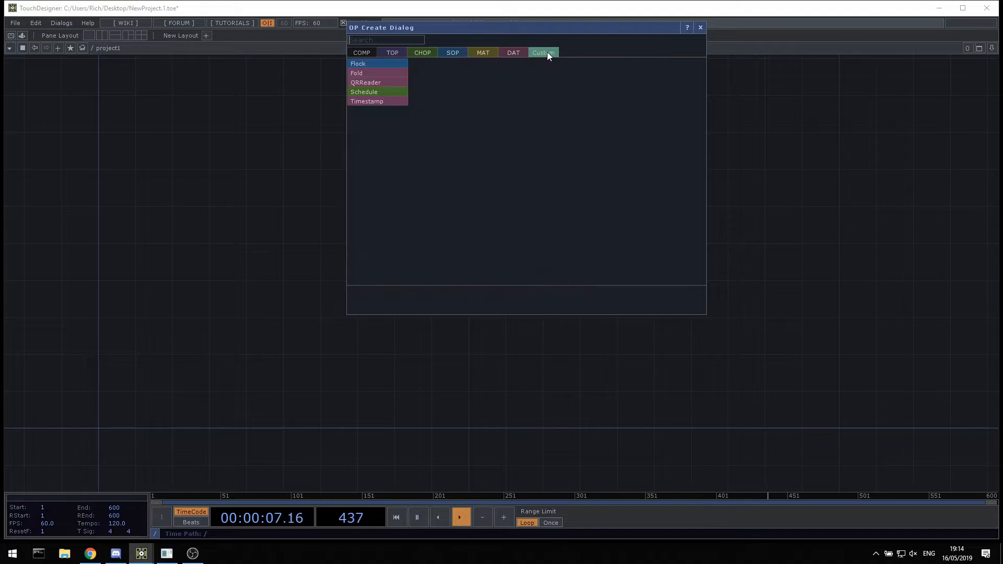
- Add a Flock custom operator to the empty project1 network and frame its viewer
{"action": "left_click_drag", "start_coordinate": [436, 27], "coordinate": [414, 98]}
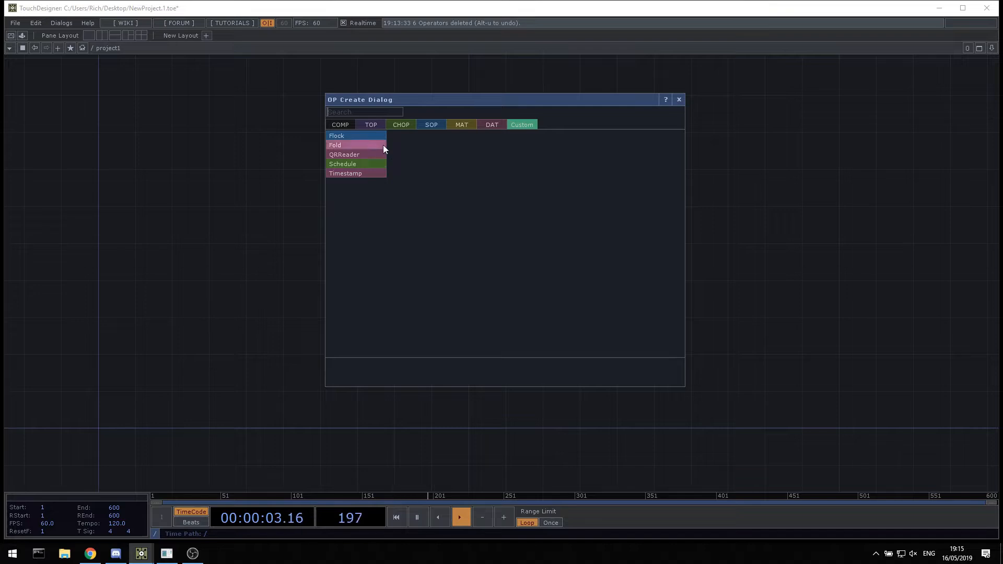
{"action": "left_click", "coordinate": [353, 136]}
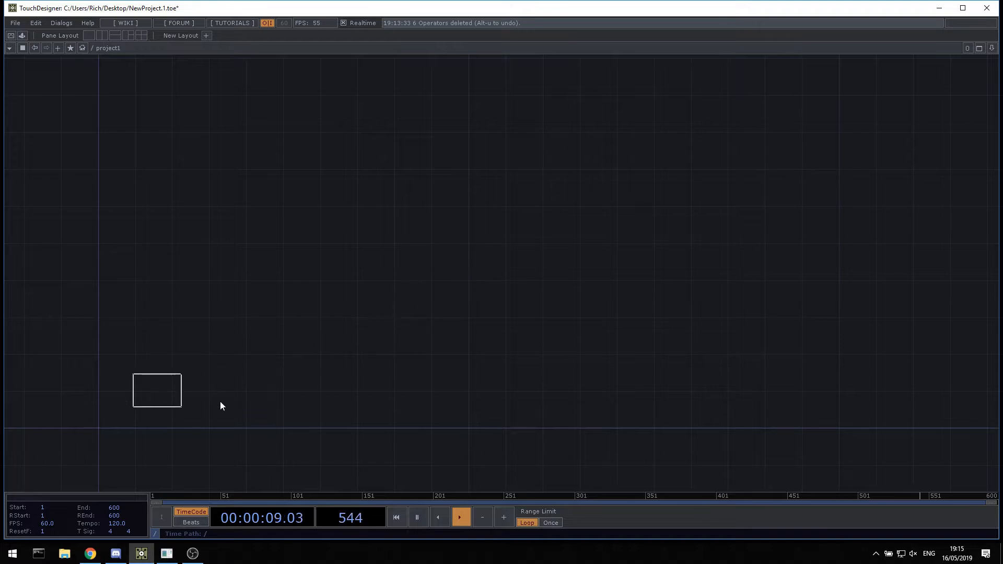
{"action": "left_click", "coordinate": [267, 385]}
{"action": "scroll", "coordinate": [300, 329], "scroll_direction": "up", "scroll_amount": 8}
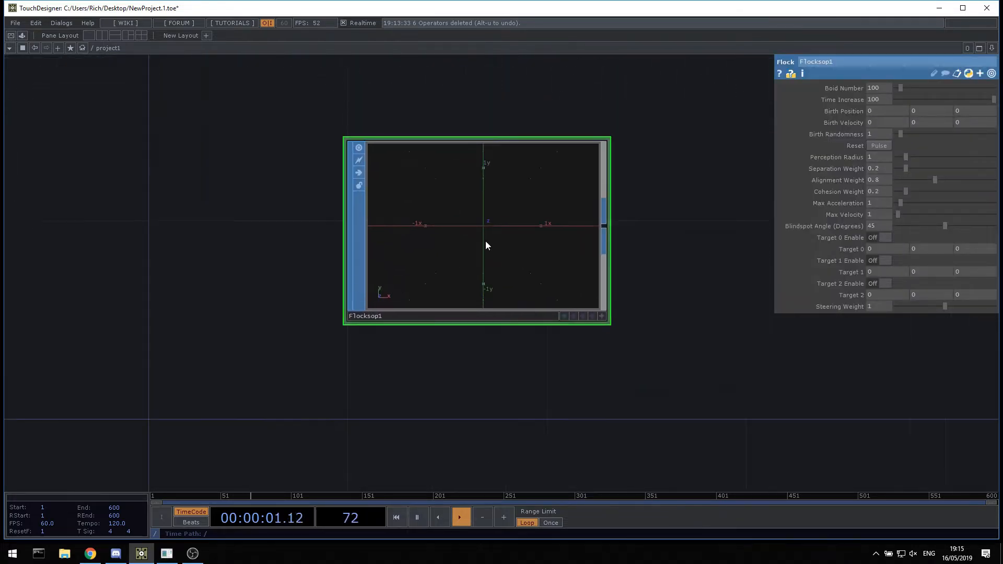
{"action": "left_click_drag", "start_coordinate": [486, 241], "coordinate": [428, 255]}
{"action": "scroll", "coordinate": [361, 285], "scroll_direction": "up", "scroll_amount": 4}
{"action": "scroll", "coordinate": [316, 207], "scroll_direction": "up", "scroll_amount": 2}
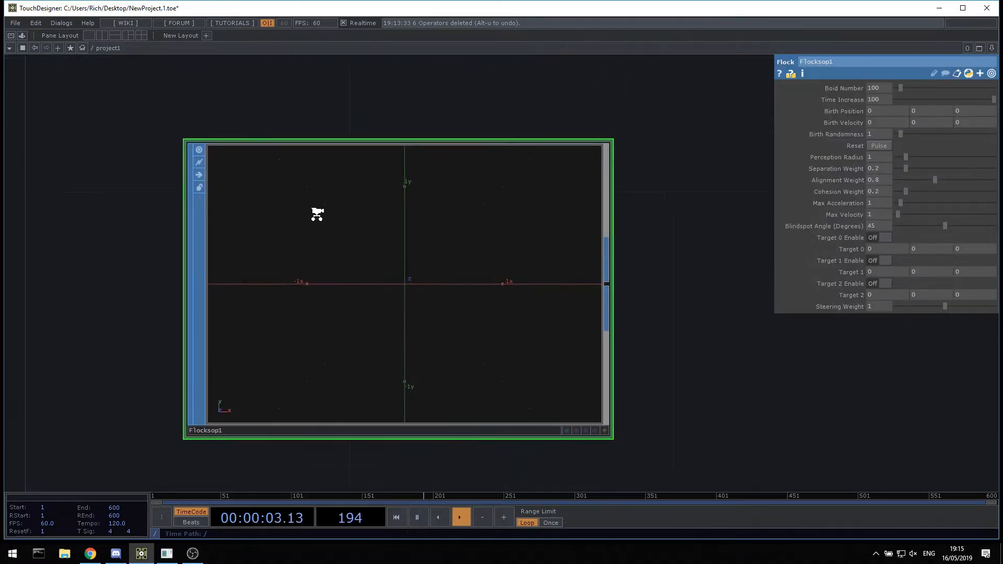
{"action": "scroll", "coordinate": [316, 214], "scroll_direction": "up", "scroll_amount": 1}
{"action": "scroll", "coordinate": [390, 244], "scroll_direction": "down", "scroll_amount": 5}
{"action": "scroll", "coordinate": [388, 249], "scroll_direction": "up", "scroll_amount": 1}
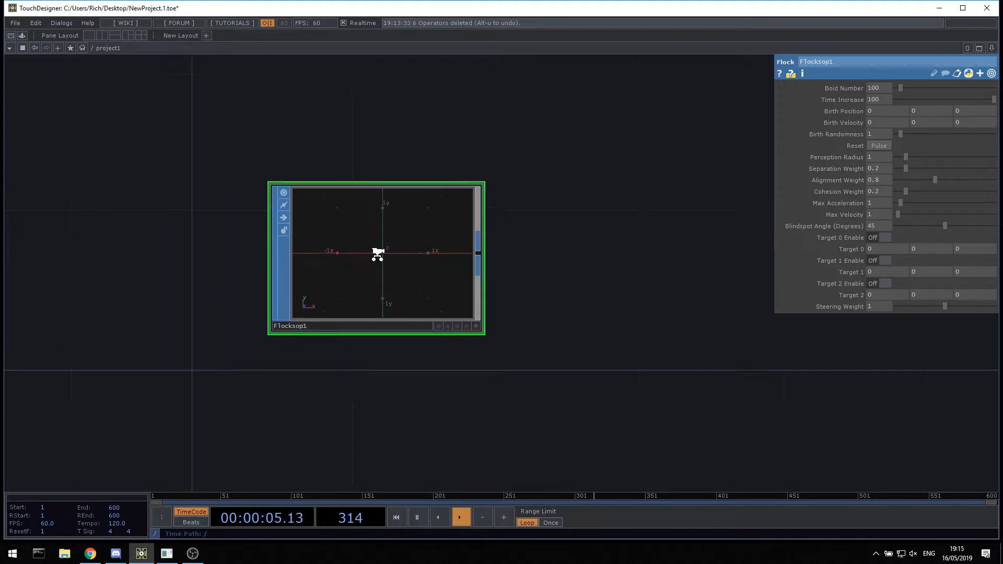
{"action": "scroll", "coordinate": [377, 254], "scroll_direction": "up", "scroll_amount": 3}
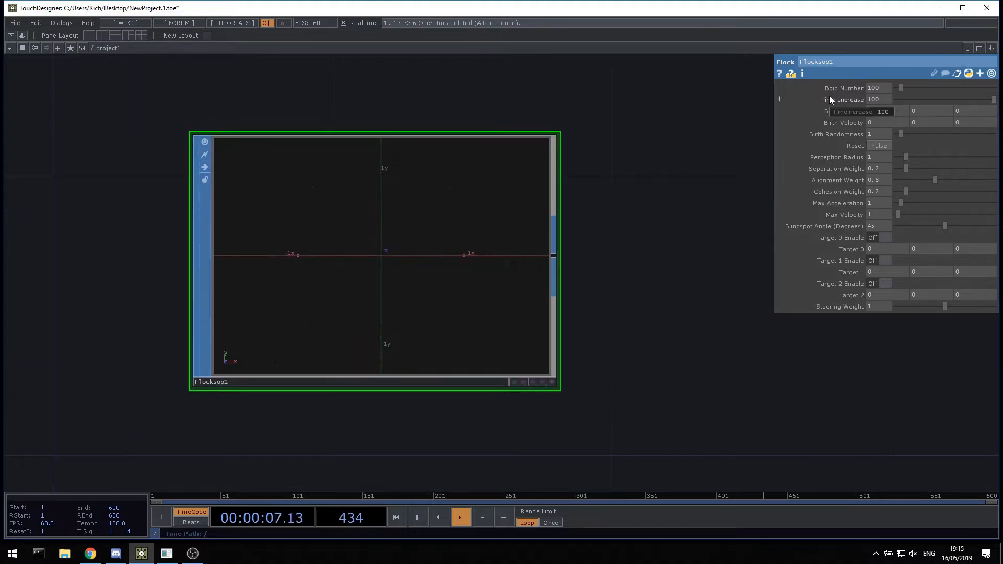
- Make the Flock's Time Increase parameter follow the current timeline frame
{"action": "scroll", "coordinate": [565, 183], "scroll_direction": "down", "scroll_amount": 2}
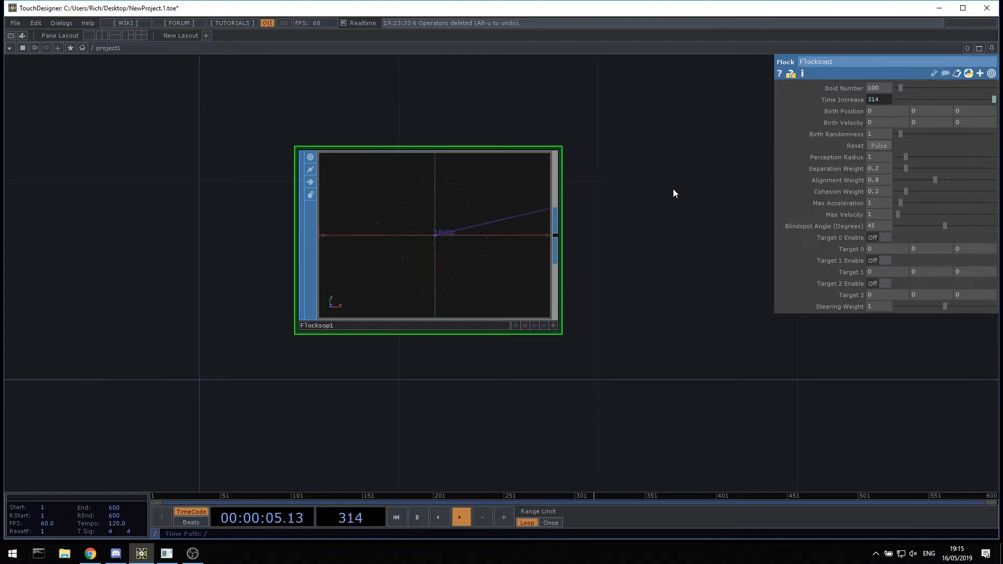
{"action": "scroll", "coordinate": [408, 250], "scroll_direction": "up", "scroll_amount": 2}
{"action": "scroll", "coordinate": [481, 188], "scroll_direction": "up", "scroll_amount": 3}
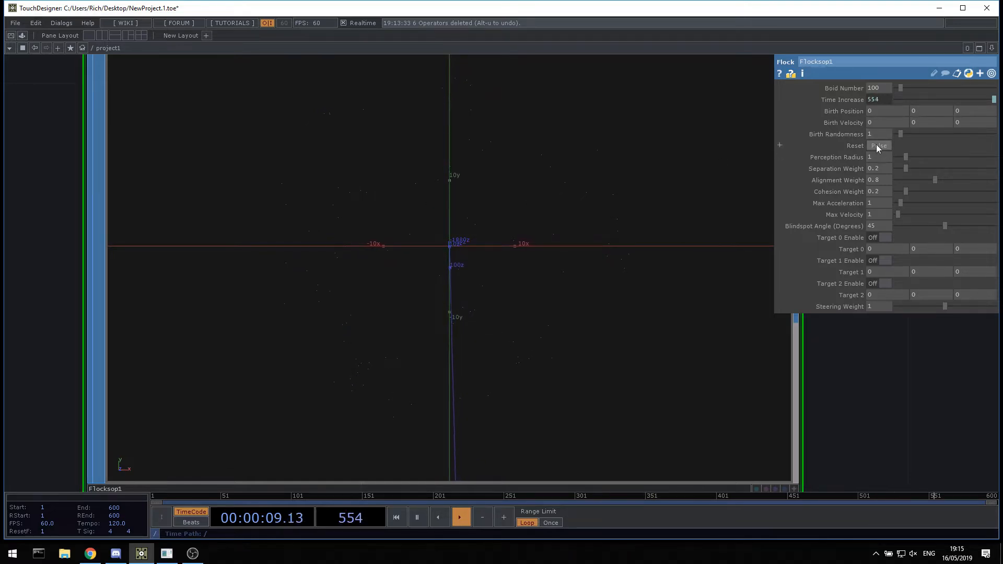
- Set Birth Randomness to 0 and reset the flock simulation
{"action": "right_click", "coordinate": [829, 134]}
{"action": "left_click", "coordinate": [846, 143]}
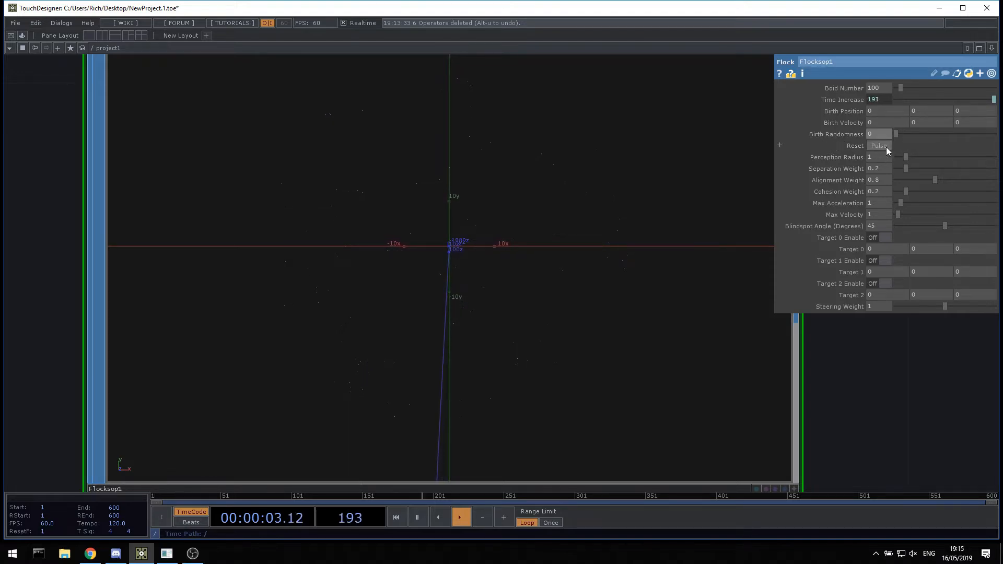
{"action": "left_click", "coordinate": [887, 146]}
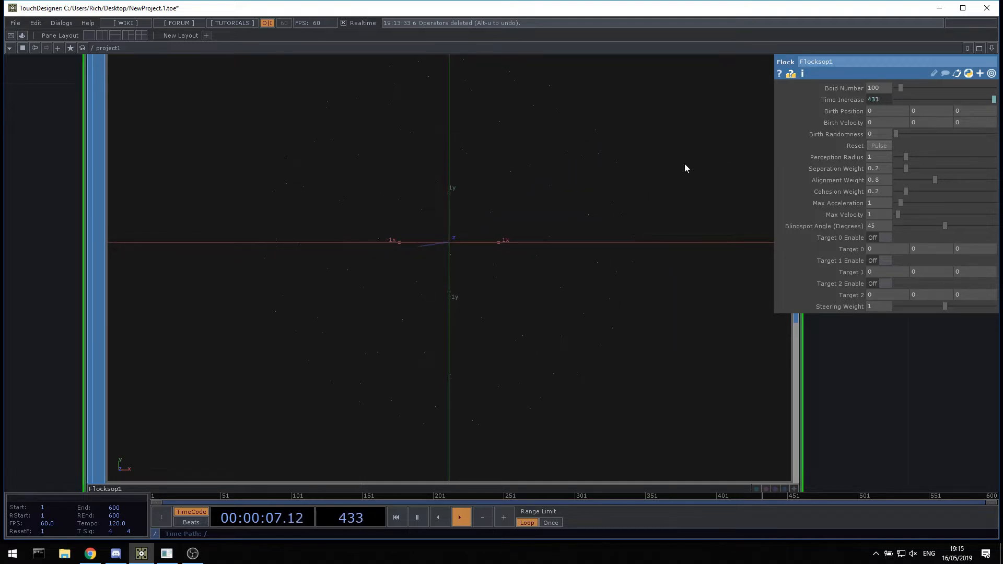
- Turn off Adaptive Homing in the Flock operator's viewer
{"action": "scroll", "coordinate": [568, 284], "scroll_direction": "down", "scroll_amount": 3}
{"action": "scroll", "coordinate": [484, 305], "scroll_direction": "up", "scroll_amount": 3}
{"action": "right_click", "coordinate": [534, 209]}
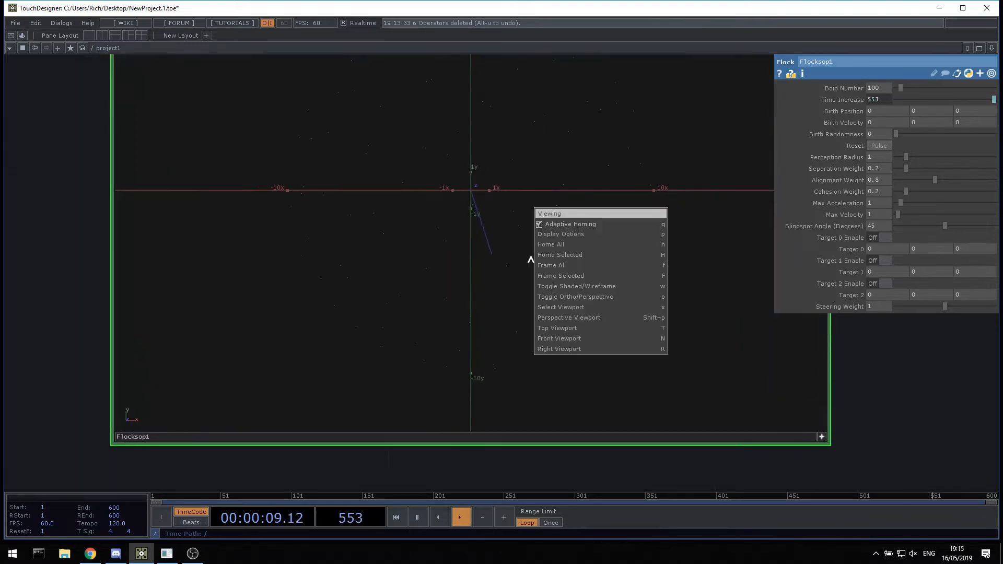
{"action": "left_click", "coordinate": [556, 225]}
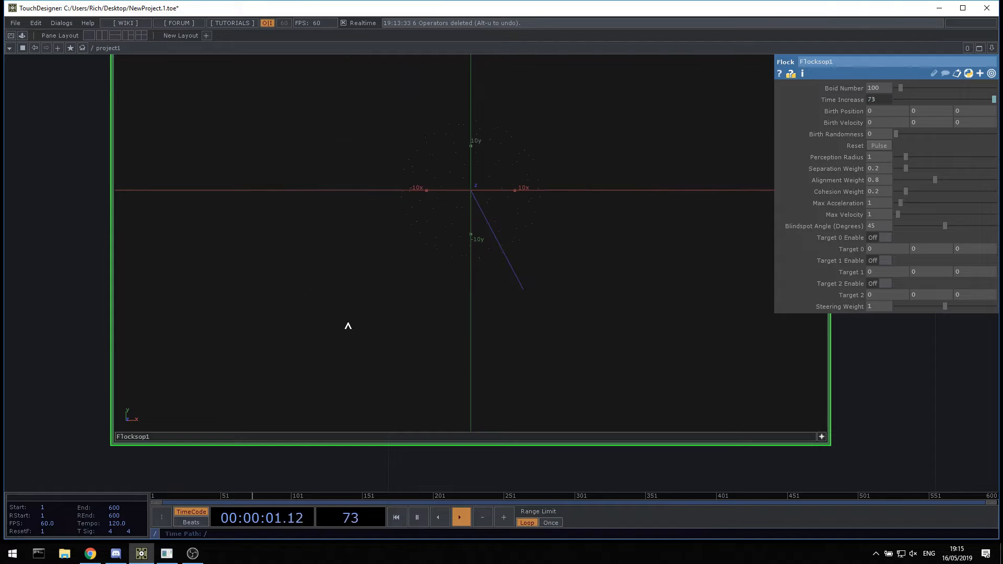
- Set the Flock's Birth Randomness to 5
{"action": "left_click", "coordinate": [883, 135]}
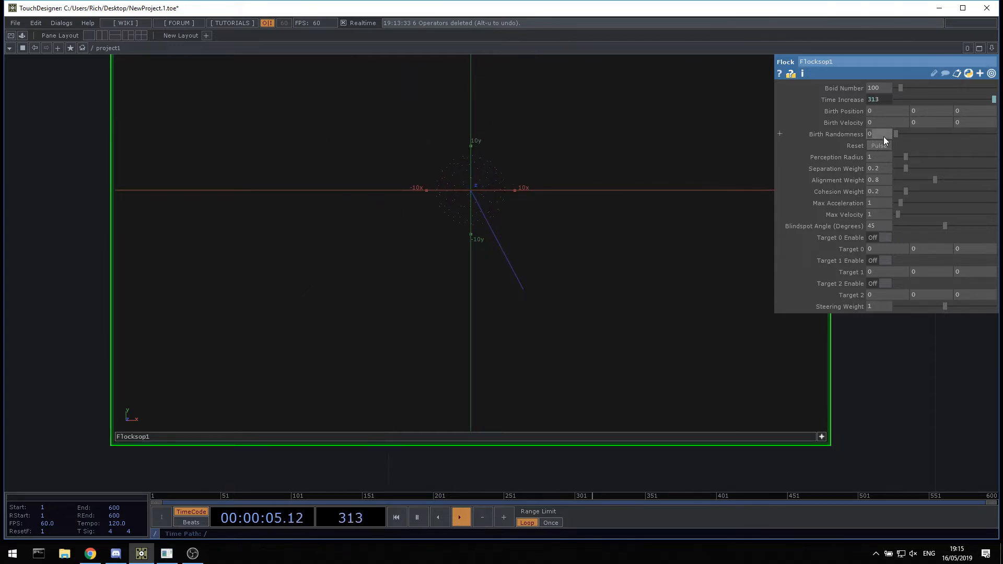
{"action": "type", "text": "5"}
{"action": "key", "text": "Return"}
{"action": "left_click_drag", "start_coordinate": [591, 204], "coordinate": [406, 333]}
- Enable point markers for all geometry in the Flock viewer's display options
{"action": "right_click", "coordinate": [596, 135]}
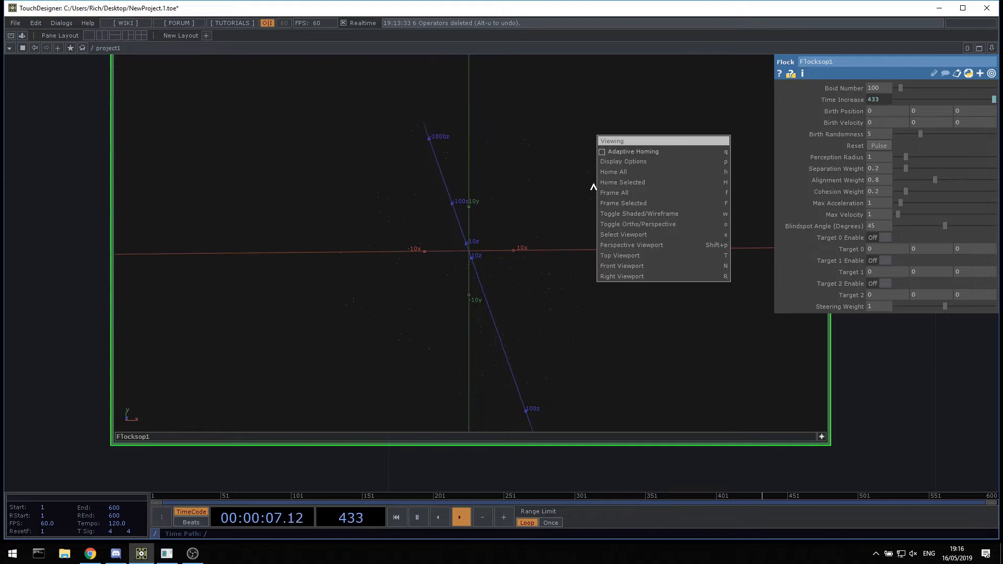
{"action": "left_click", "coordinate": [631, 157]}
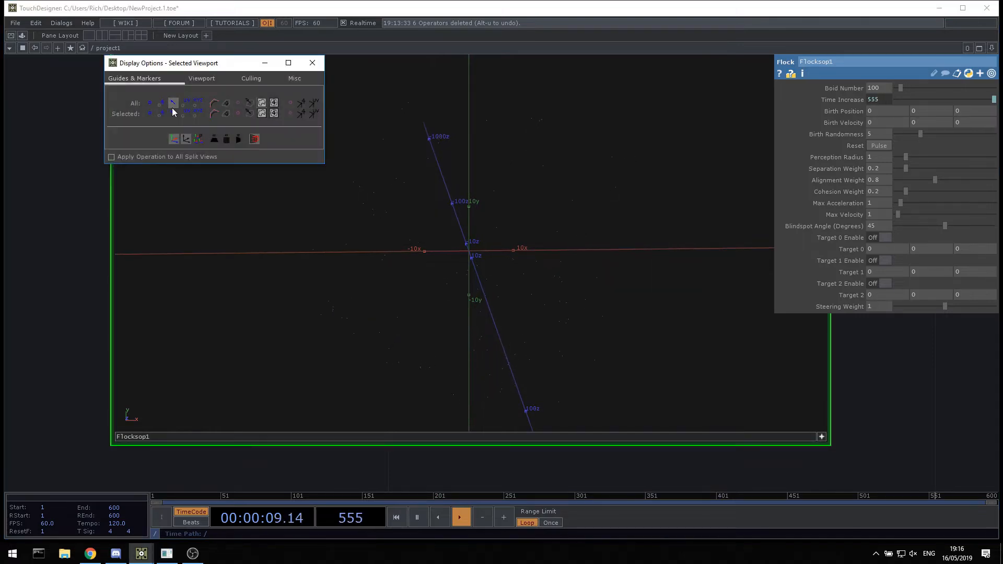
{"action": "left_click", "coordinate": [150, 103]}
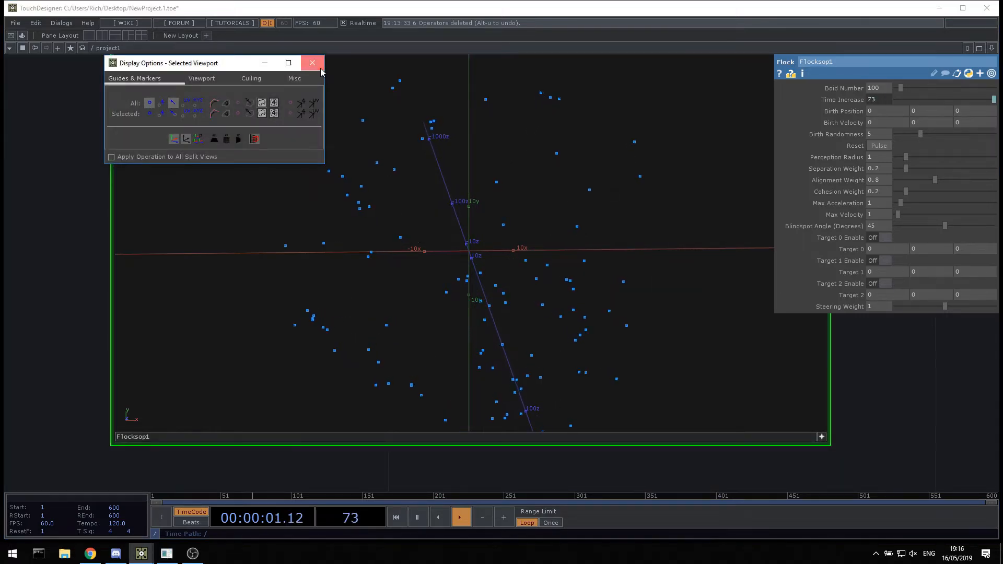
{"action": "left_click", "coordinate": [313, 63]}
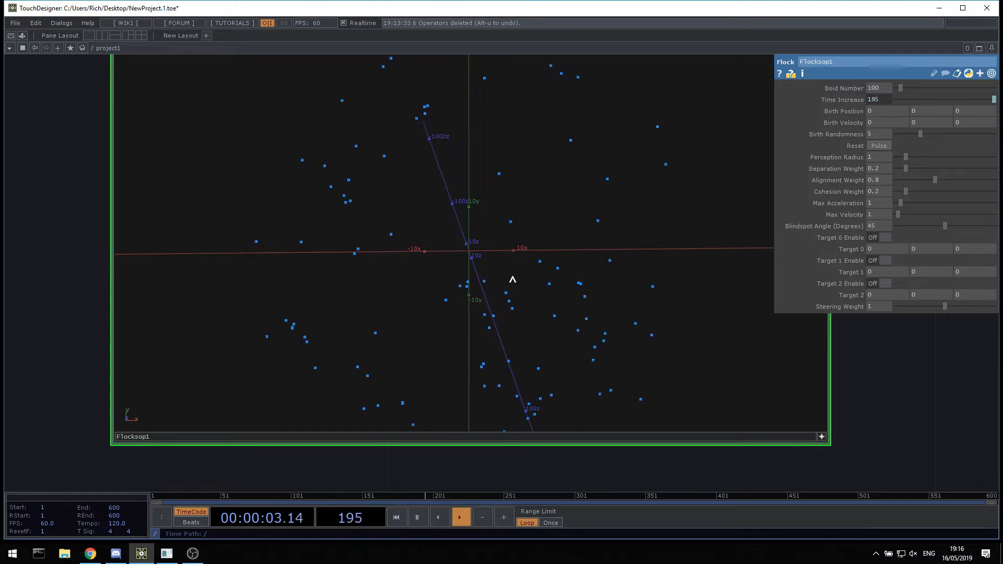
- Restart the flock simulation twice and examine the boids' motion from several angles and distances
{"action": "scroll", "coordinate": [488, 249], "scroll_direction": "up", "scroll_amount": 4}
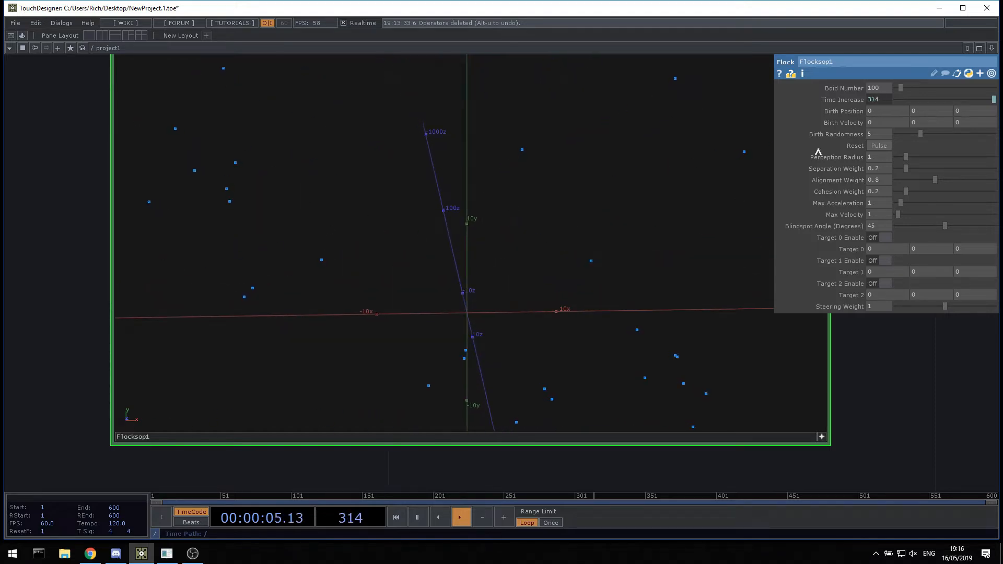
{"action": "left_click", "coordinate": [880, 145]}
{"action": "middle_click_drag", "start_coordinate": [600, 256], "coordinate": [551, 312]}
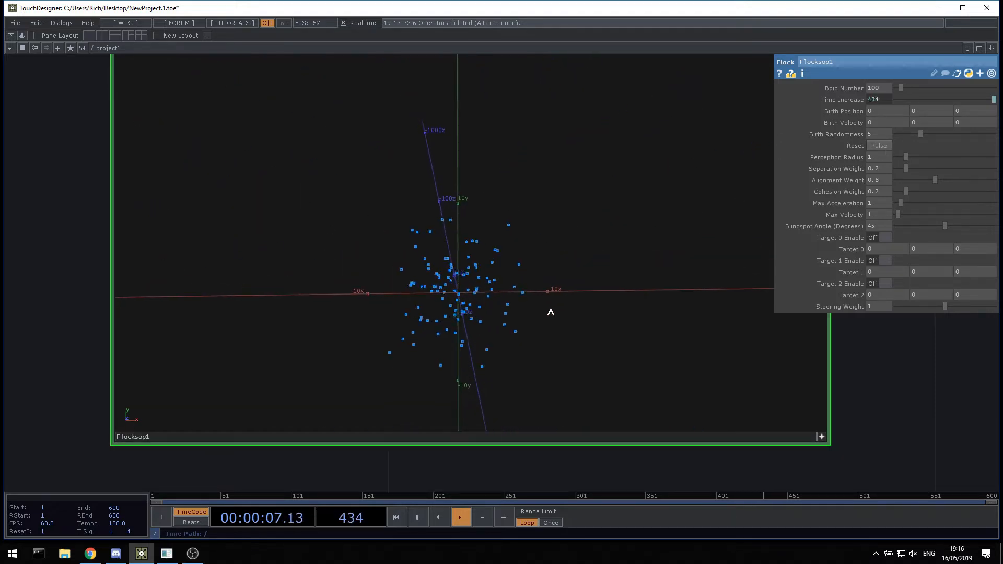
{"action": "left_click_drag", "start_coordinate": [551, 313], "coordinate": [324, 321]}
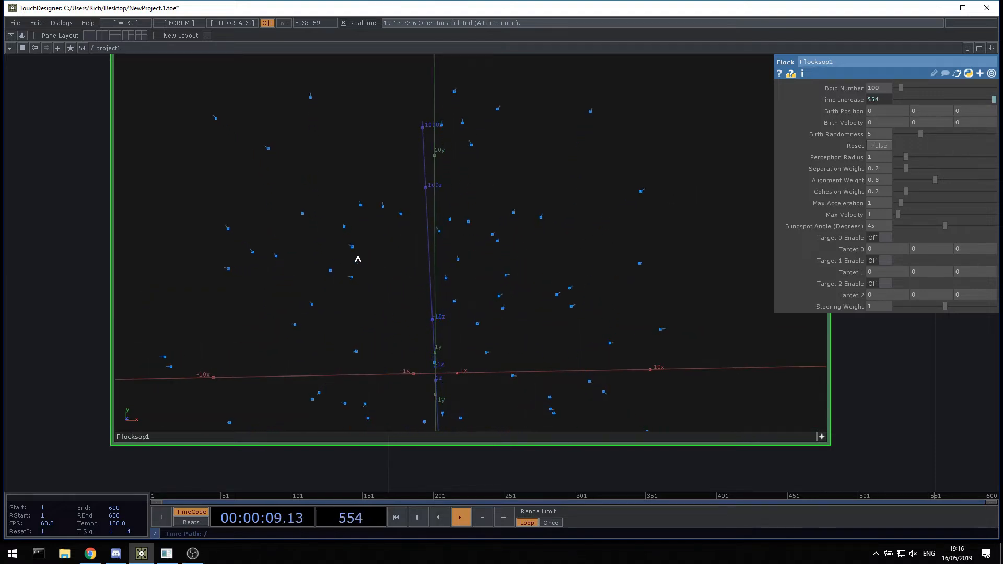
{"action": "left_click", "coordinate": [874, 147]}
{"action": "middle_click_drag", "start_coordinate": [396, 116], "coordinate": [370, 267]}
{"action": "middle_click_drag", "start_coordinate": [377, 308], "coordinate": [547, 262]}
{"action": "right_click_drag", "start_coordinate": [546, 262], "coordinate": [544, 307]}
{"action": "left_click_drag", "start_coordinate": [544, 307], "coordinate": [512, 282]}
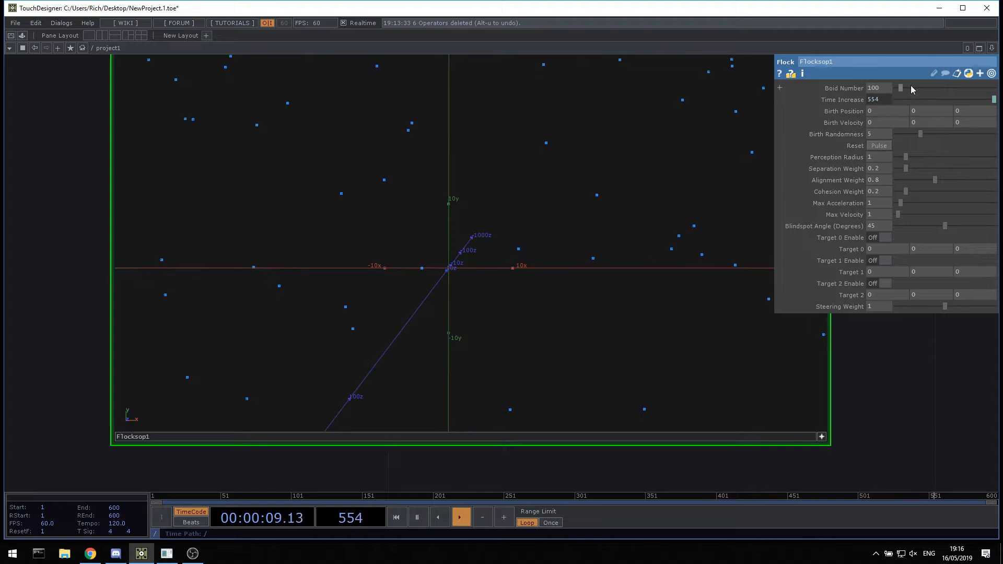
- Raise Boid Number to 1266 and reset the flock to inspect the denser swarm
{"action": "left_click_drag", "start_coordinate": [901, 87], "coordinate": [958, 88]}
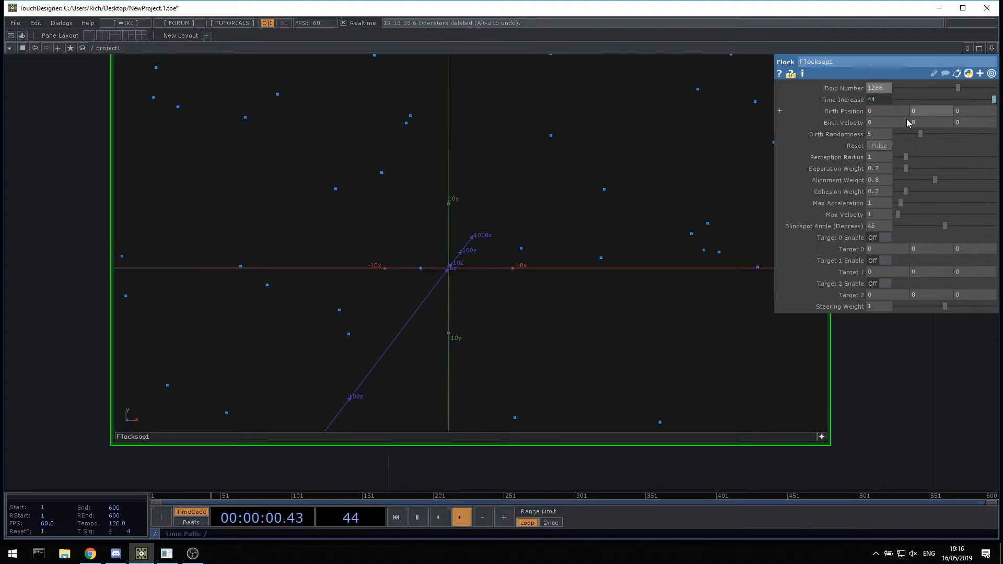
{"action": "left_click", "coordinate": [879, 146]}
{"action": "left_click_drag", "start_coordinate": [483, 276], "coordinate": [543, 318]}
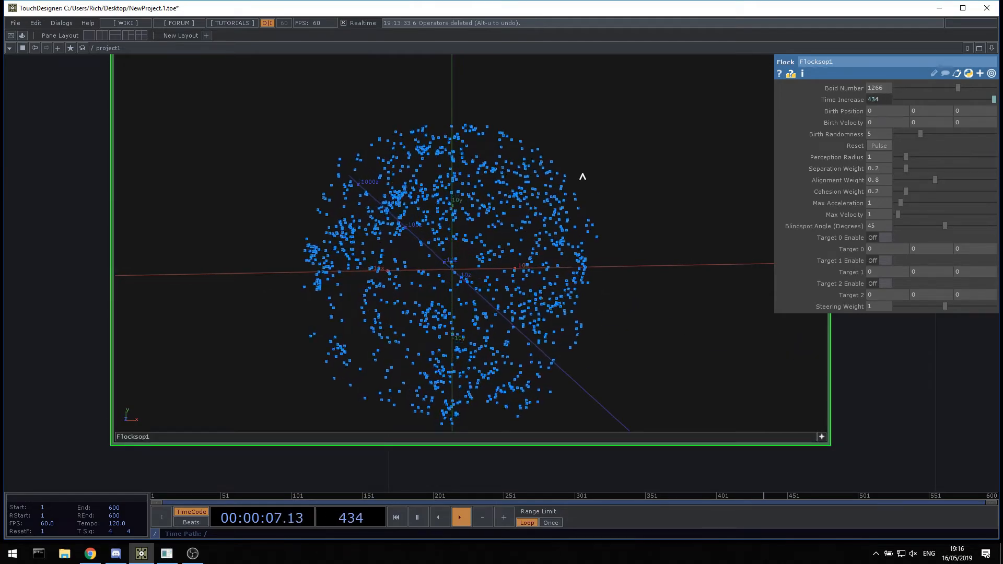
{"action": "middle_click_drag", "start_coordinate": [553, 219], "coordinate": [494, 252]}
{"action": "scroll", "coordinate": [494, 252], "scroll_direction": "down", "scroll_amount": 5}
{"action": "scroll", "coordinate": [514, 230], "scroll_direction": "up", "scroll_amount": 3}
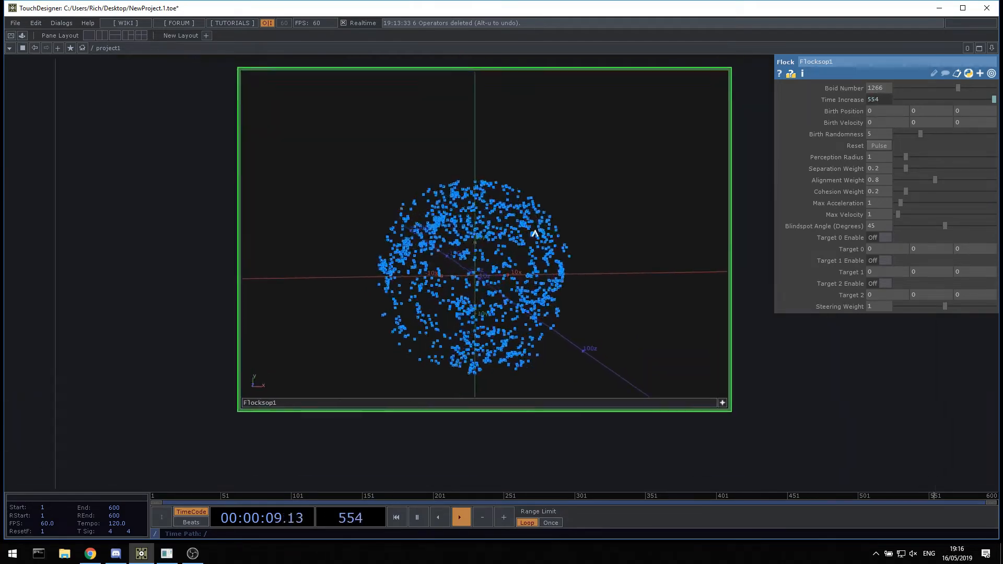
{"action": "left_click_drag", "start_coordinate": [514, 231], "coordinate": [444, 247]}
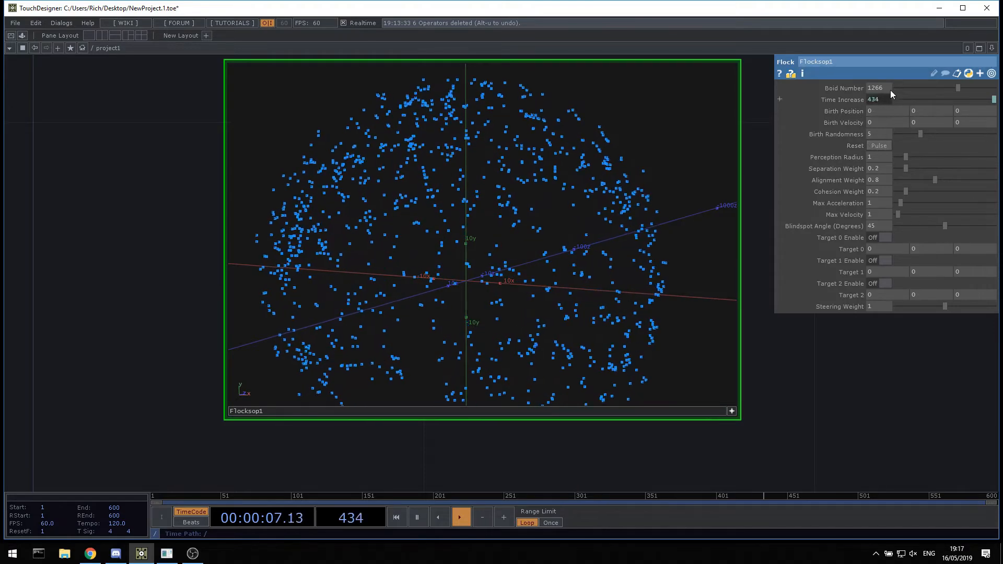
- Set the Flock's Boid Number to 300
{"action": "left_click_drag", "start_coordinate": [890, 90], "coordinate": [908, 86]}
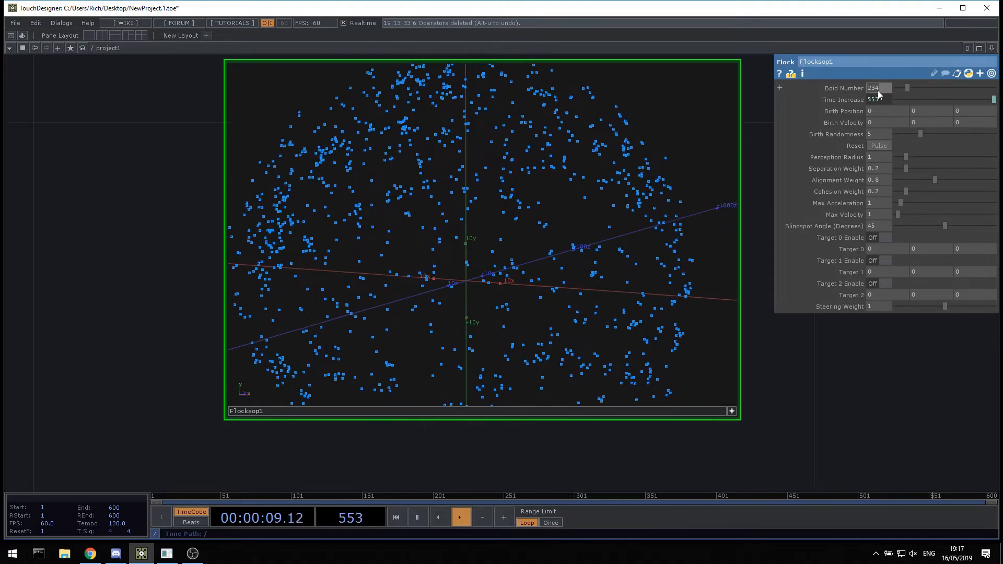
{"action": "type", "text": "300"}
{"action": "key", "text": "Return"}
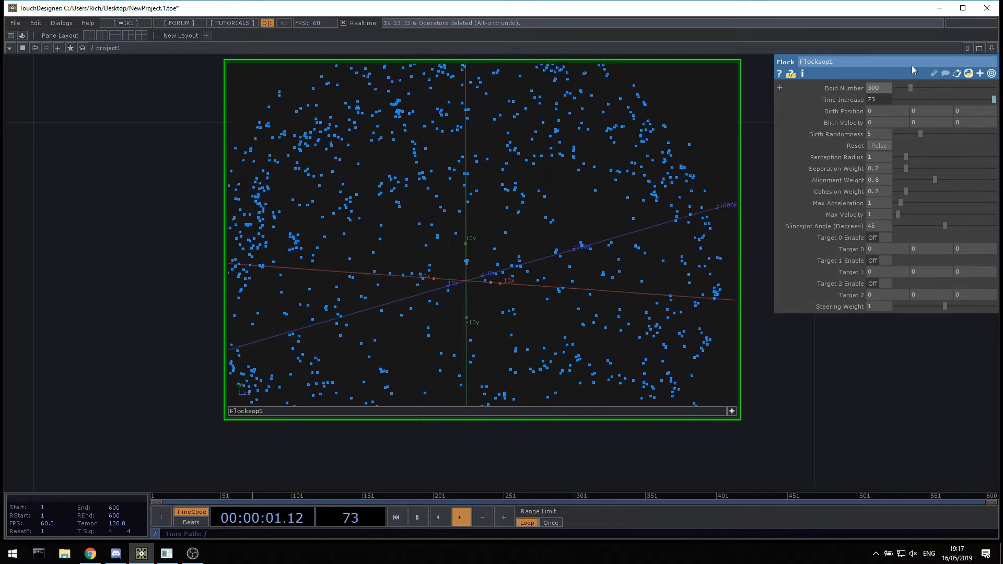
- Try a Birth Position Y of 20 with a flock reset, and return the value to 0
{"action": "left_click", "coordinate": [936, 111]}
{"action": "type", "text": "20"}
{"action": "key", "text": "Return"}
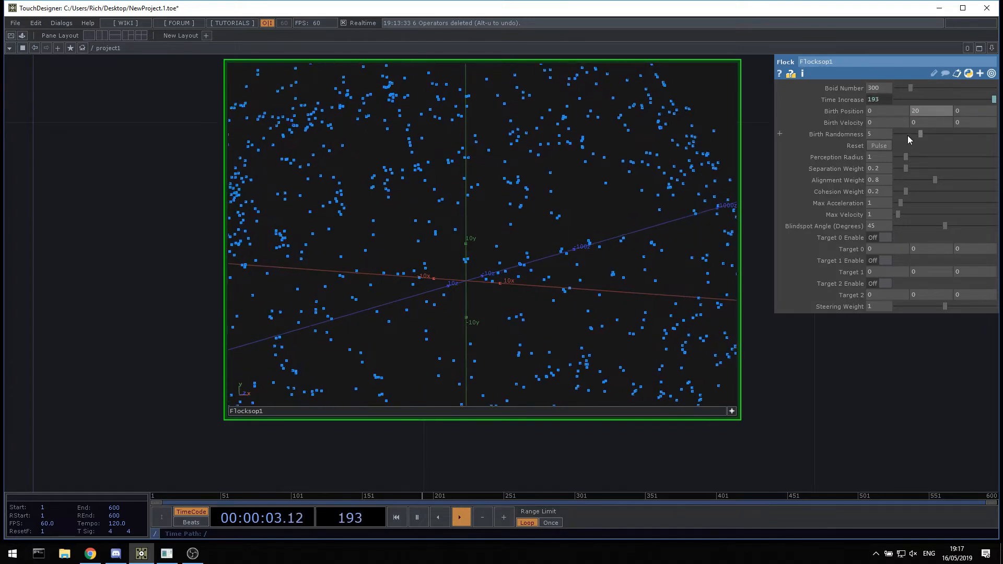
{"action": "left_click", "coordinate": [881, 147]}
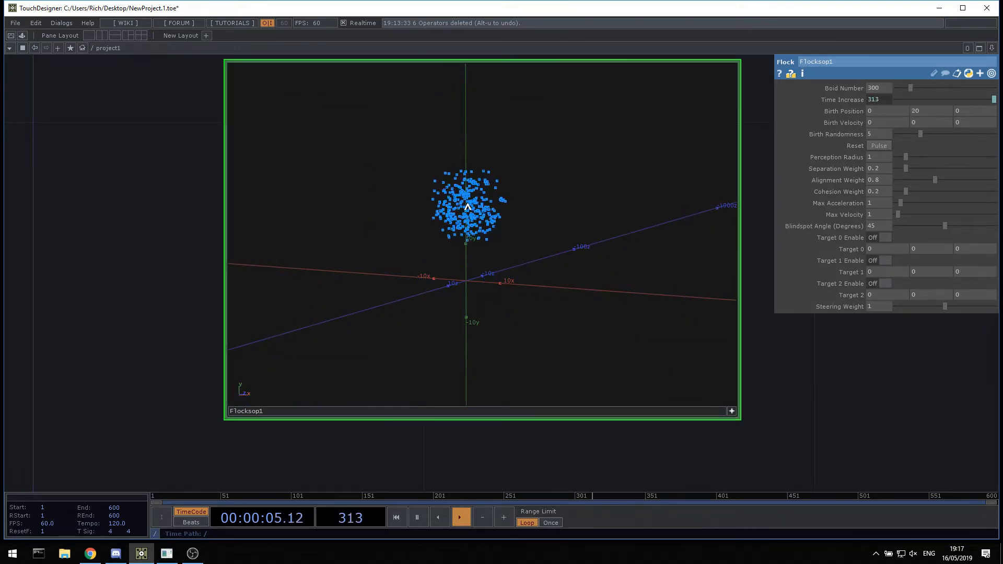
{"action": "type", "text": "0"}
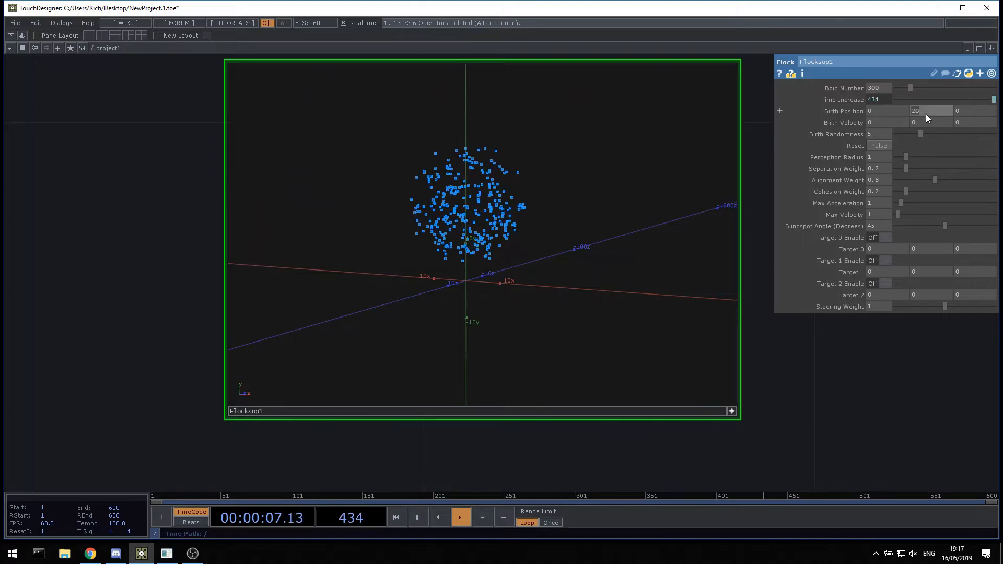
{"action": "key", "text": "Return"}
- Set Birth Velocity Y to 53 and reset the flock to watch the boids' initial movement
{"action": "mouse_move", "coordinate": [931, 124]}
{"action": "middle_mouse_down"}
{"action": "mouse_move", "coordinate": [942, 119]}
{"action": "mouse_move", "coordinate": [921, 112]}
{"action": "mouse_move", "coordinate": [941, 107]}
{"action": "middle_mouse_up"}
{"action": "left_click", "coordinate": [886, 144]}
{"action": "left_click", "coordinate": [875, 146]}
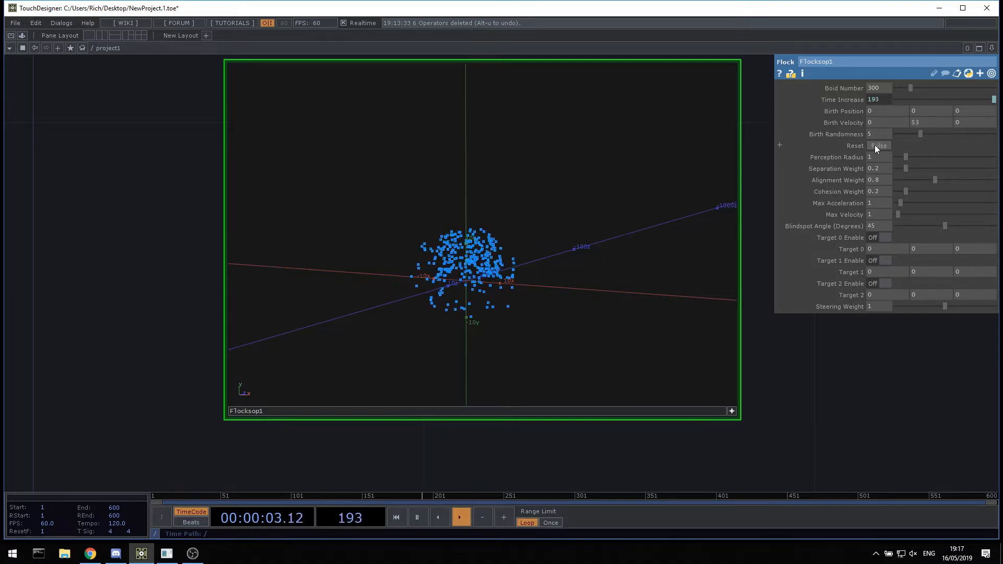
{"action": "middle_click_drag", "start_coordinate": [370, 320], "coordinate": [639, 230]}
{"action": "right_click_drag", "start_coordinate": [576, 210], "coordinate": [624, 135]}
{"action": "middle_click_drag", "start_coordinate": [533, 170], "coordinate": [277, 292]}
{"action": "right_click_drag", "start_coordinate": [474, 236], "coordinate": [471, 254]}
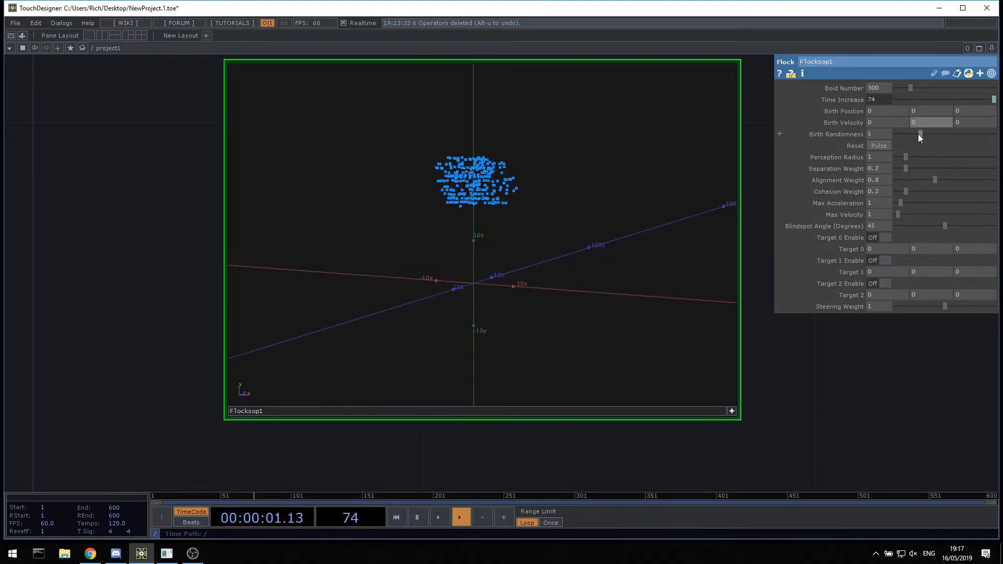
- Restore Birth Velocity Y to 0 and restart the flock simulation from the origin
{"action": "left_click", "coordinate": [883, 144]}
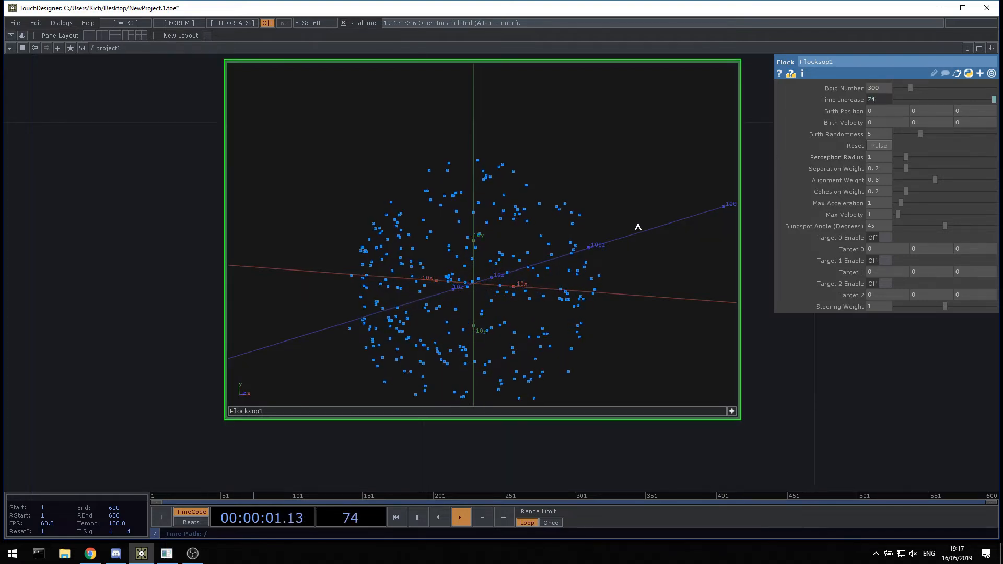
{"action": "left_click", "coordinate": [883, 146]}
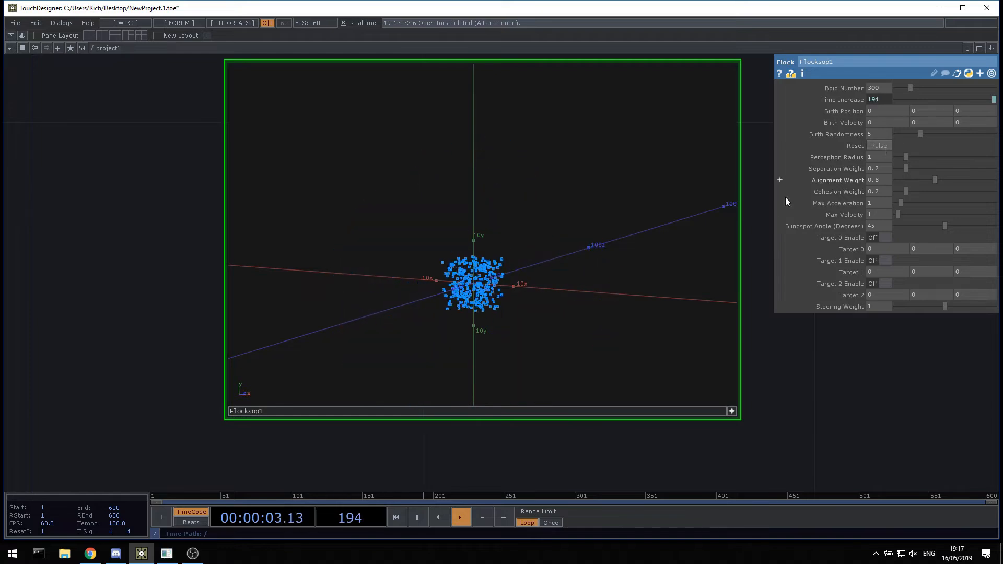
{"action": "left_click_drag", "start_coordinate": [529, 300], "coordinate": [574, 154]}
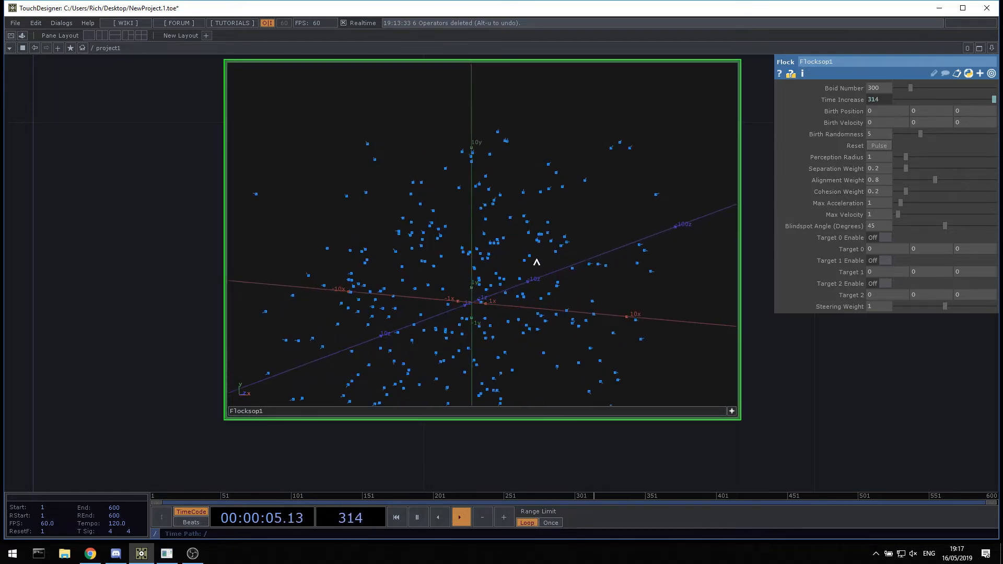
- Try a Blindspot Angle of 42.1 degrees on the Flock and return the value to 45
{"action": "middle_click_drag", "start_coordinate": [569, 229], "coordinate": [423, 309]}
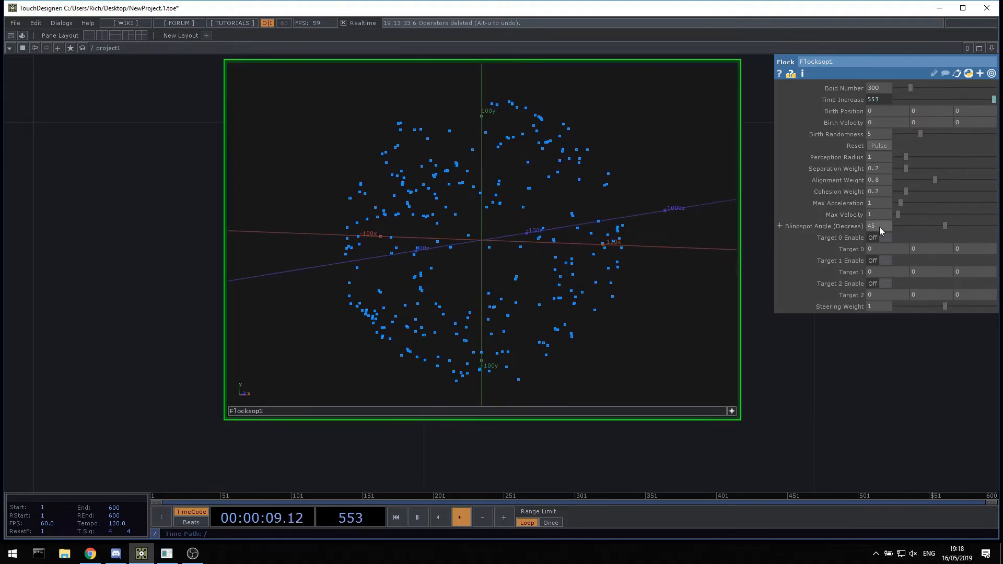
{"action": "left_click", "coordinate": [943, 225]}
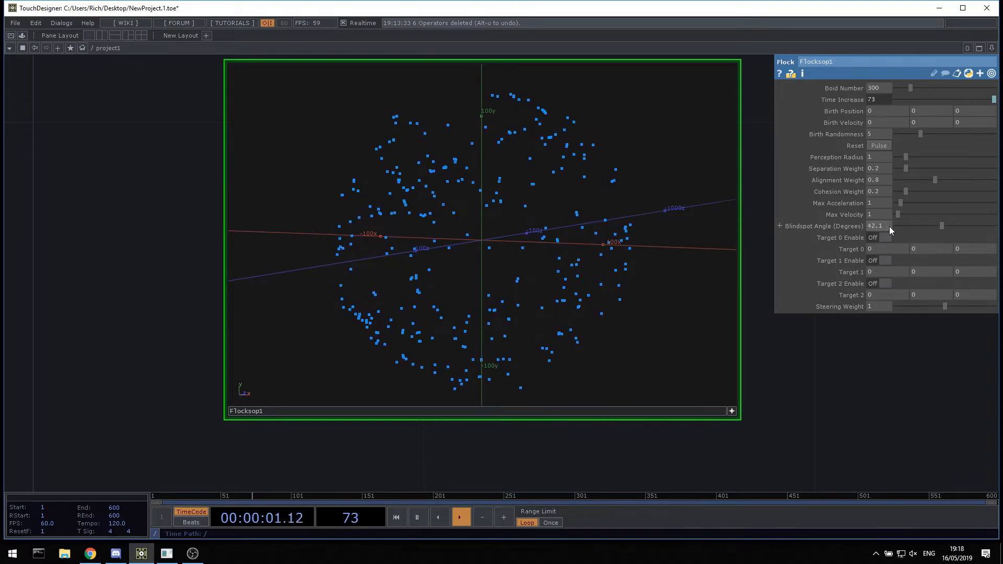
{"action": "type", "text": "45"}
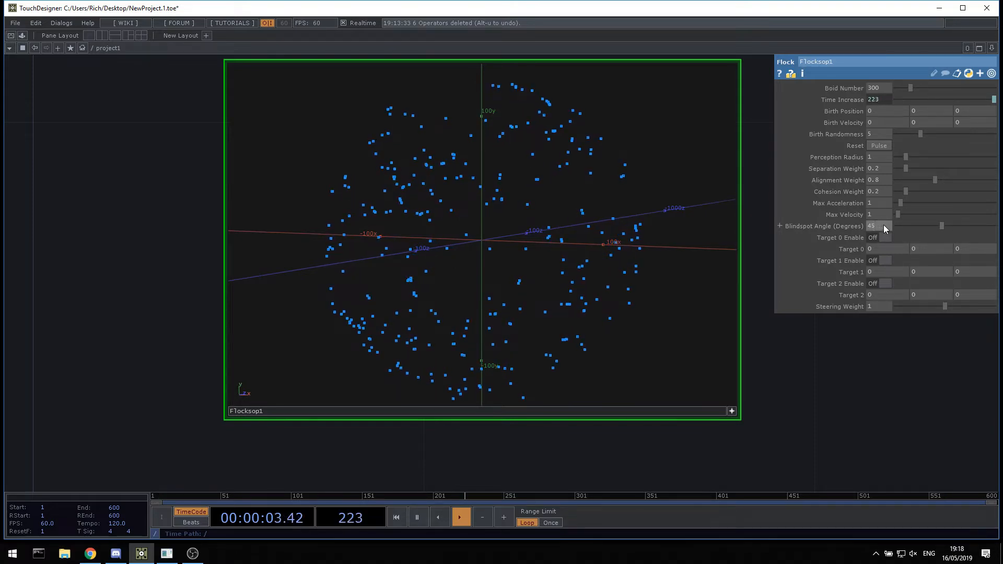
{"action": "key", "text": "Return"}
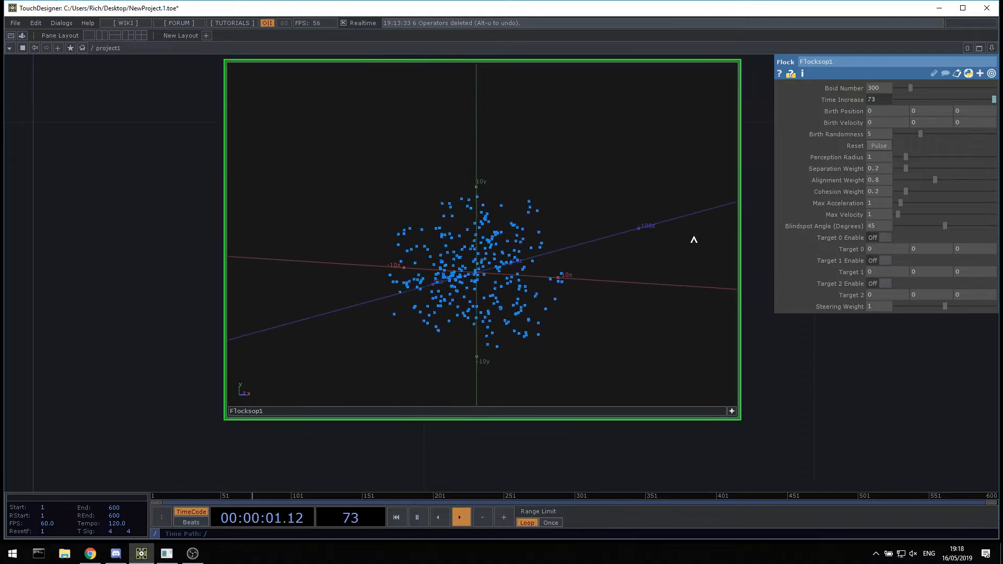
- Enable Target 0 with a Y value of 5, and raise the Separation Weight to 1.44
{"action": "left_click", "coordinate": [876, 236]}
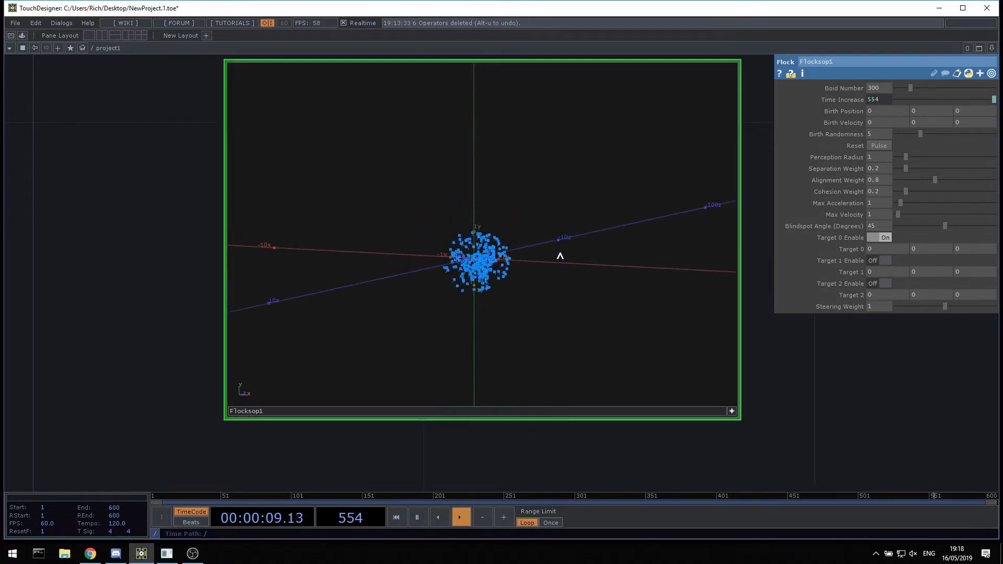
{"action": "mouse_move", "coordinate": [919, 249]}
{"action": "middle_mouse_down"}
{"action": "mouse_move", "coordinate": [921, 235]}
{"action": "mouse_move", "coordinate": [909, 234]}
{"action": "middle_mouse_up"}
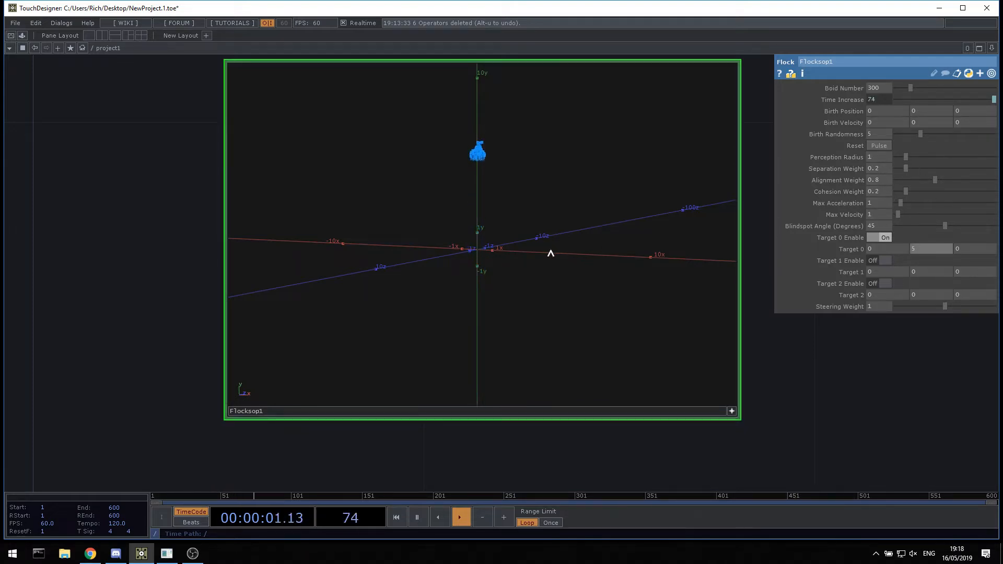
{"action": "left_click_drag", "start_coordinate": [490, 213], "coordinate": [554, 230]}
{"action": "left_click_drag", "start_coordinate": [905, 168], "coordinate": [973, 172]}
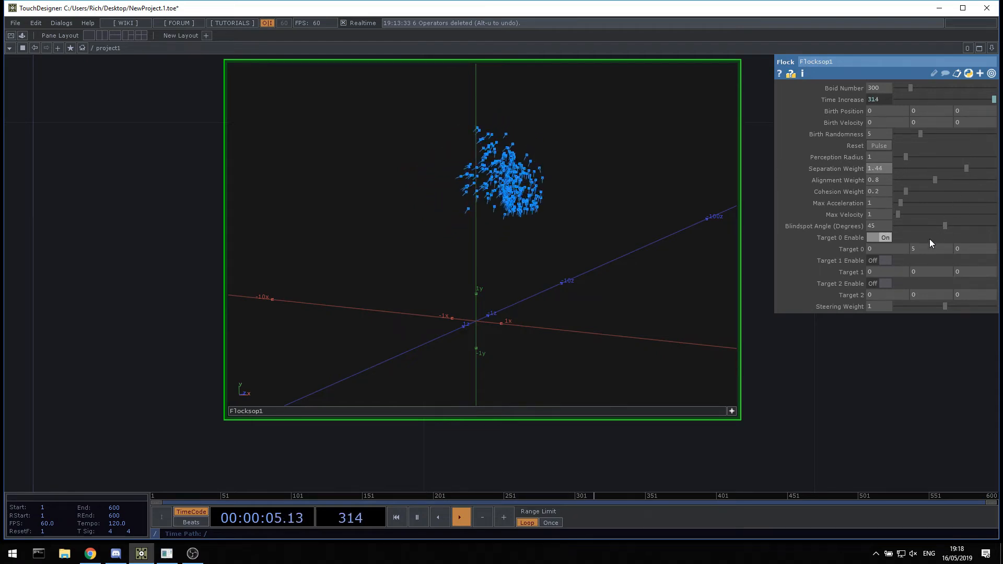
- Try shifting Target 0 to about X 16 and Y -305, and return both coordinates to 0
{"action": "middle_click_drag", "start_coordinate": [920, 250], "coordinate": [898, 269]}
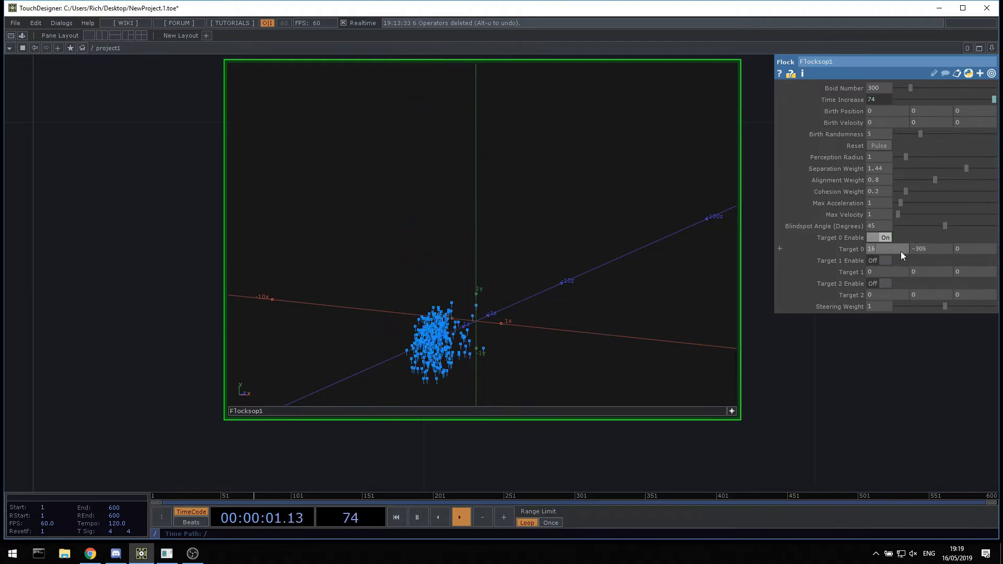
{"action": "key", "text": "ctrl+z"}
{"action": "key", "text": "ctrl+z"}
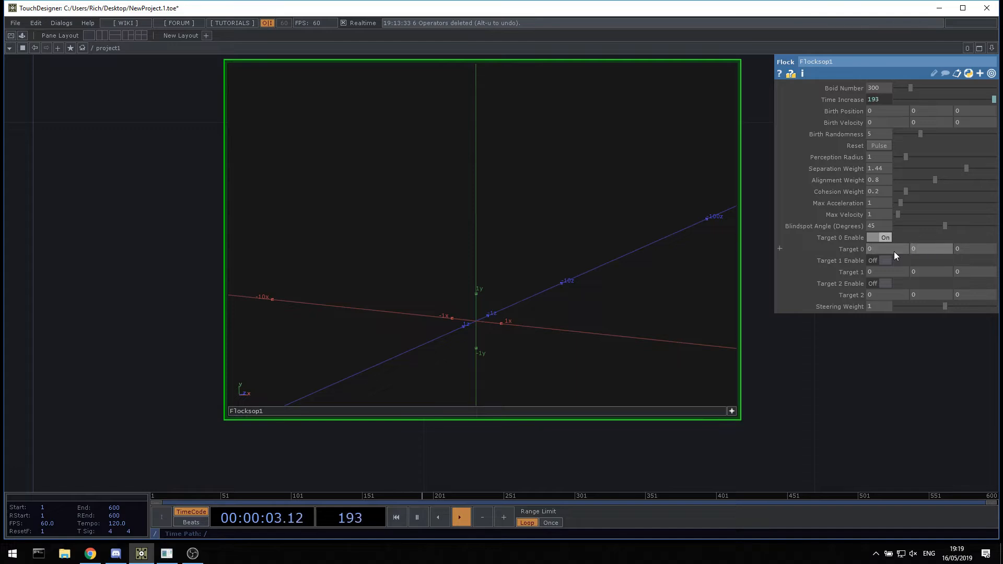
{"action": "left_click_drag", "start_coordinate": [676, 233], "coordinate": [627, 233]}
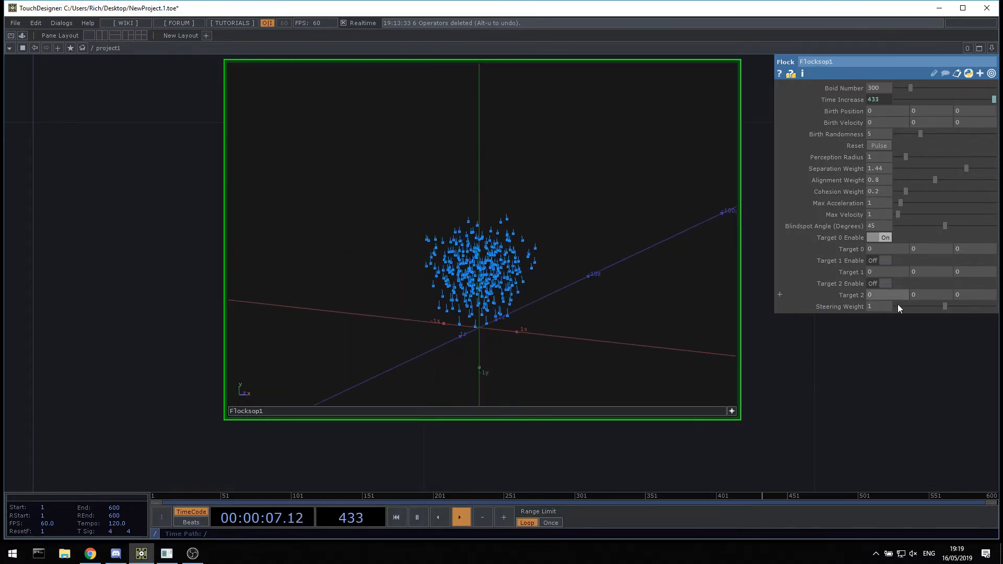
- Compare the flock at Steering Weights of 0 and 2, and leave the parameter at 2
{"action": "left_click_drag", "start_coordinate": [919, 308], "coordinate": [889, 310]}
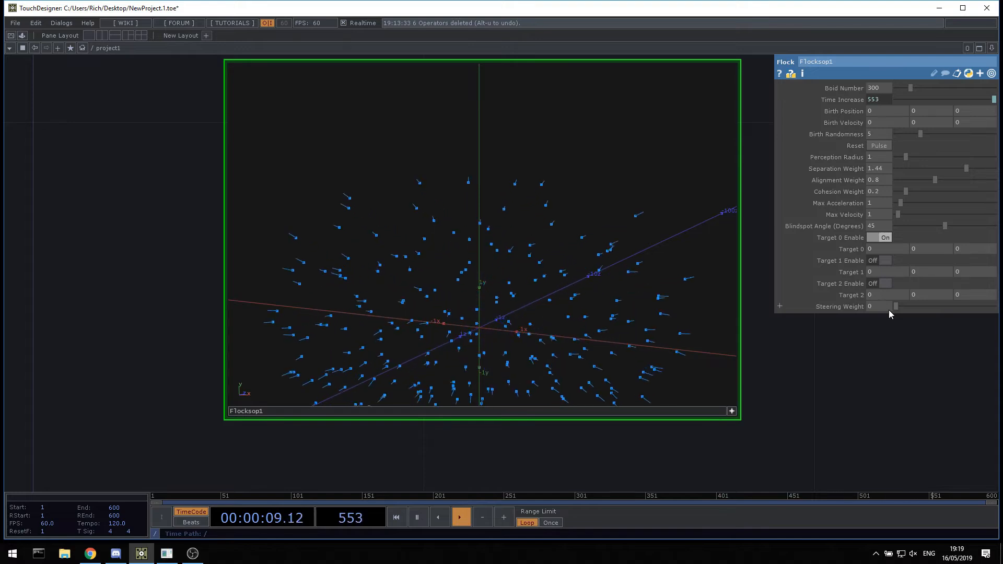
{"action": "left_click_drag", "start_coordinate": [895, 310], "coordinate": [995, 309]}
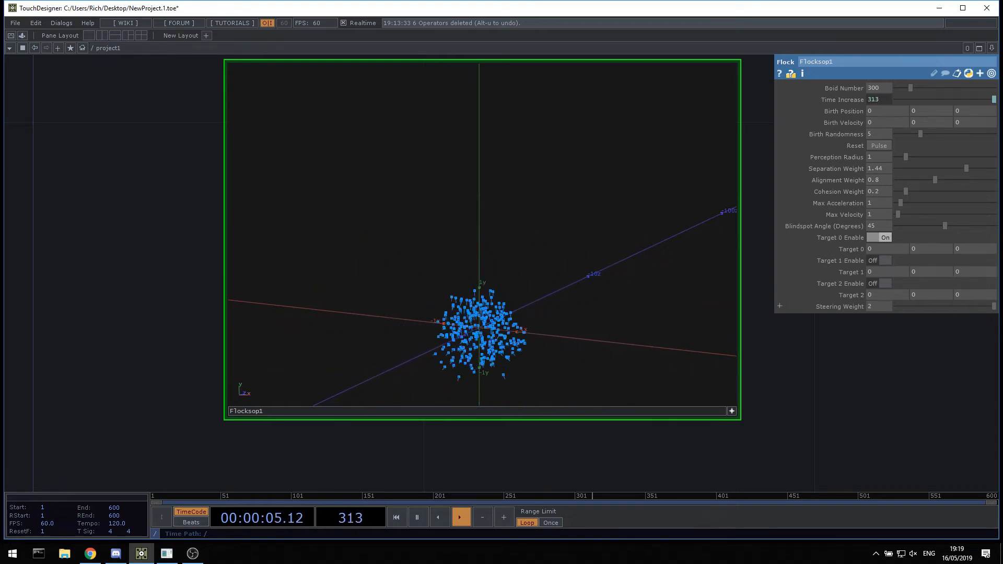
{"action": "left_click_drag", "start_coordinate": [994, 307], "coordinate": [858, 306]}
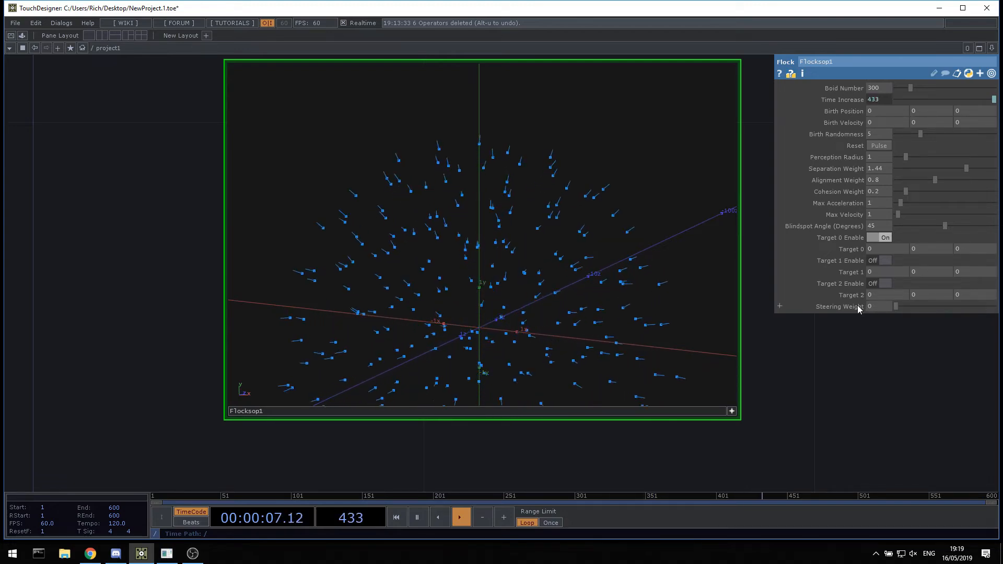
{"action": "left_click_drag", "start_coordinate": [951, 306], "coordinate": [995, 306]}
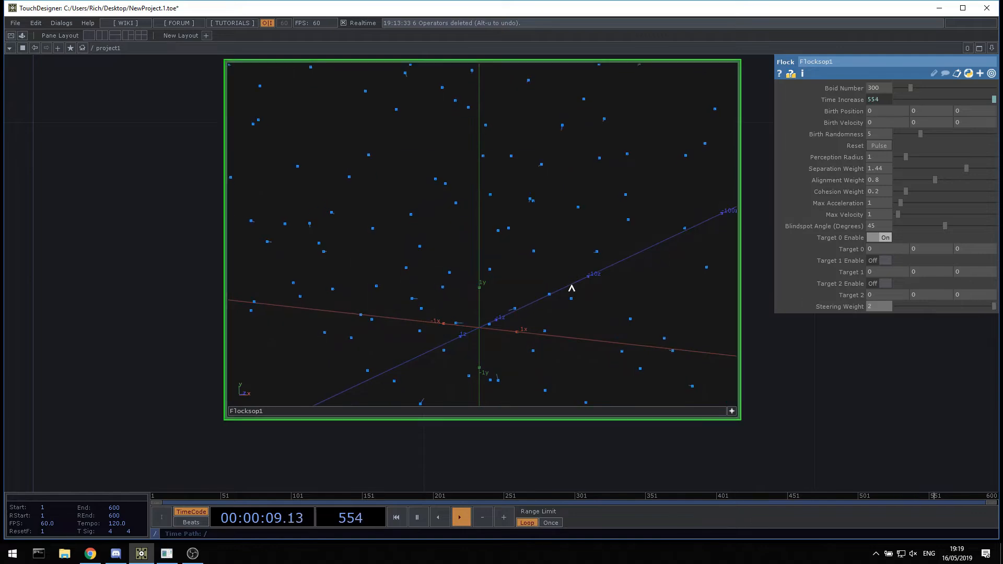
- Turn off Target 0 and deactivate the Flock operator's interactive viewer
{"action": "scroll", "coordinate": [572, 287], "scroll_direction": "down", "scroll_amount": 3}
{"action": "left_click", "coordinate": [832, 243]}
{"action": "left_click", "coordinate": [634, 354]}
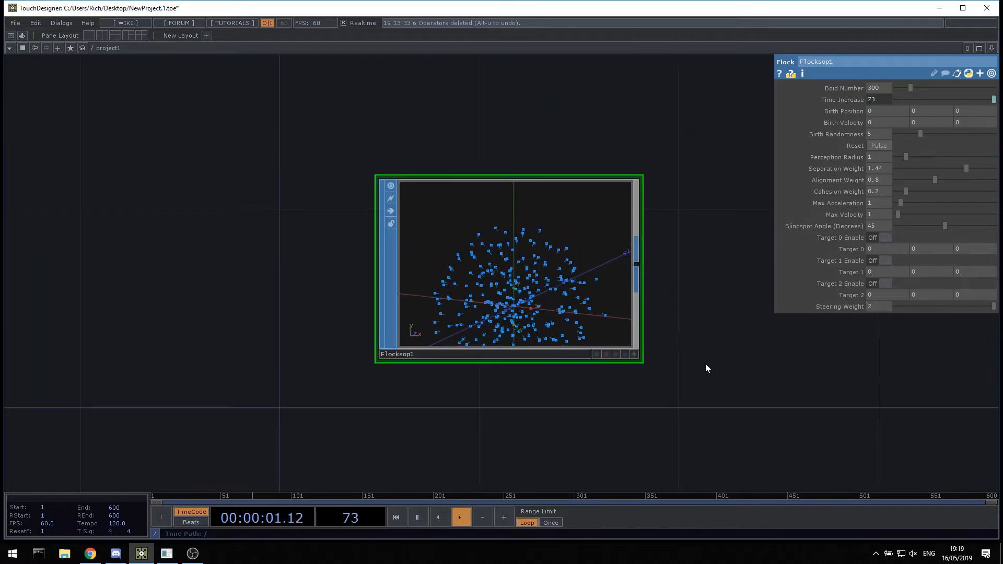
{"action": "left_click_drag", "start_coordinate": [705, 363], "coordinate": [545, 406]}
{"action": "scroll", "coordinate": [545, 406], "scroll_direction": "down", "scroll_amount": 2}
{"action": "left_click_drag", "start_coordinate": [586, 334], "coordinate": [594, 361]}
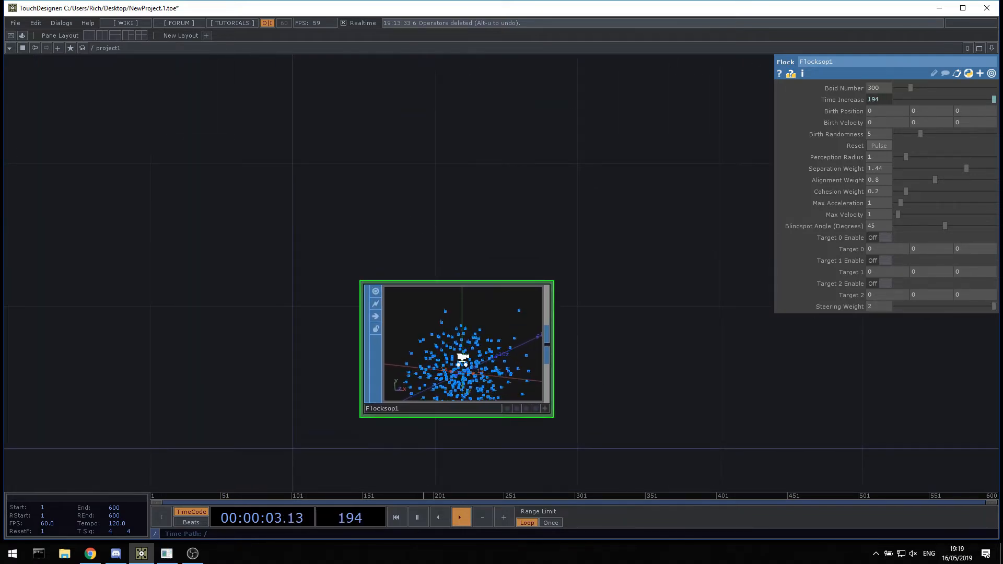
{"action": "scroll", "coordinate": [462, 358], "scroll_direction": "up", "scroll_amount": 3}
{"action": "left_click_drag", "start_coordinate": [656, 293], "coordinate": [656, 344]}
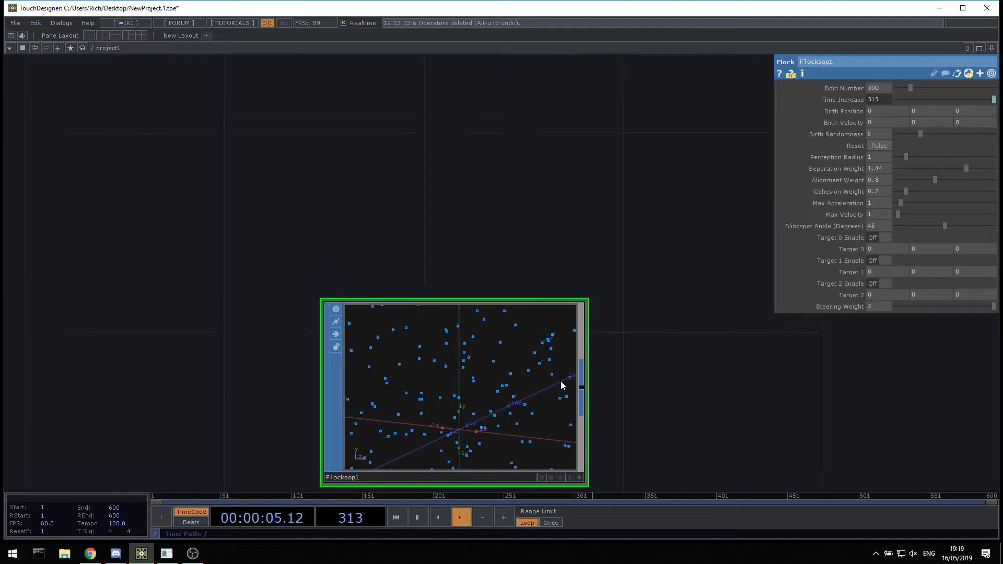
{"action": "scroll", "coordinate": [561, 378], "scroll_direction": "down", "scroll_amount": 2}
{"action": "left_click_drag", "start_coordinate": [590, 455], "coordinate": [607, 405]}
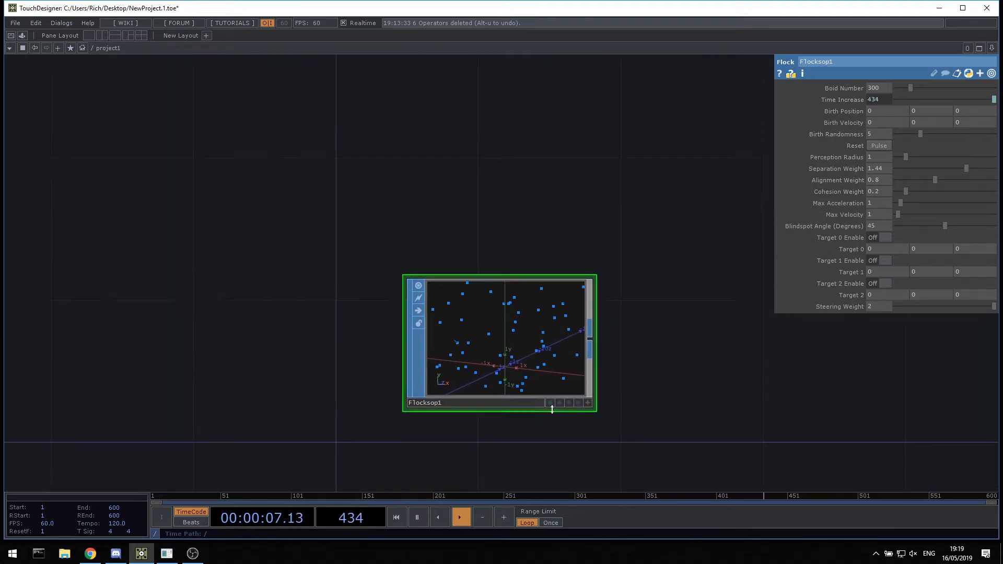
{"action": "scroll", "coordinate": [538, 403], "scroll_direction": "up", "scroll_amount": 3}
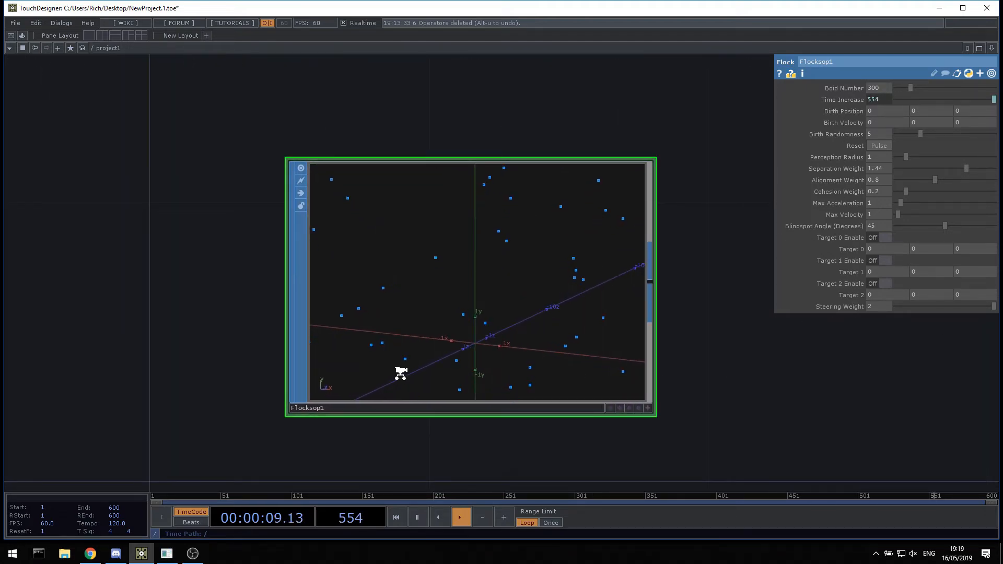
{"action": "scroll", "coordinate": [398, 371], "scroll_direction": "up", "scroll_amount": 2}
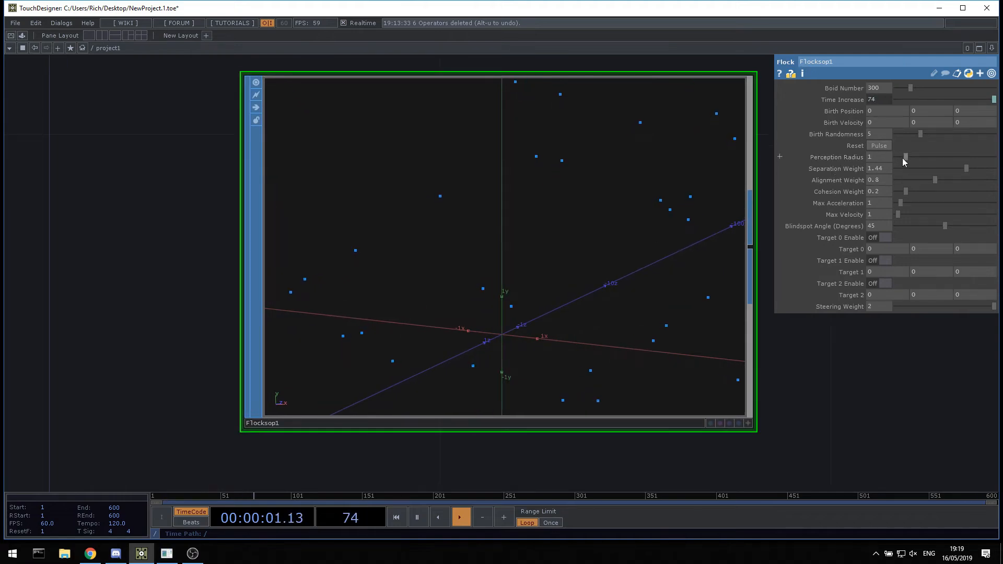
- Try a Perception Radius of 10 while checking the Flock's operator info, and return the radius to 1
{"action": "left_click_drag", "start_coordinate": [904, 161], "coordinate": [997, 159]}
{"action": "middle_click", "coordinate": [623, 208]}
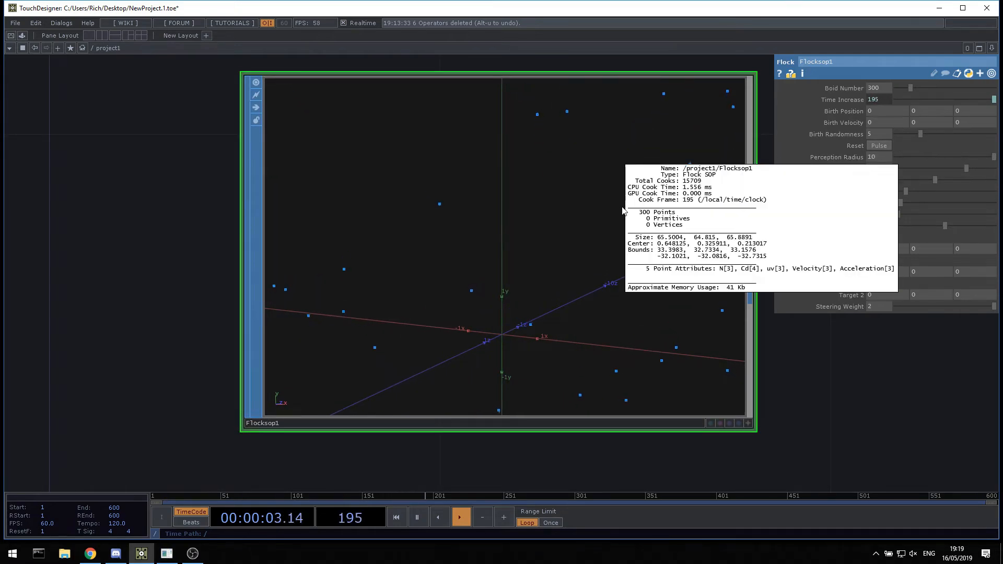
{"action": "left_click_drag", "start_coordinate": [910, 155], "coordinate": [901, 155]}
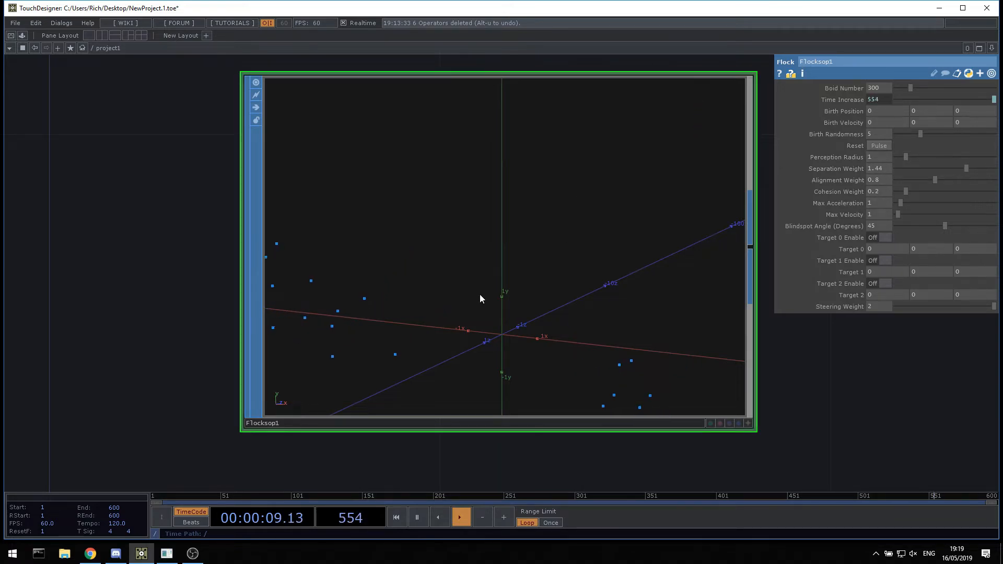
- Add a SOP to DAT beside the Flock operator to list the points of Flocksop1
{"action": "scroll", "coordinate": [493, 294], "scroll_direction": "down", "scroll_amount": 5}
{"action": "left_click_drag", "start_coordinate": [680, 289], "coordinate": [639, 343]}
{"action": "key", "text": "Tab"}
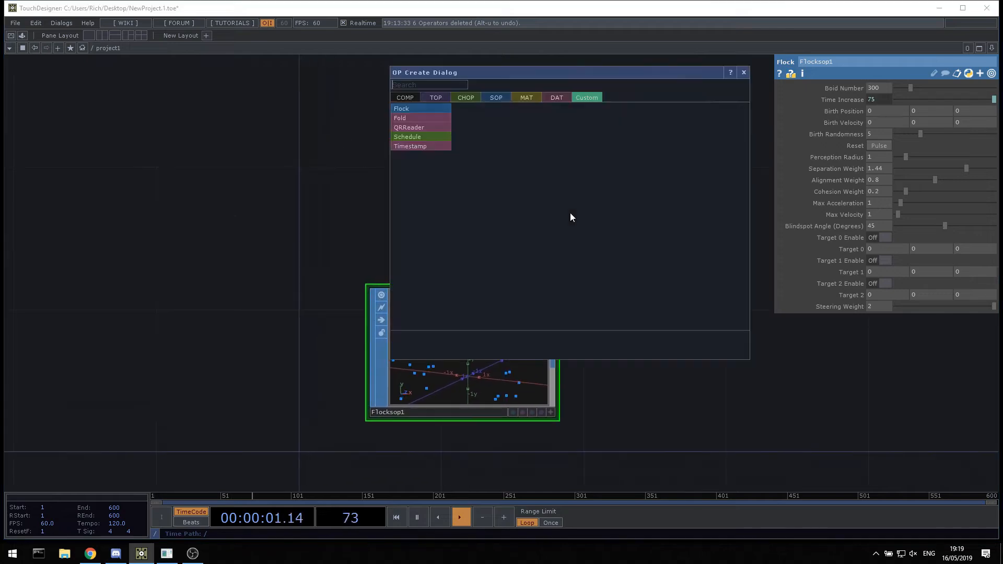
{"action": "left_click", "coordinate": [548, 99]}
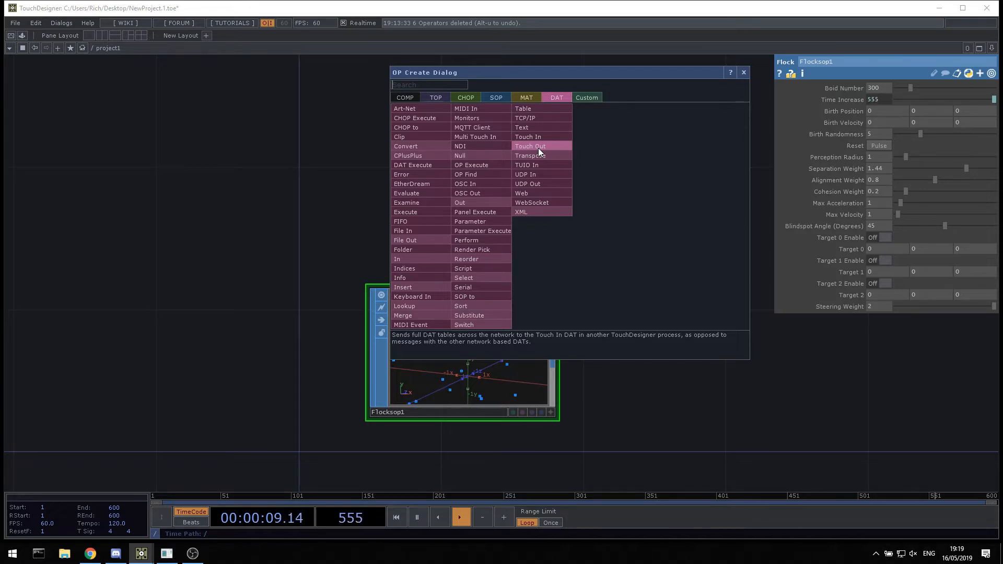
{"action": "type", "text": "po"}
{"action": "key", "text": "BackSpace"}
{"action": "key", "text": "BackSpace"}
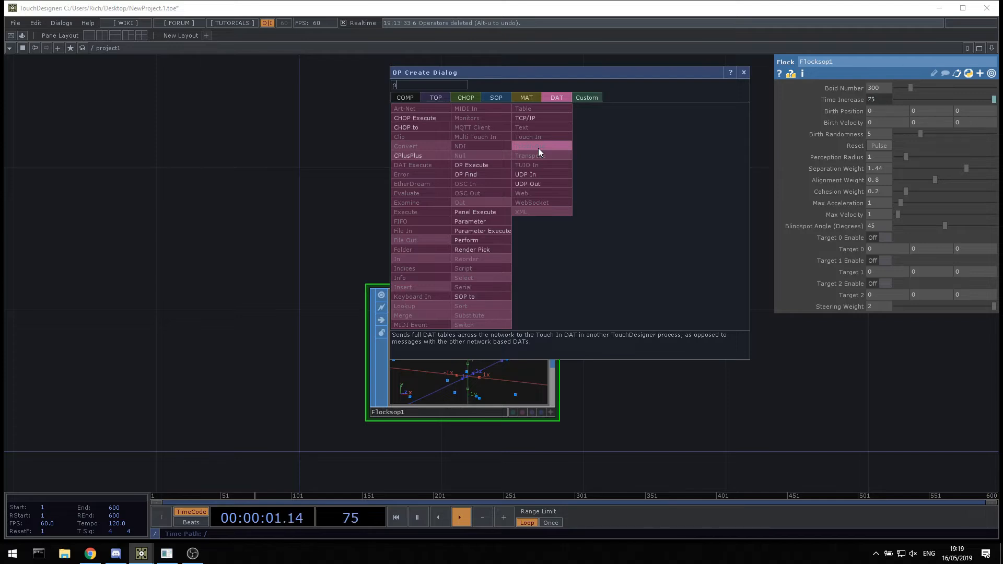
{"action": "type", "text": "sop"}
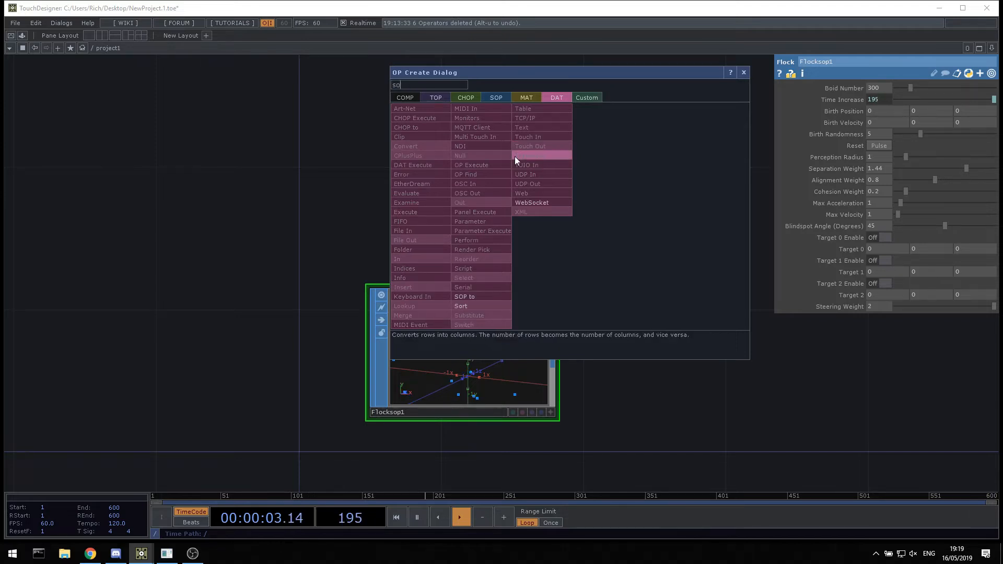
{"action": "left_click", "coordinate": [466, 297]}
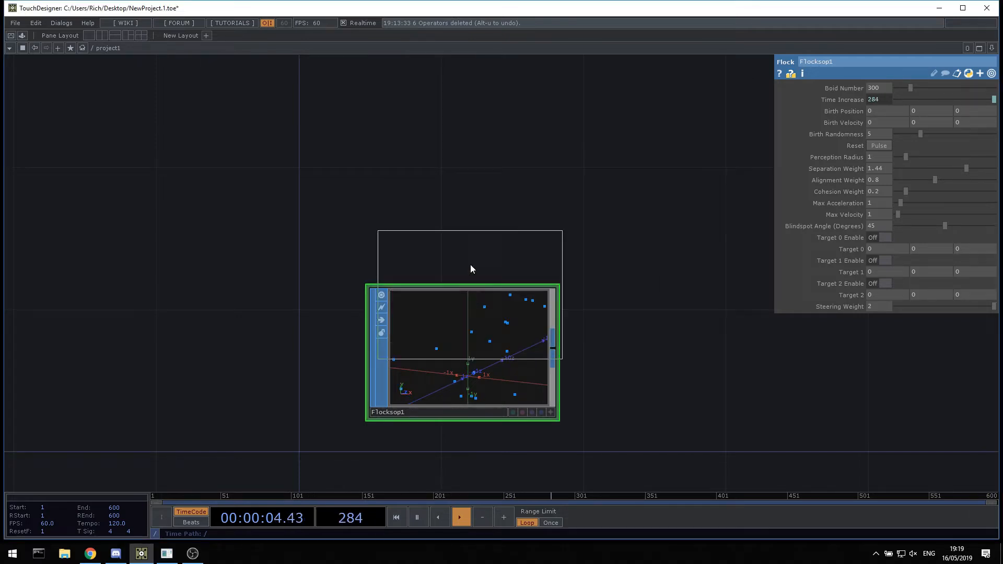
{"action": "left_click", "coordinate": [464, 346]}
- Examine the SOP to table for each boid's position, normal, velocity and acceleration attributes
{"action": "scroll", "coordinate": [518, 140], "scroll_direction": "up", "scroll_amount": 2}
{"action": "scroll", "coordinate": [520, 134], "scroll_direction": "up", "scroll_amount": 5}
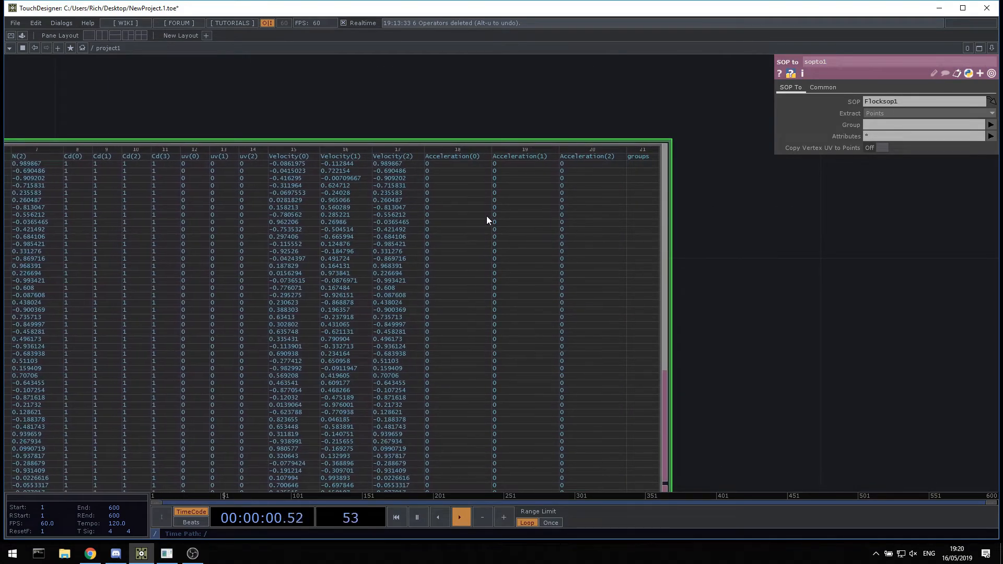
{"action": "scroll", "coordinate": [487, 215], "scroll_direction": "down", "scroll_amount": 6}
{"action": "left_click", "coordinate": [463, 357]}
{"action": "scroll", "coordinate": [463, 357], "scroll_direction": "up", "scroll_amount": 2}
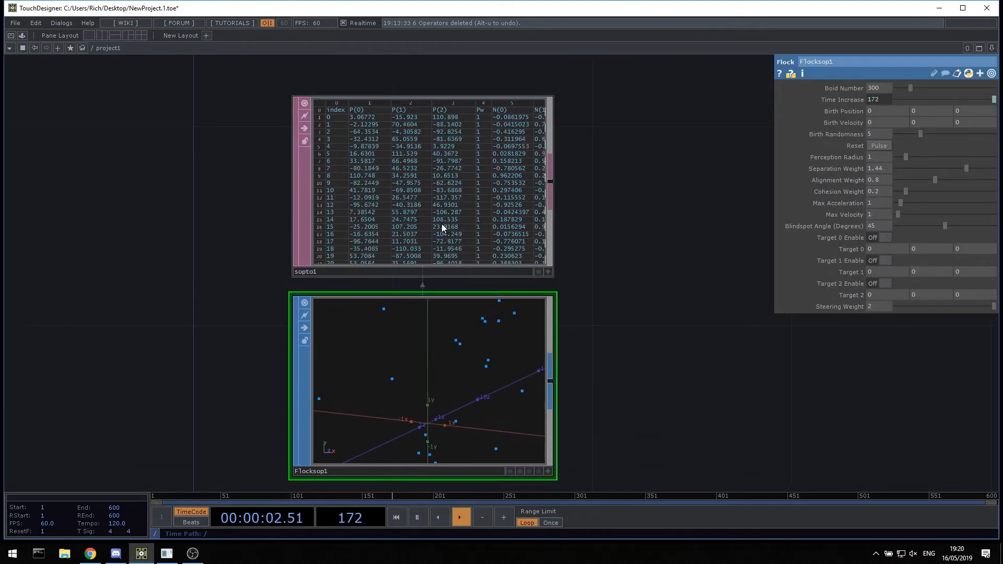
{"action": "left_click", "coordinate": [447, 277]}
{"action": "scroll", "coordinate": [489, 110], "scroll_direction": "up", "scroll_amount": 6}
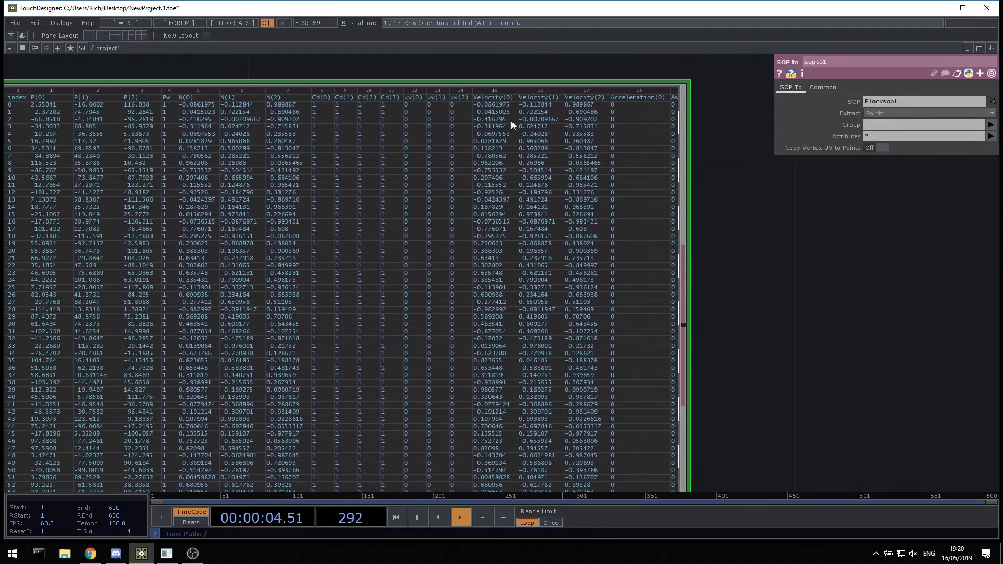
{"action": "scroll", "coordinate": [512, 201], "scroll_direction": "down", "scroll_amount": 6}
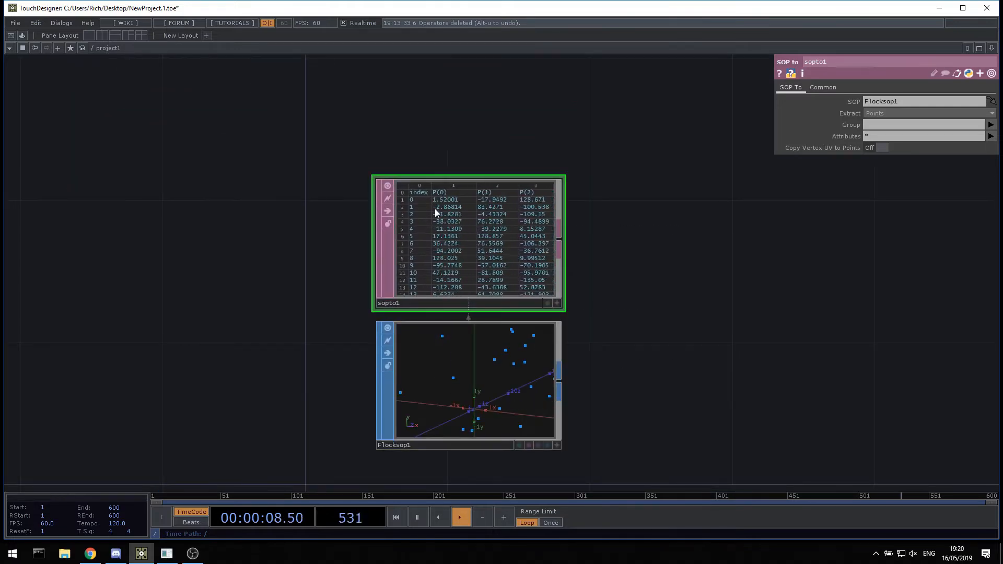
- Delete the SOP to DAT and the Flock operator from the network
{"action": "key", "text": "Delete"}
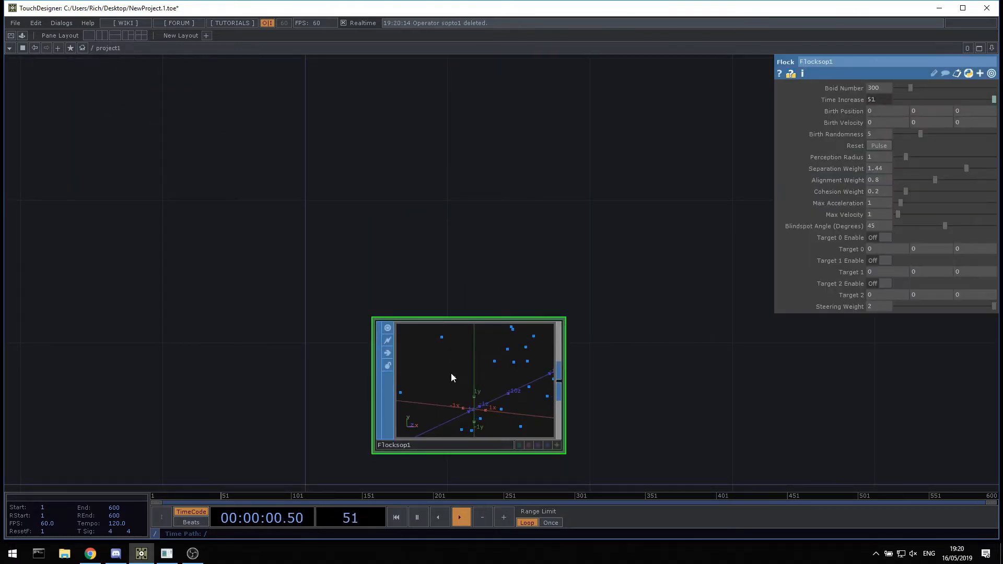
{"action": "key", "text": "Delete"}
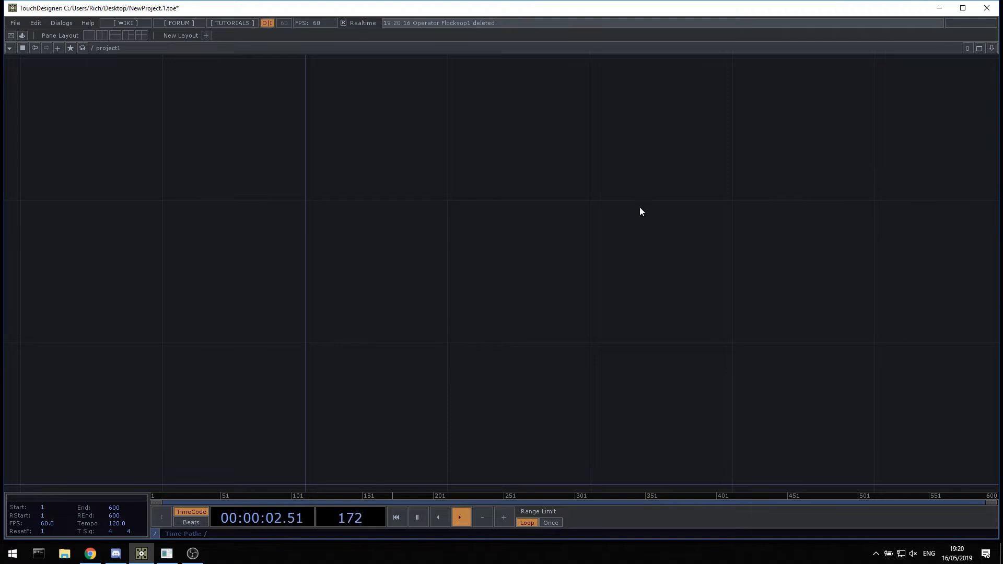
- Add a custom Fold operator to the network
{"action": "key", "text": "Tab"}
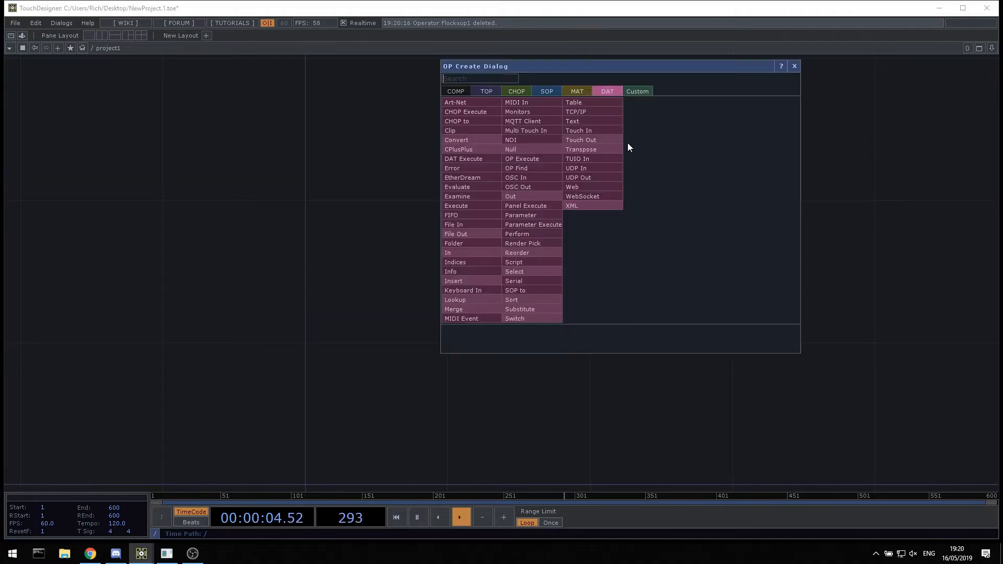
{"action": "left_click", "coordinate": [633, 93]}
{"action": "left_click", "coordinate": [475, 112]}
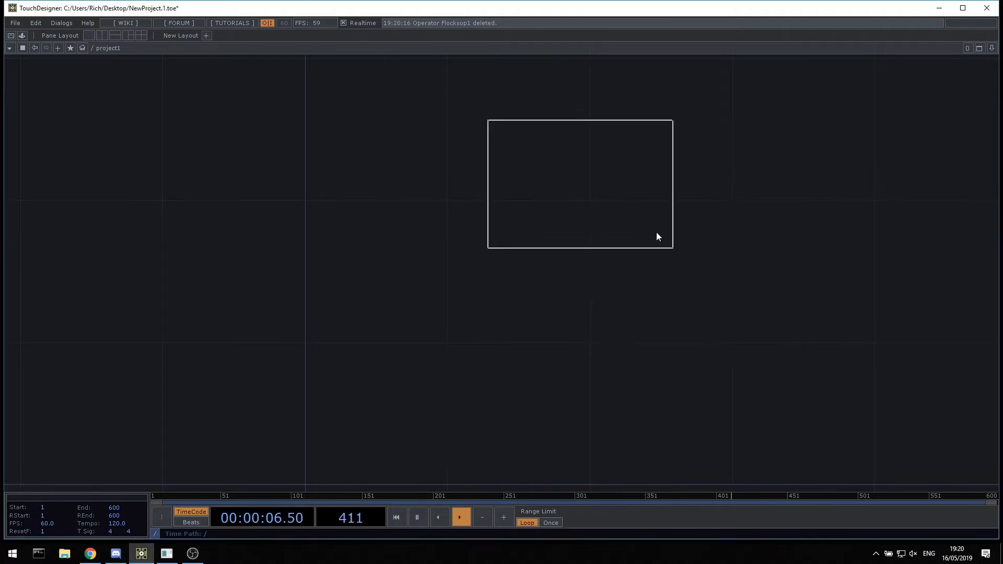
{"action": "left_click", "coordinate": [796, 293]}
- Add a Table DAT beside the Fold operator and connect its output to Fold's input
{"action": "key", "text": "Tab"}
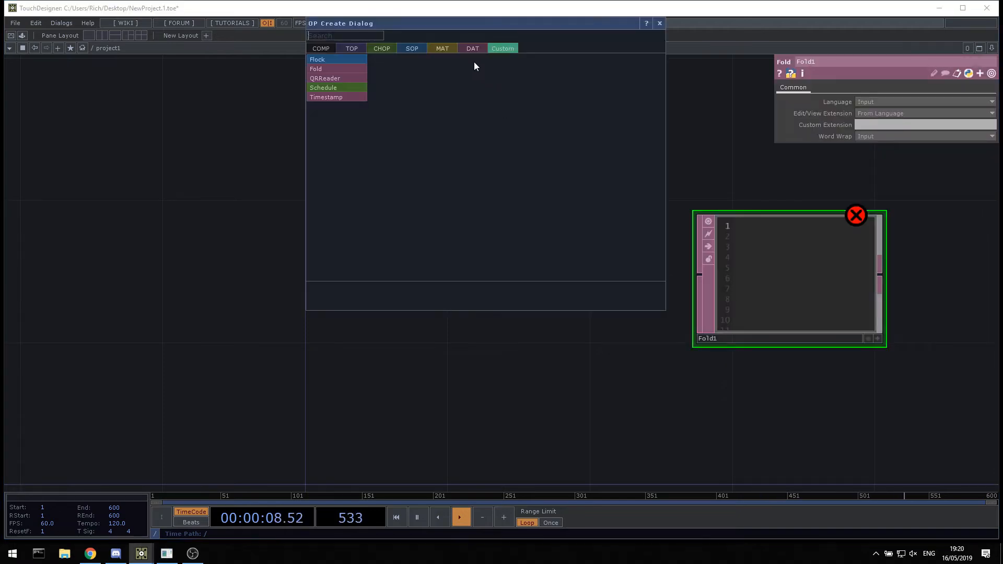
{"action": "left_click", "coordinate": [466, 52]}
{"action": "left_click", "coordinate": [473, 68]}
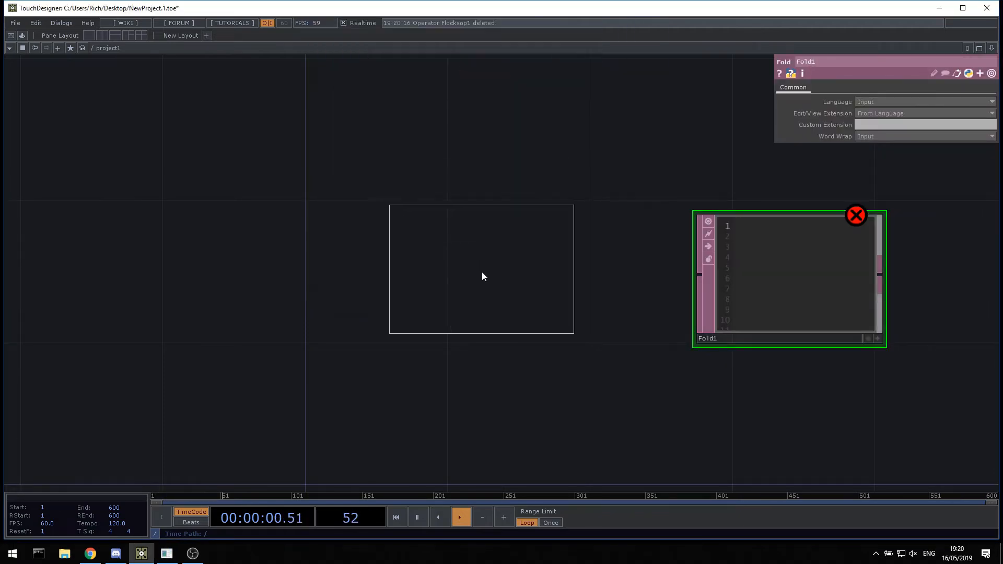
{"action": "left_click", "coordinate": [469, 278]}
{"action": "left_click_drag", "start_coordinate": [608, 365], "coordinate": [486, 375]}
{"action": "left_click_drag", "start_coordinate": [438, 297], "coordinate": [578, 284]}
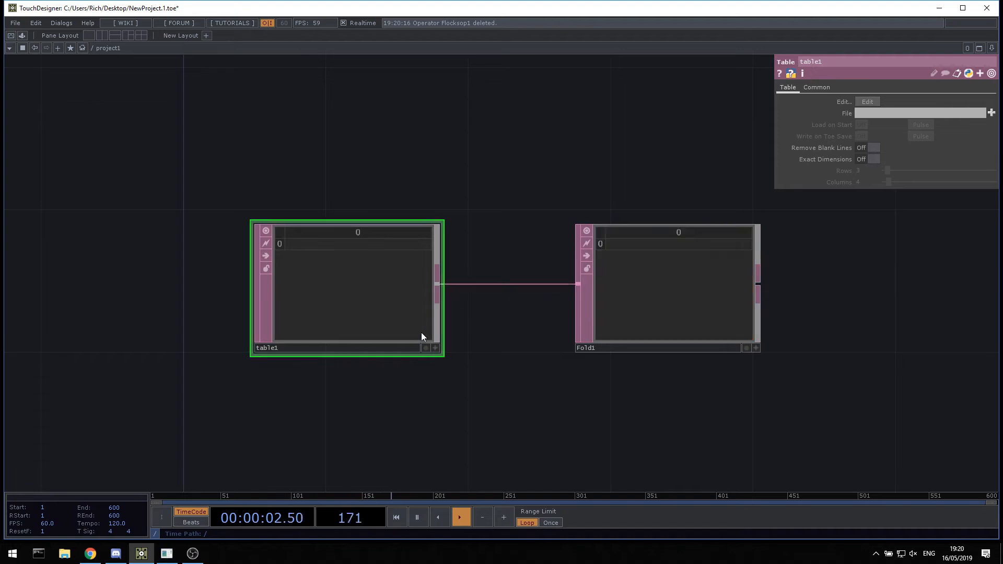
- Make table1 editable, enter a1 in its first cell and add a second column containing b2
{"action": "left_click", "coordinate": [436, 348]}
{"action": "left_click", "coordinate": [337, 247]}
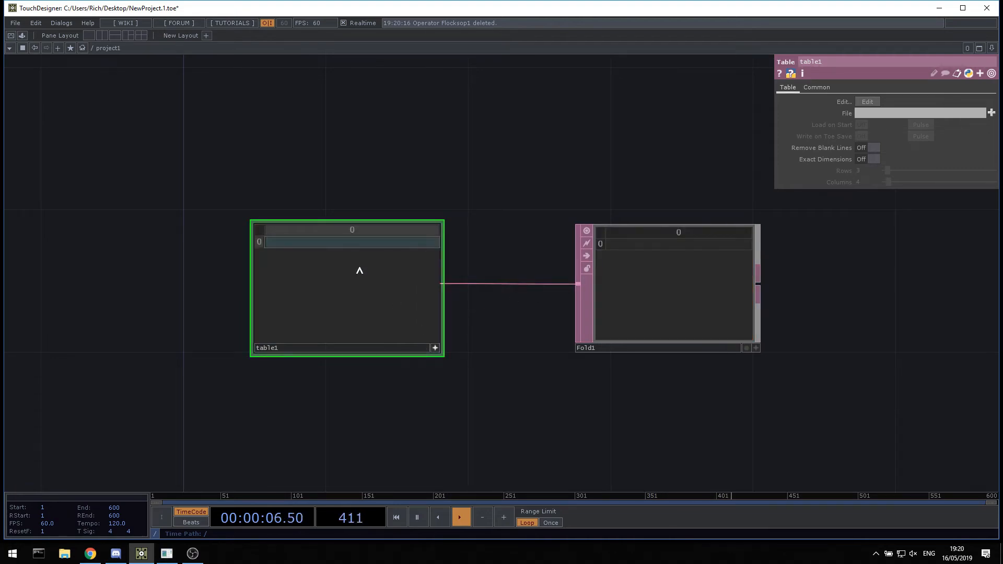
{"action": "type", "text": "a1"}
{"action": "right_click", "coordinate": [373, 235]}
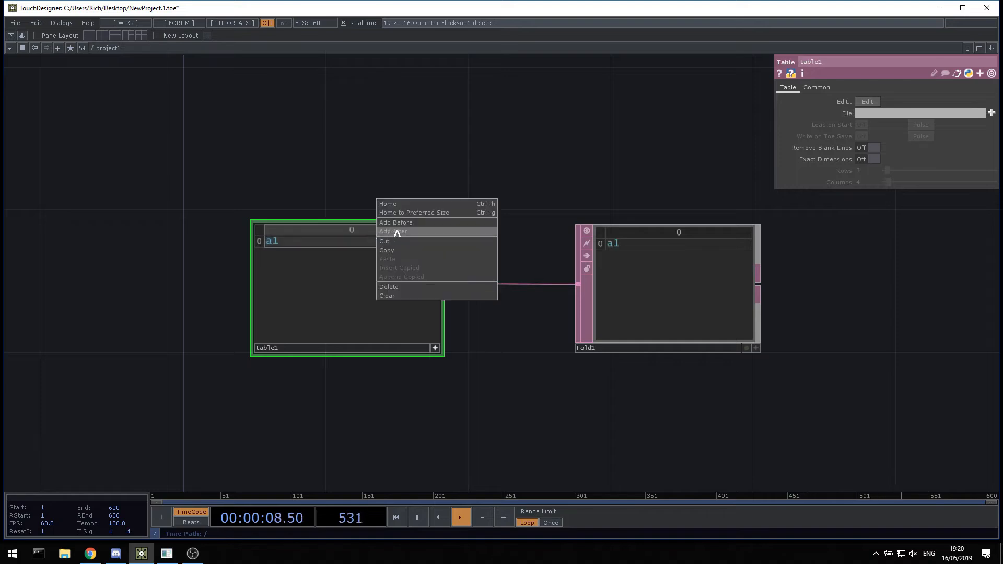
{"action": "left_click", "coordinate": [392, 230]}
{"action": "left_click", "coordinate": [391, 244]}
{"action": "type", "text": "b"}
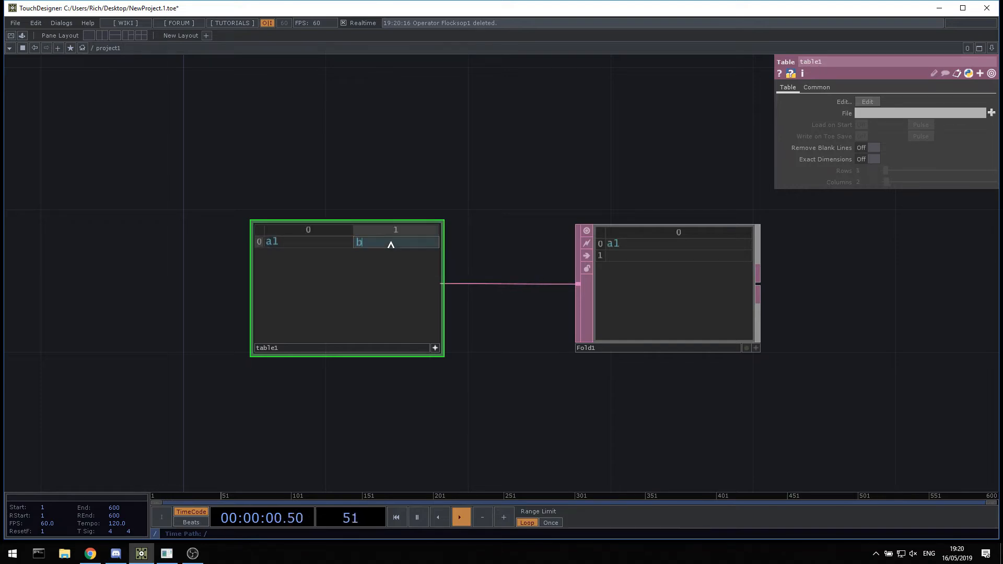
{"action": "type", "text": "2"}
- Add a third column containing c1 to table1 and correct the second column's cell to b1
{"action": "right_click", "coordinate": [391, 244]}
{"action": "left_click", "coordinate": [397, 233]}
{"action": "left_click", "coordinate": [416, 246]}
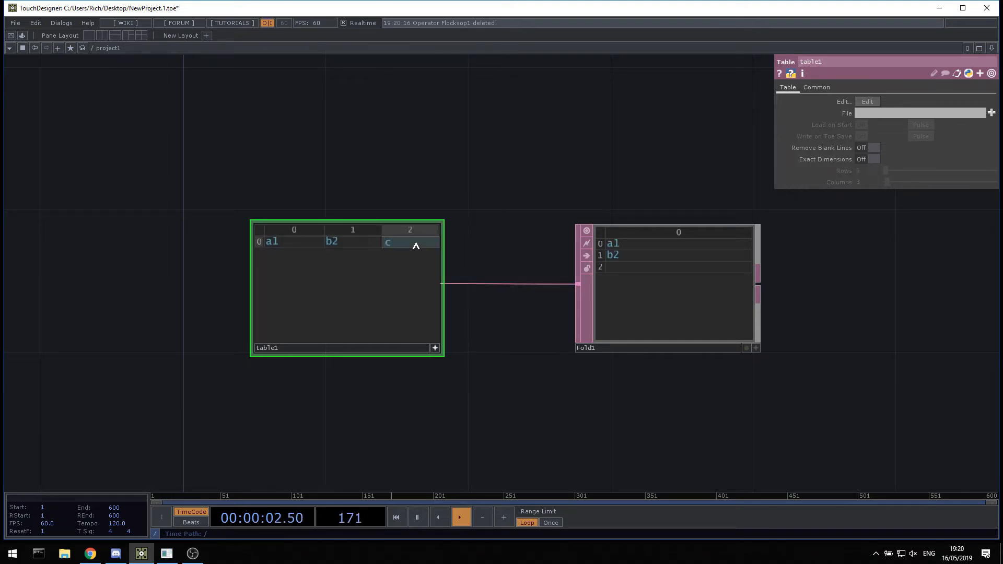
{"action": "type", "text": "c1"}
{"action": "left_click", "coordinate": [346, 244]}
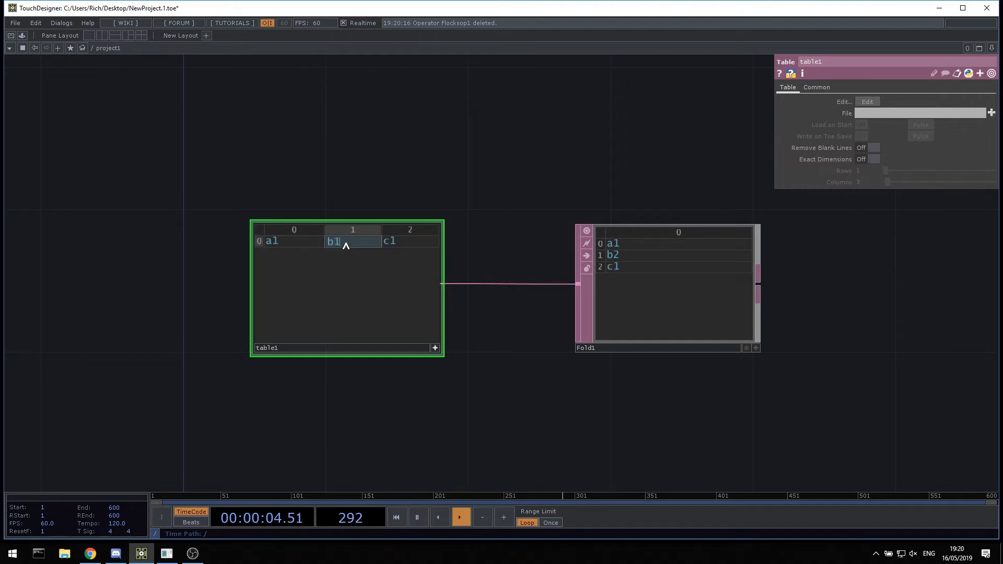
{"action": "key", "text": "Return"}
- Add a second row to table1 and fill its cells with a2, b2 and c2
{"action": "right_click", "coordinate": [320, 278]}
{"action": "left_click", "coordinate": [335, 288]}
{"action": "left_click", "coordinate": [277, 255]}
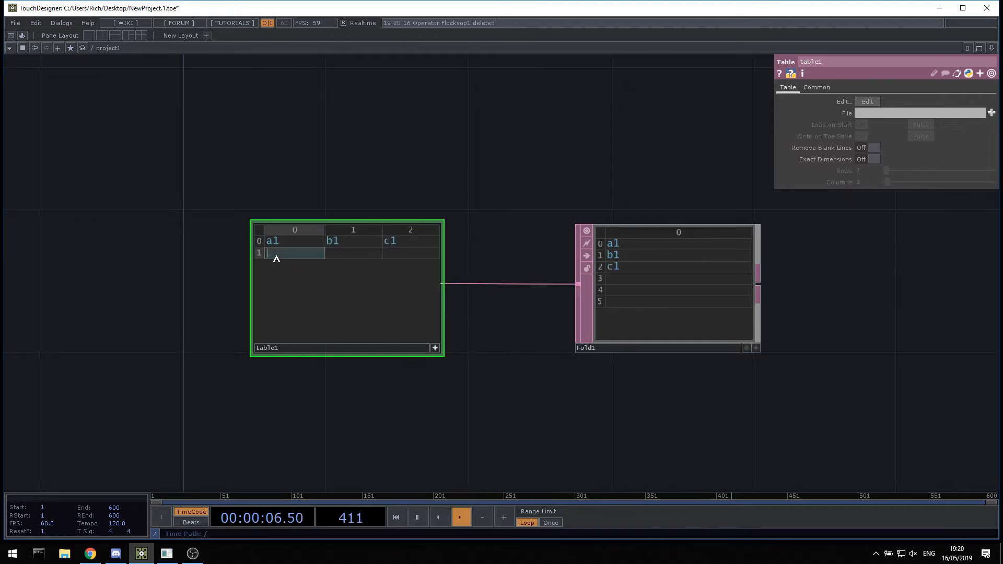
{"action": "type", "text": "a2"}
{"action": "left_click", "coordinate": [341, 254]}
{"action": "type", "text": "b"}
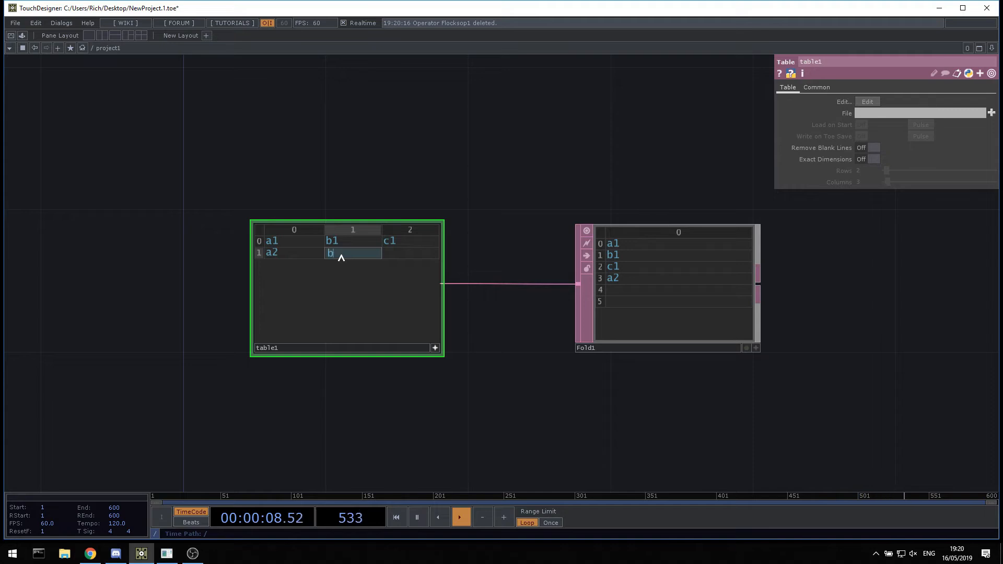
{"action": "type", "text": "2"}
{"action": "key", "text": "Return"}
{"action": "left_click", "coordinate": [395, 255]}
{"action": "type", "text": "c2"}
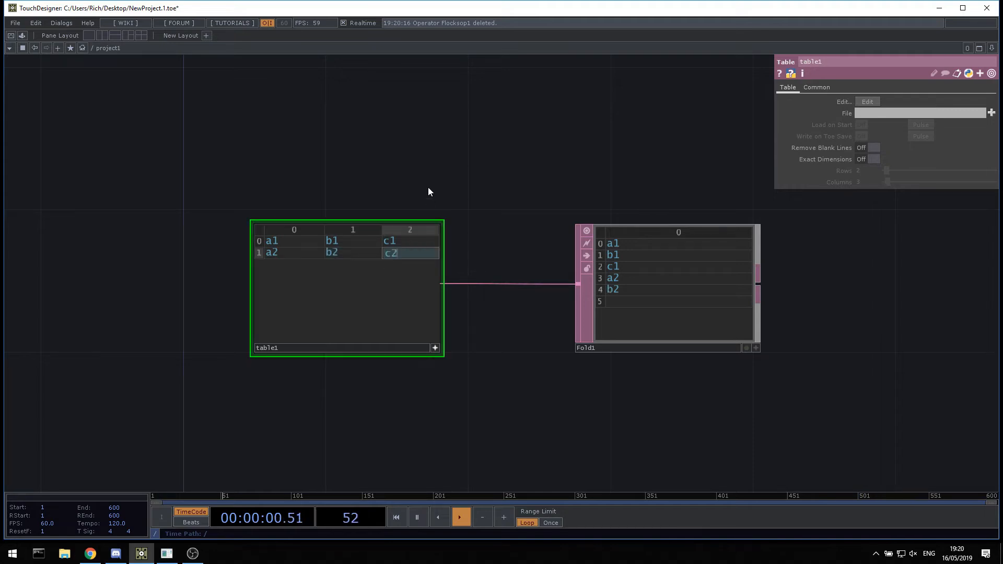
{"action": "key", "text": "Return"}
- Select the Fold operator to show its parameters and end the cell editing in table1
{"action": "left_click", "coordinate": [641, 280]}
{"action": "scroll", "coordinate": [619, 244], "scroll_direction": "up", "scroll_amount": 3}
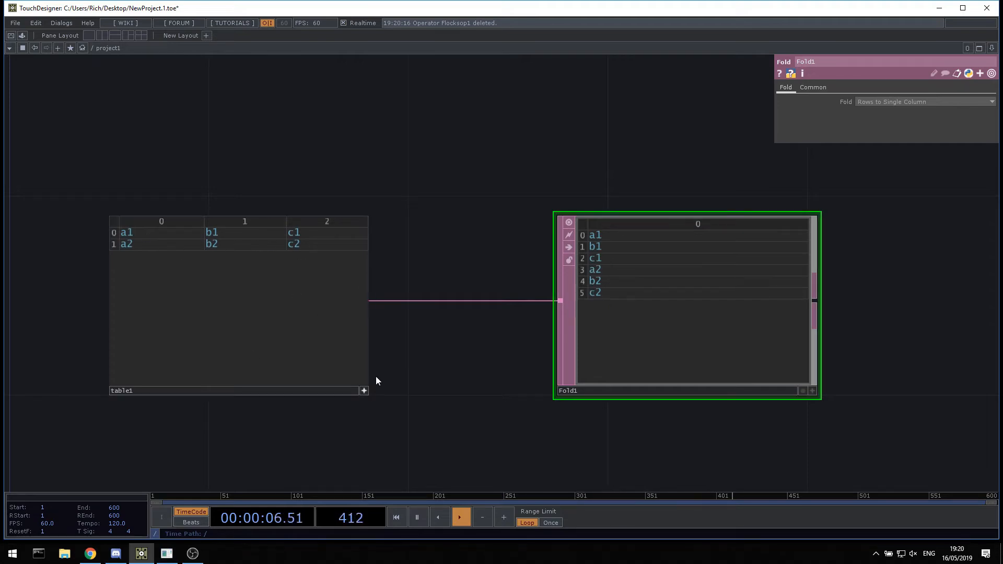
{"action": "left_click", "coordinate": [364, 391]}
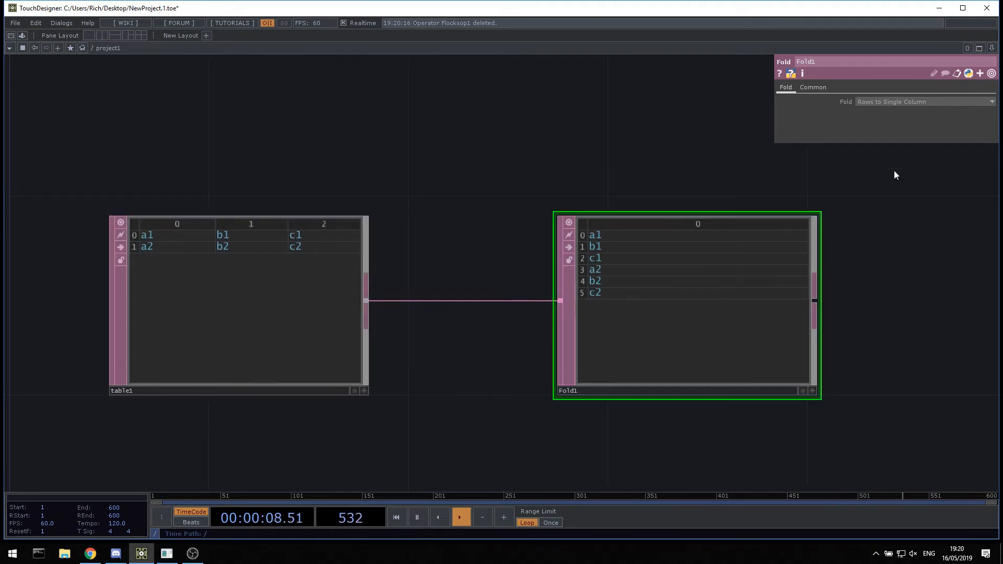
- Switch Fold1's mode through Rows to Single Row and Columns to Single Column, ending on Columns to Single Row
{"action": "left_click", "coordinate": [898, 102]}
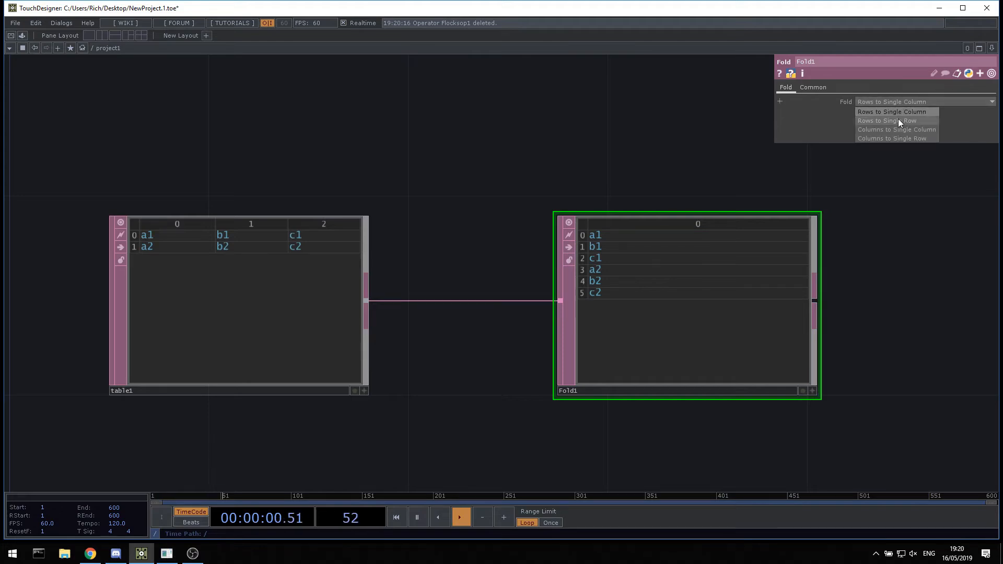
{"action": "left_click", "coordinate": [898, 120]}
{"action": "left_click", "coordinate": [890, 101]}
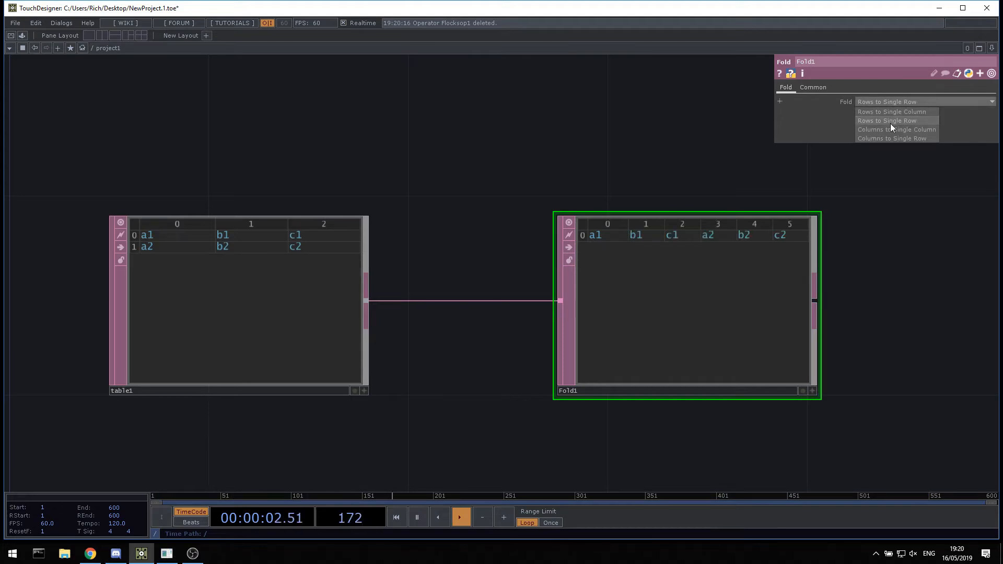
{"action": "left_click", "coordinate": [888, 128]}
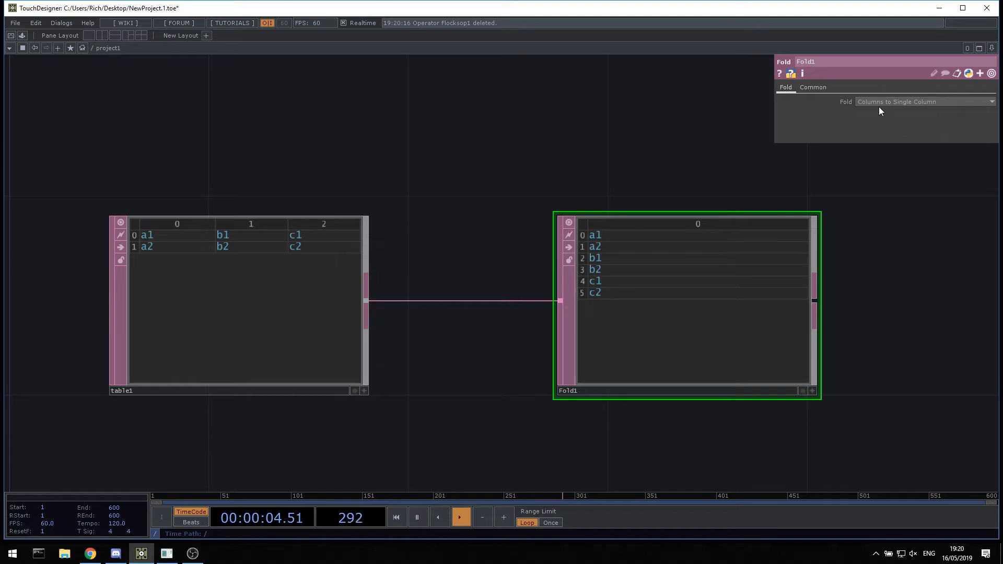
{"action": "left_click", "coordinate": [879, 104]}
{"action": "left_click", "coordinate": [871, 139]}
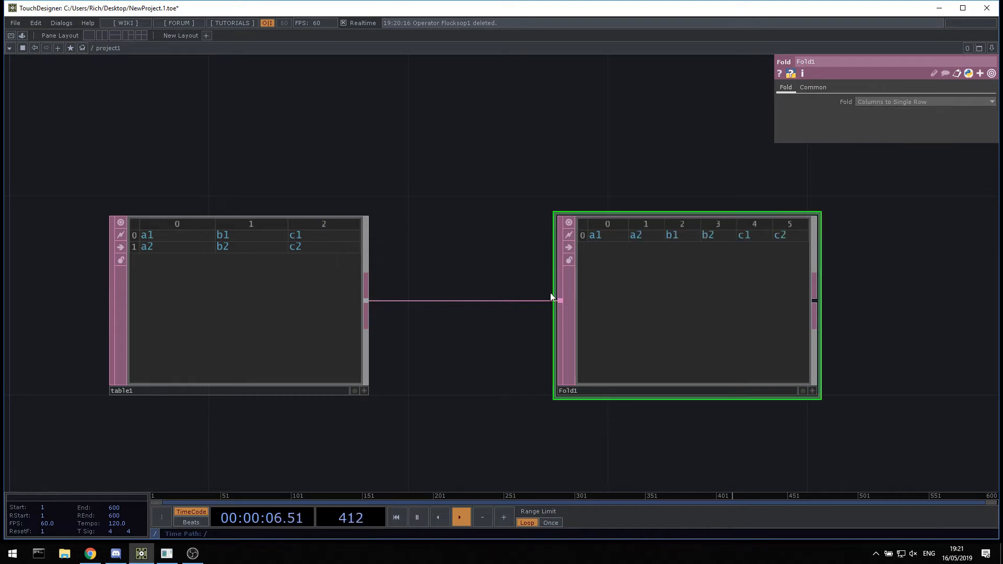
{"action": "scroll", "coordinate": [550, 292], "scroll_direction": "down", "scroll_amount": 2}
{"action": "scroll", "coordinate": [520, 296], "scroll_direction": "up", "scroll_amount": 3}
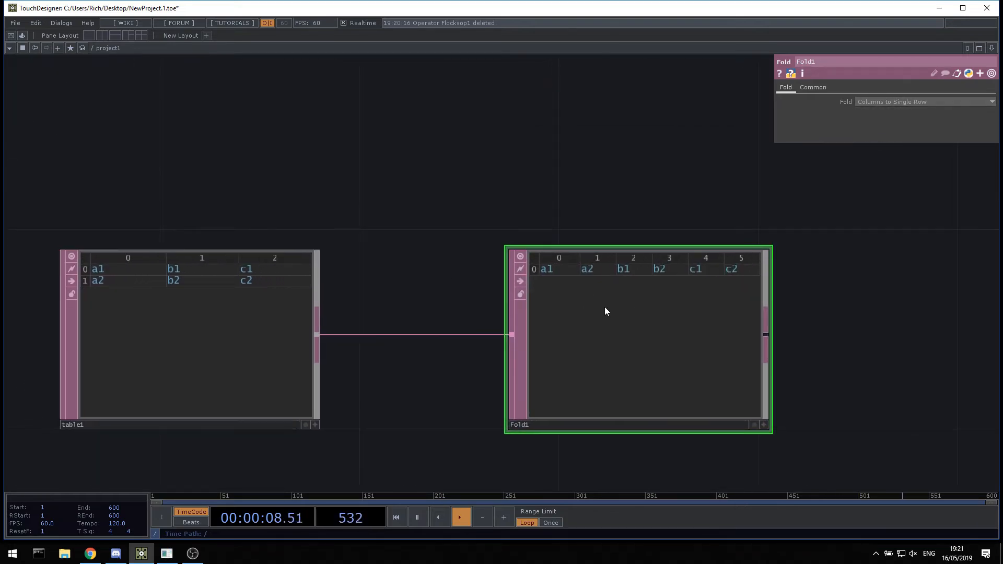
- Delete both the table and the Fold operator from the network
{"action": "scroll", "coordinate": [605, 309], "scroll_direction": "down", "scroll_amount": 2}
{"action": "left_click_drag", "start_coordinate": [206, 202], "coordinate": [743, 416]}
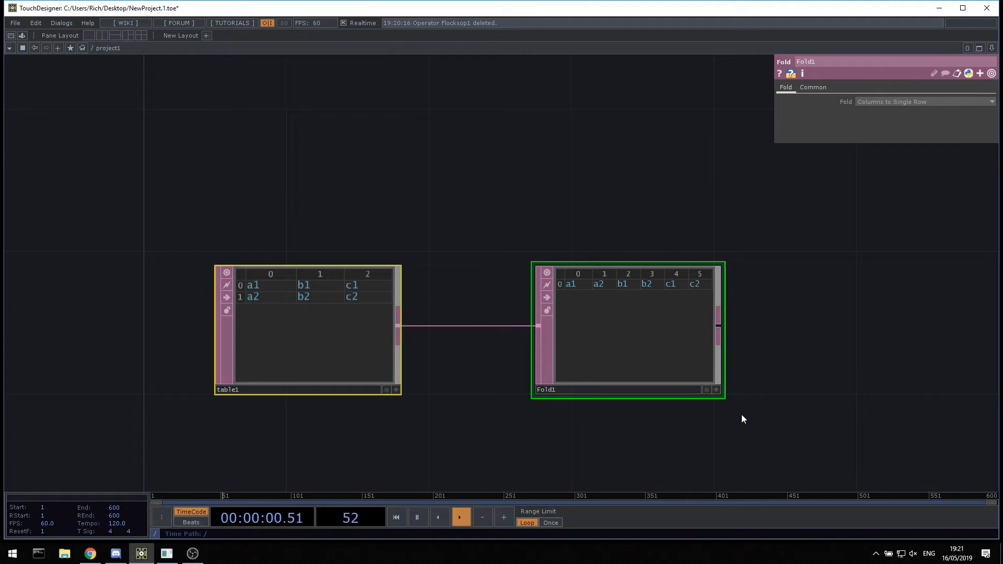
{"action": "key", "text": "Delete"}
- Add a custom QRReader operator and view its output table up close
{"action": "key", "text": "Tab"}
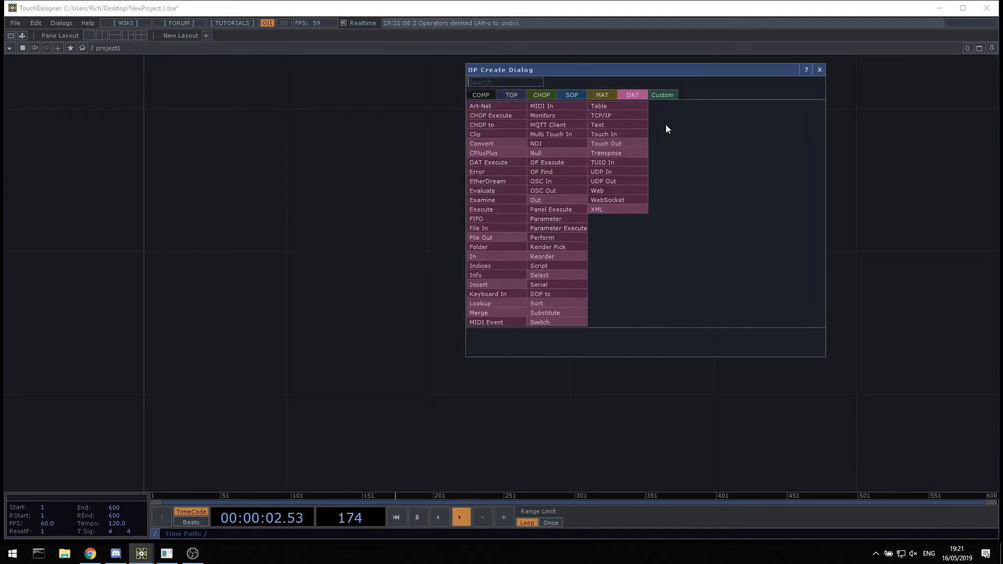
{"action": "left_click", "coordinate": [661, 95]}
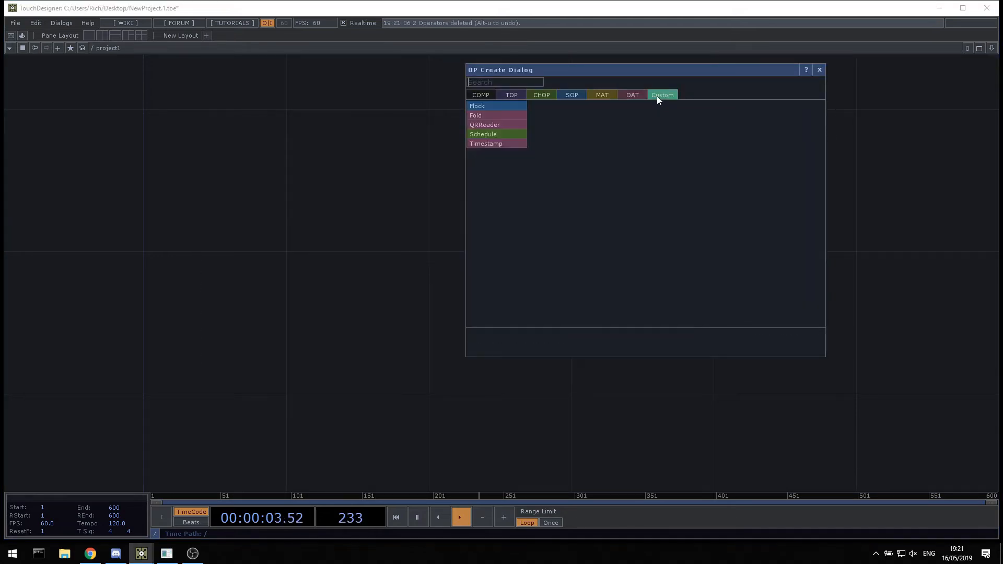
{"action": "left_click", "coordinate": [476, 124]}
{"action": "left_click", "coordinate": [504, 299]}
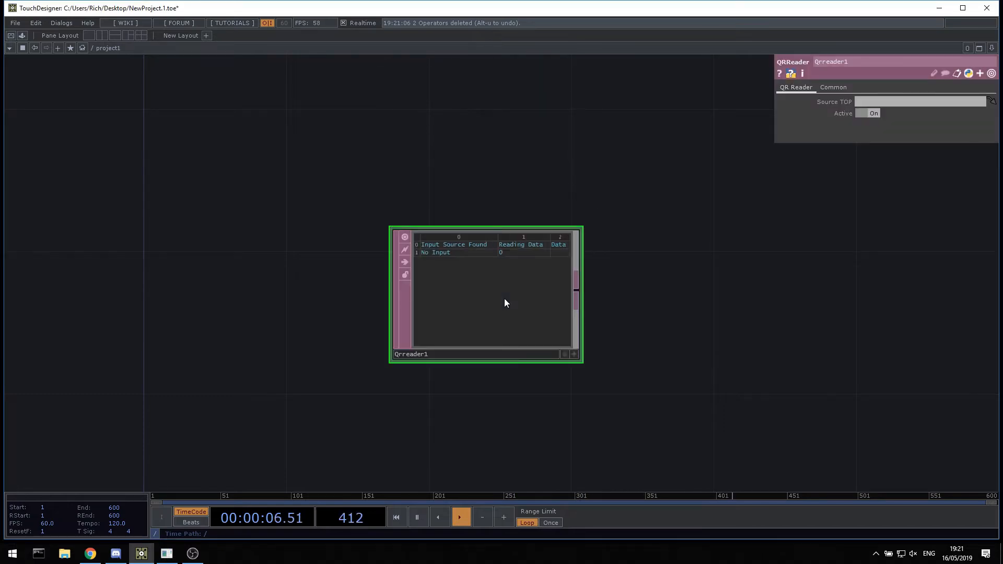
{"action": "scroll", "coordinate": [468, 265], "scroll_direction": "up", "scroll_amount": 3}
{"action": "scroll", "coordinate": [468, 265], "scroll_direction": "up", "scroll_amount": 1}
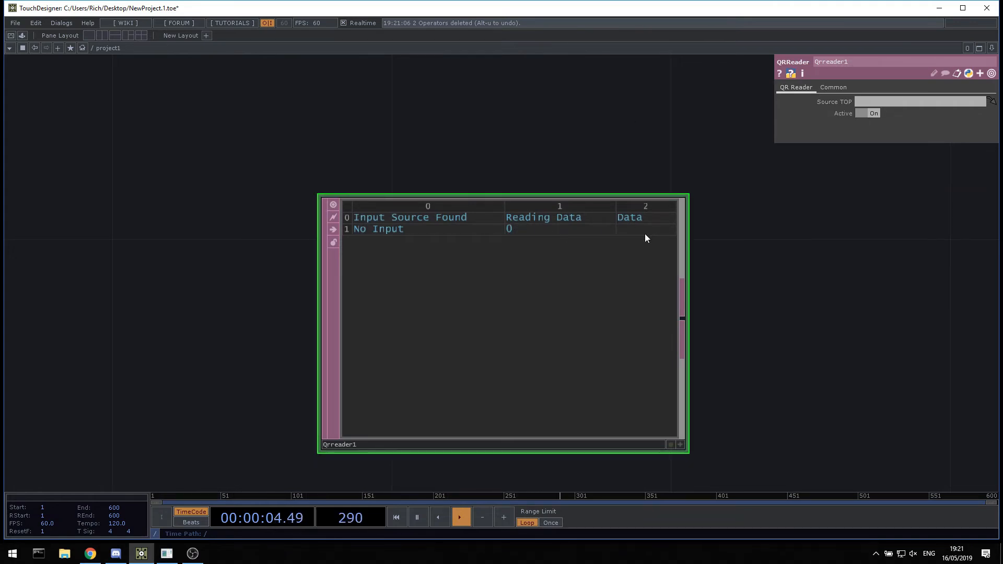
- Add a Video Device In TOP above the QRReader to bring in the webcam image
{"action": "scroll", "coordinate": [541, 351], "scroll_direction": "down", "scroll_amount": 3}
{"action": "scroll", "coordinate": [533, 230], "scroll_direction": "down", "scroll_amount": 2}
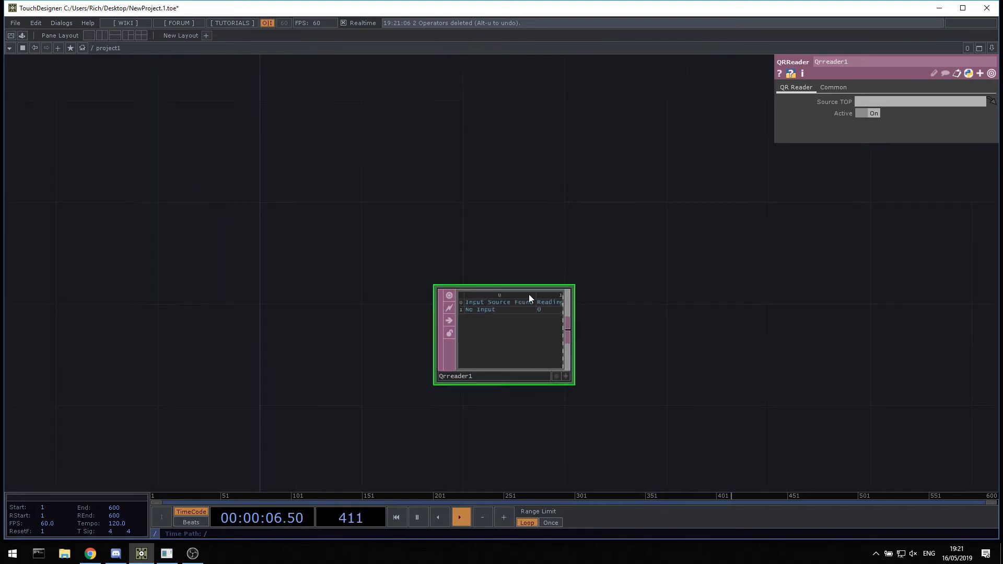
{"action": "key", "text": "Tab"}
{"action": "left_click", "coordinate": [387, 78]}
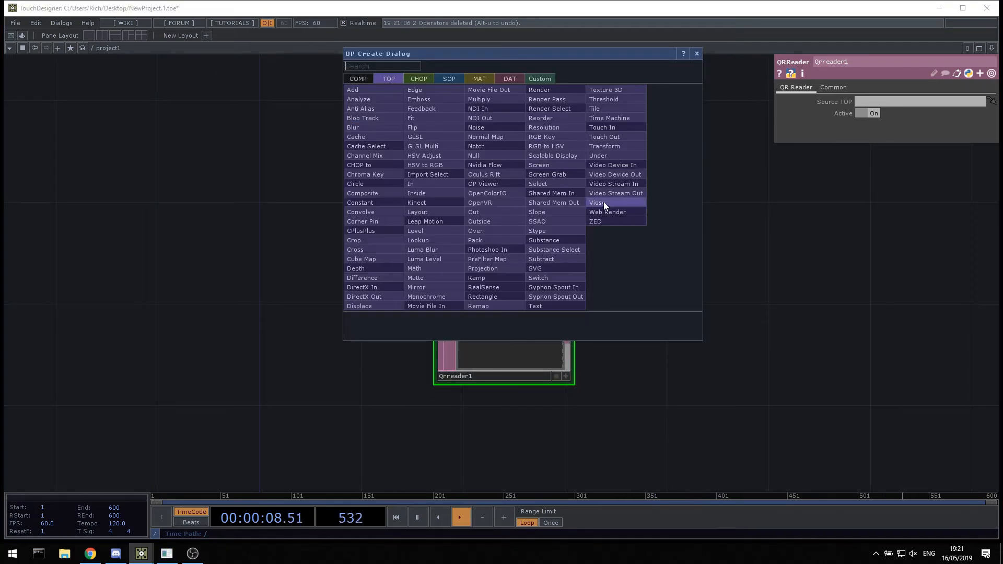
{"action": "left_click", "coordinate": [623, 167]}
{"action": "left_click", "coordinate": [360, 178]}
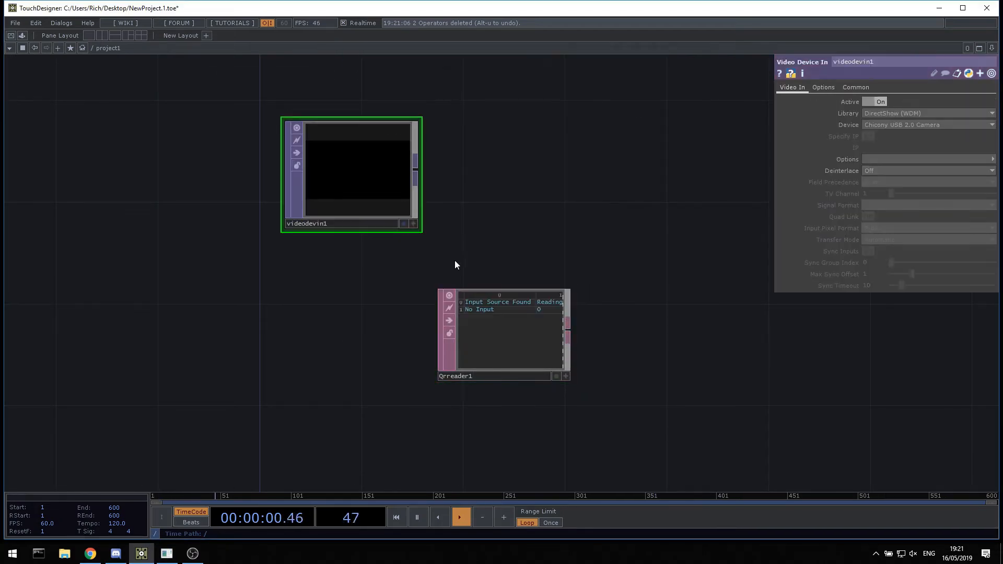
{"action": "scroll", "coordinate": [365, 167], "scroll_direction": "up", "scroll_amount": 2}
{"action": "scroll", "coordinate": [360, 219], "scroll_direction": "down", "scroll_amount": 2}
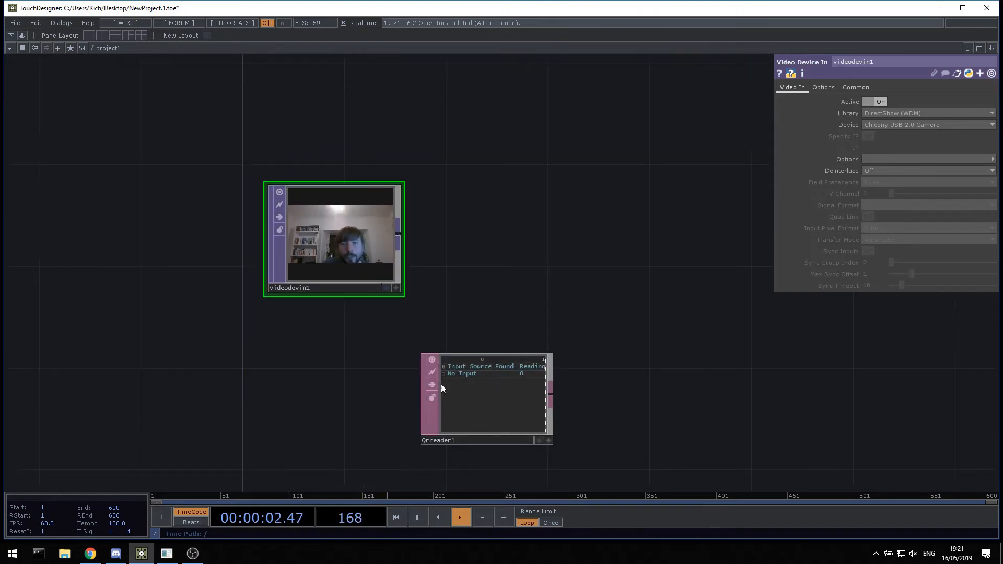
- Move the QRReader closer to the webcam input and set its Source TOP to videodevin1
{"action": "left_click_drag", "start_coordinate": [441, 384], "coordinate": [390, 358]}
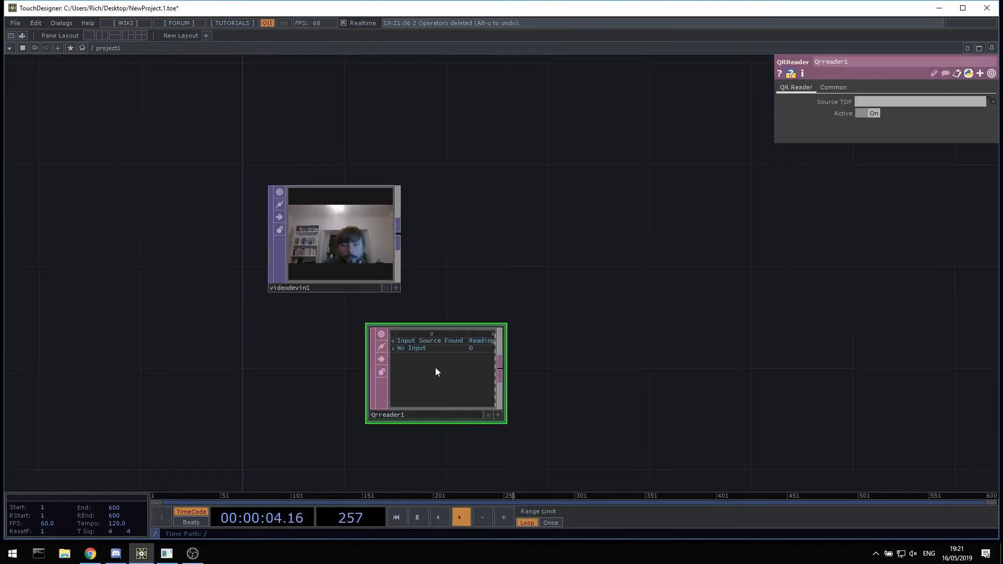
{"action": "left_click", "coordinate": [383, 240]}
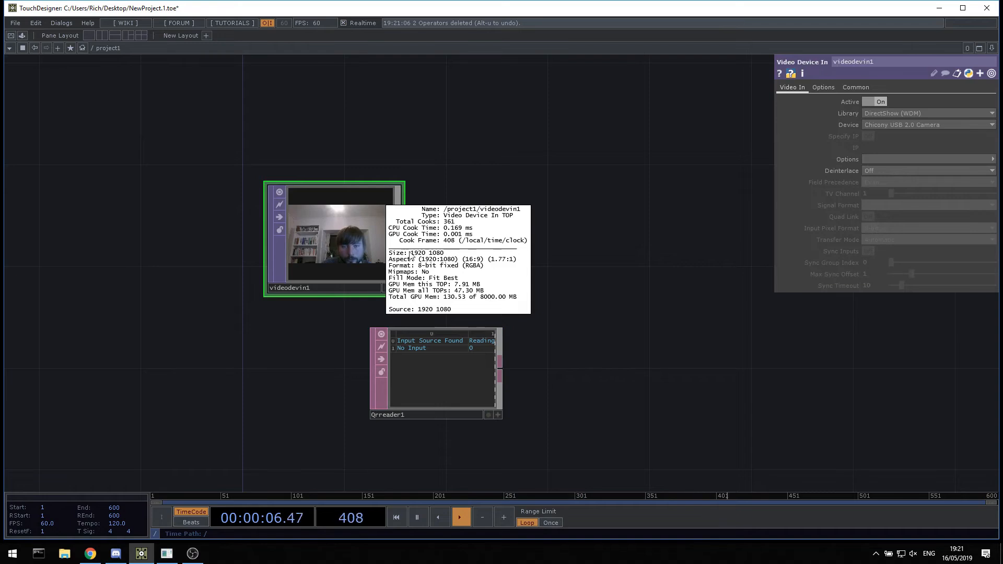
{"action": "left_click", "coordinate": [457, 365]}
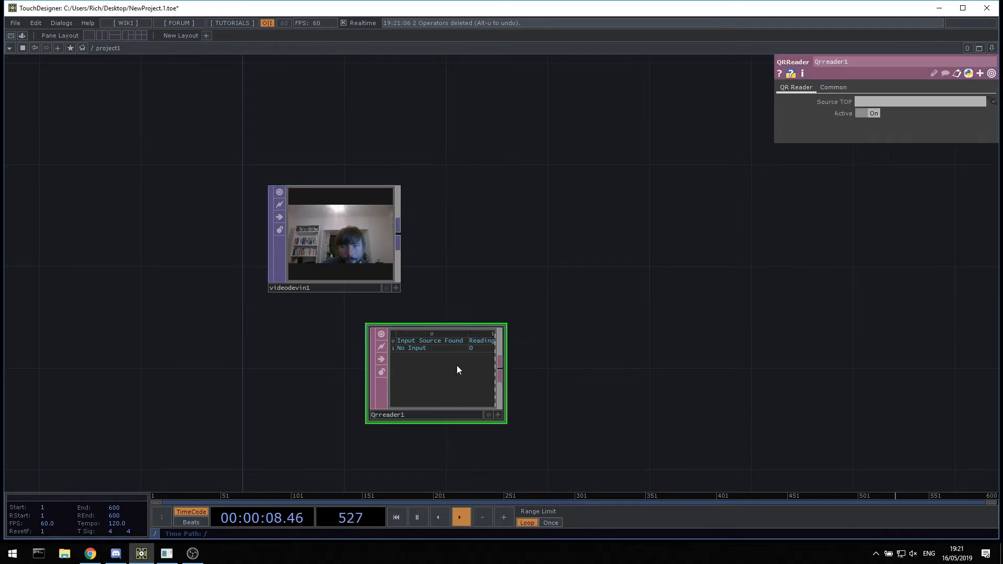
{"action": "left_click_drag", "start_coordinate": [360, 233], "coordinate": [898, 104]}
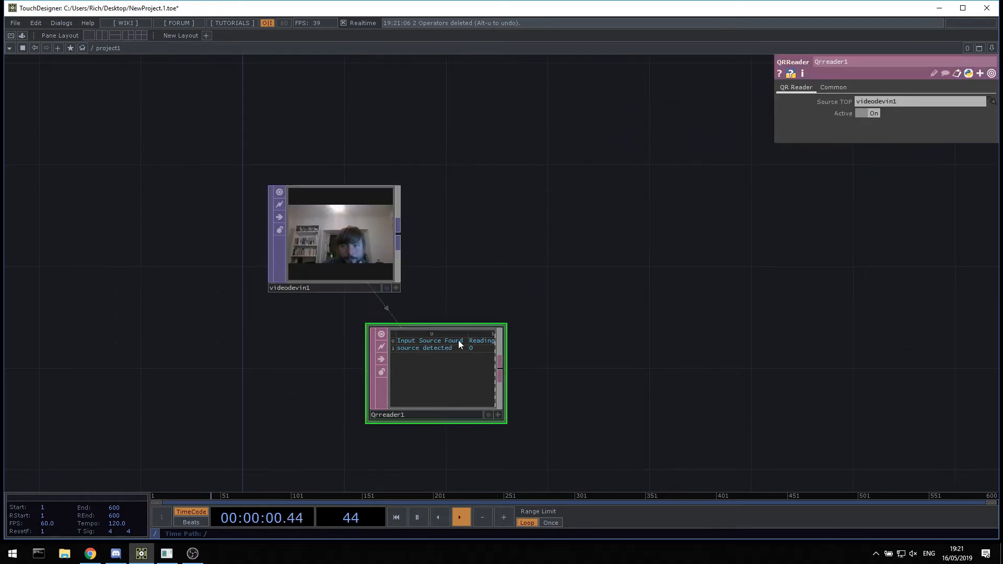
- Move the QRReader below and beside the webcam input, and add a Fit TOP connected to videodevin1's output
{"action": "left_click_drag", "start_coordinate": [459, 341], "coordinate": [560, 216]}
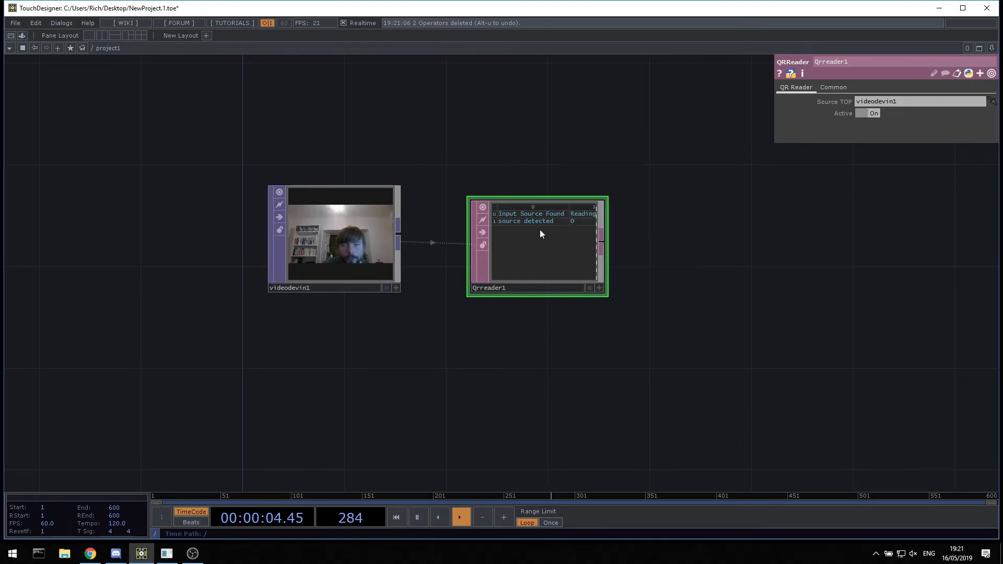
{"action": "left_click_drag", "start_coordinate": [537, 230], "coordinate": [513, 331]}
{"action": "right_click", "coordinate": [401, 241]}
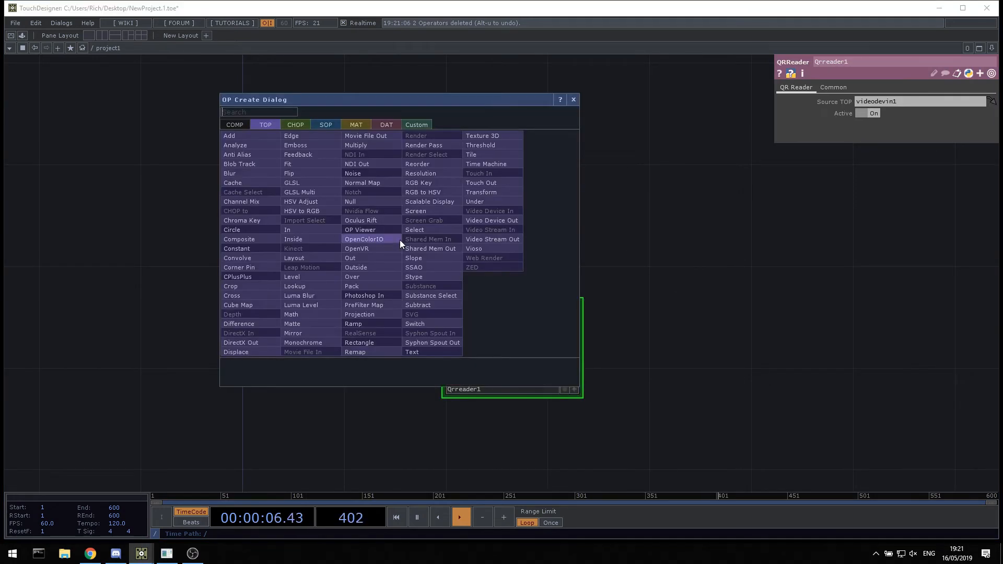
{"action": "type", "text": "fit"}
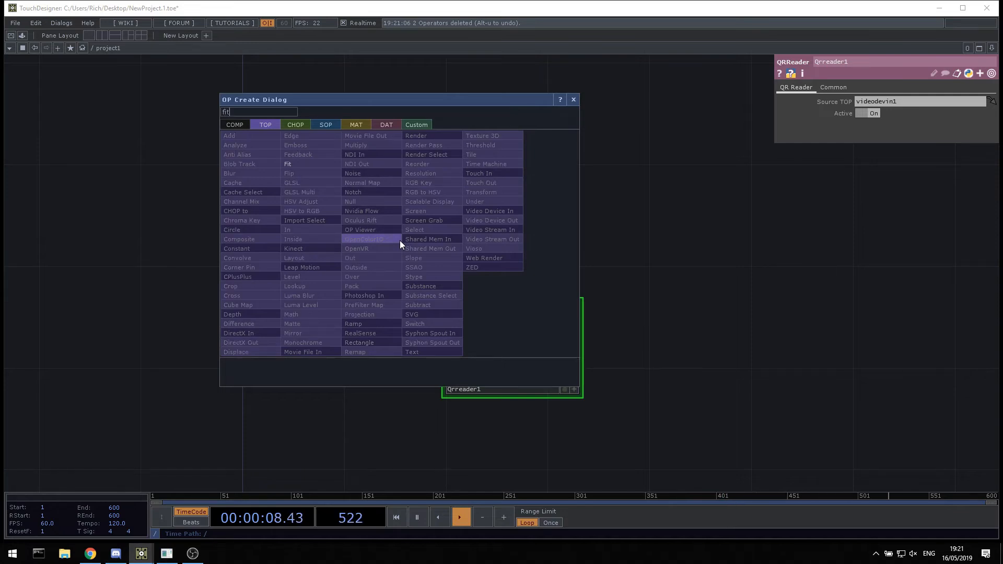
{"action": "left_click", "coordinate": [314, 164]}
{"action": "left_click", "coordinate": [476, 112]}
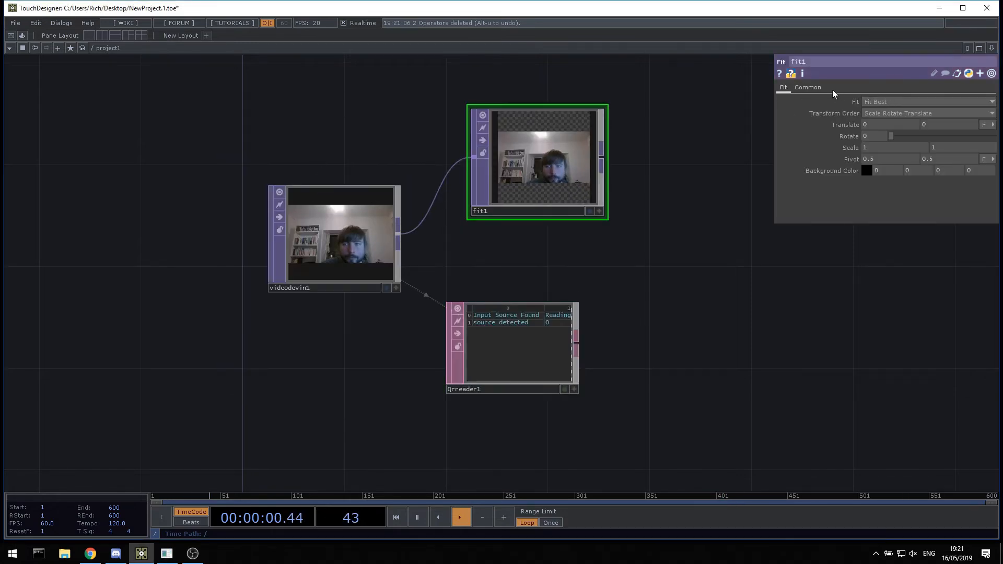
- Set the Fit TOP to a custom output resolution of 300 by 200
{"action": "left_click", "coordinate": [886, 114]}
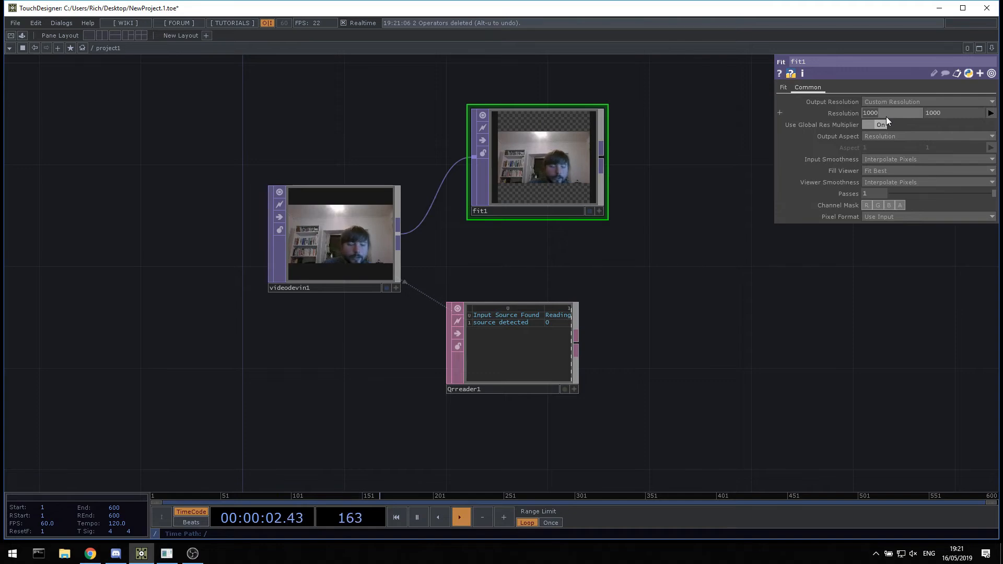
{"action": "type", "text": "300"}
{"action": "key", "text": "Tab"}
{"action": "type", "text": "200"}
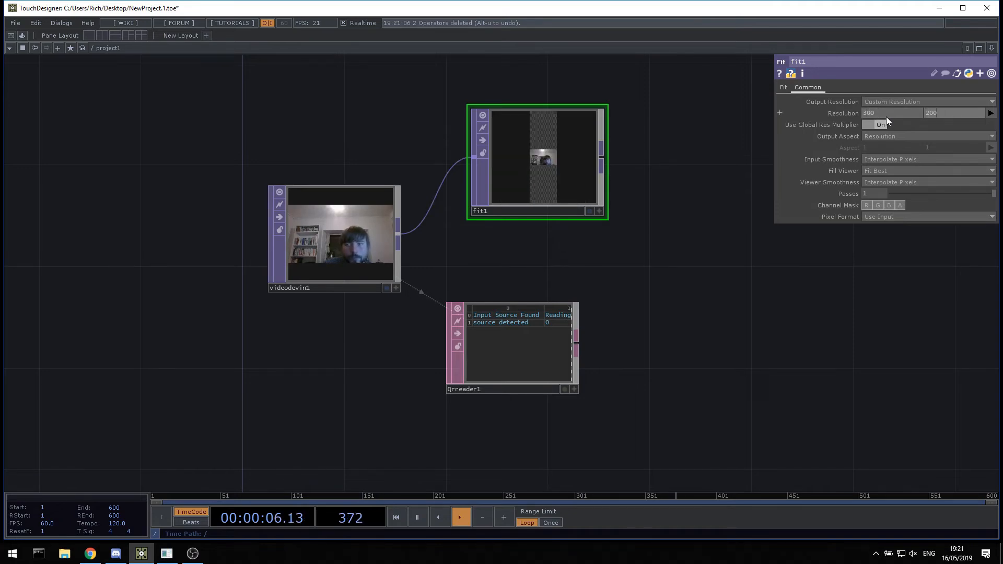
{"action": "key", "text": "Return"}
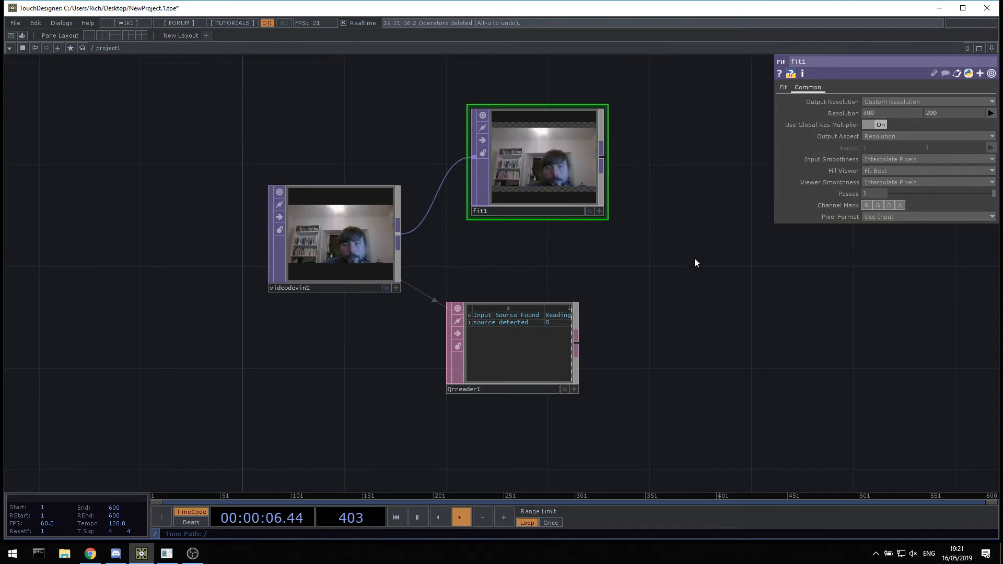
- Set the QRReader's Source TOP to fit1 and arrange it beneath the Fit TOP, with the Fit level with the webcam input
{"action": "left_click_drag", "start_coordinate": [500, 311], "coordinate": [546, 256]}
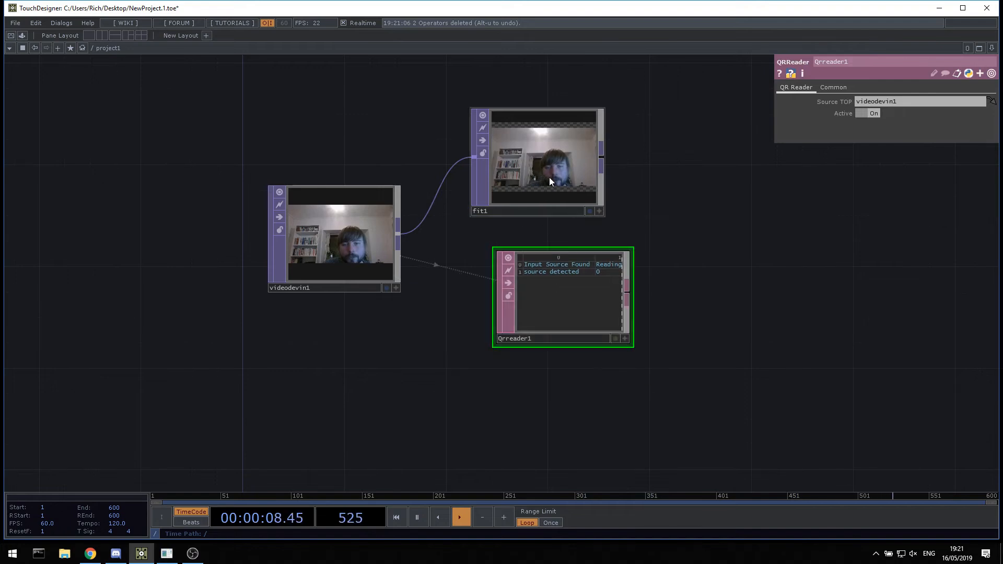
{"action": "left_click_drag", "start_coordinate": [548, 180], "coordinate": [575, 298]}
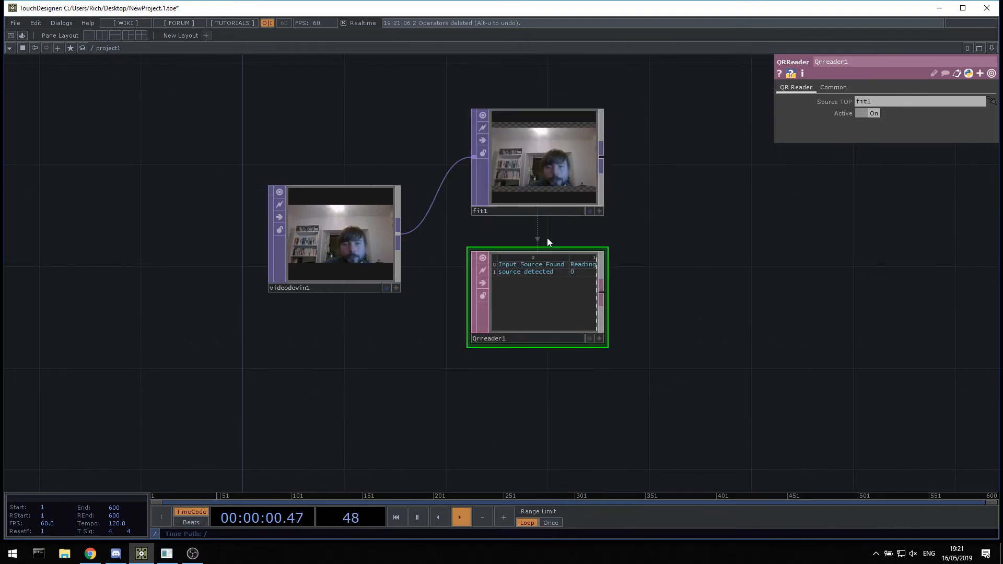
{"action": "scroll", "coordinate": [547, 237], "scroll_direction": "up", "scroll_amount": 3}
{"action": "left_click_drag", "start_coordinate": [602, 408], "coordinate": [572, 281]}
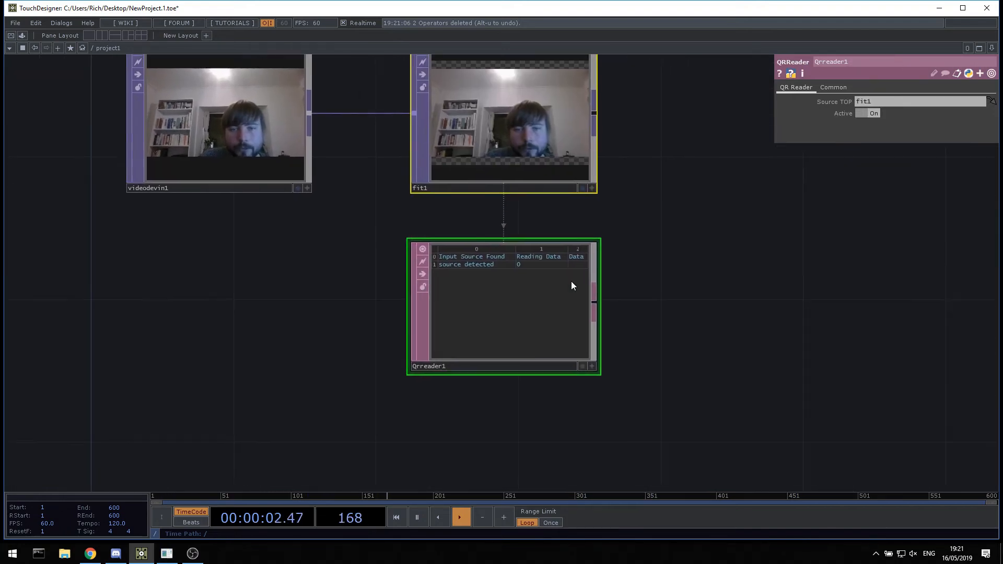
- Examine the Data column of the QRReader's output table to check what is read from the webcam
{"action": "middle_click", "coordinate": [494, 286]}
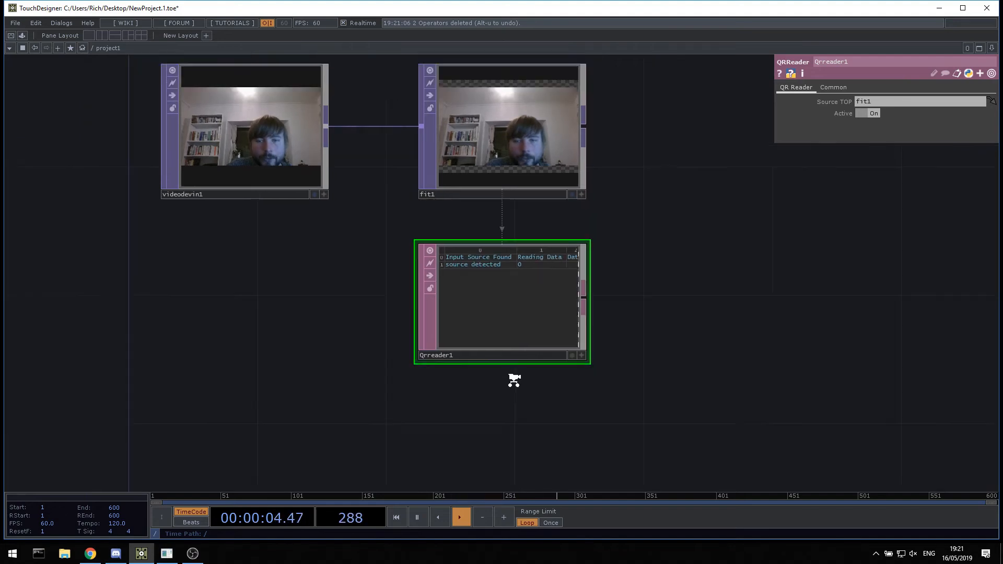
{"action": "scroll", "coordinate": [515, 397], "scroll_direction": "down", "scroll_amount": 3}
{"action": "scroll", "coordinate": [511, 242], "scroll_direction": "up", "scroll_amount": 3}
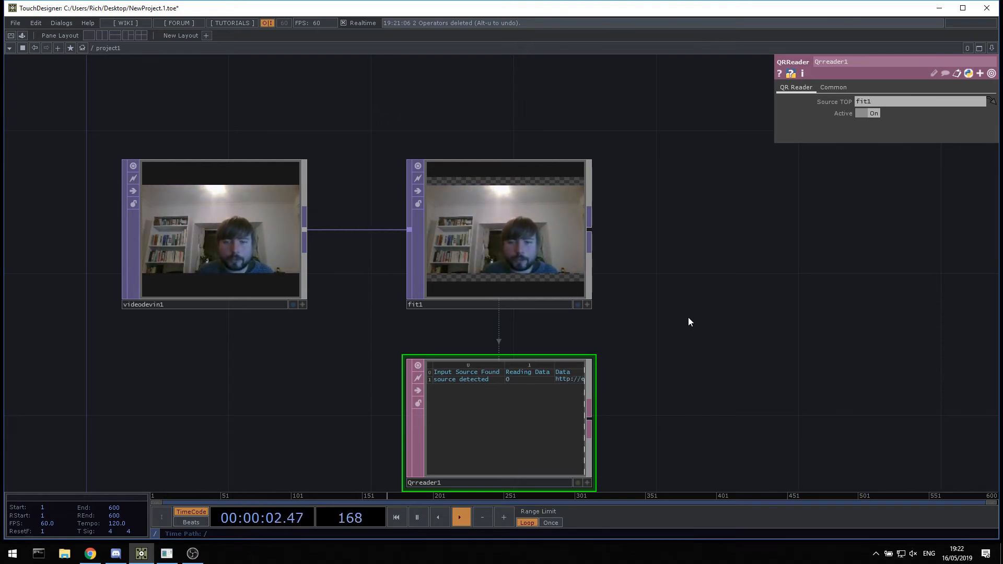
{"action": "scroll", "coordinate": [642, 426], "scroll_direction": "up", "scroll_amount": 3}
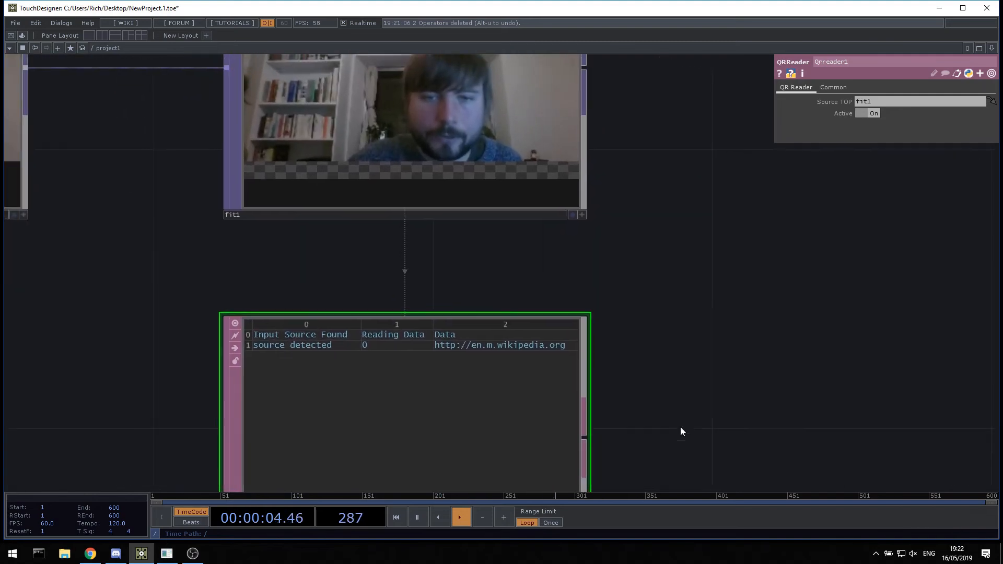
{"action": "scroll", "coordinate": [680, 427], "scroll_direction": "down", "scroll_amount": 2}
{"action": "scroll", "coordinate": [532, 389], "scroll_direction": "up", "scroll_amount": 2}
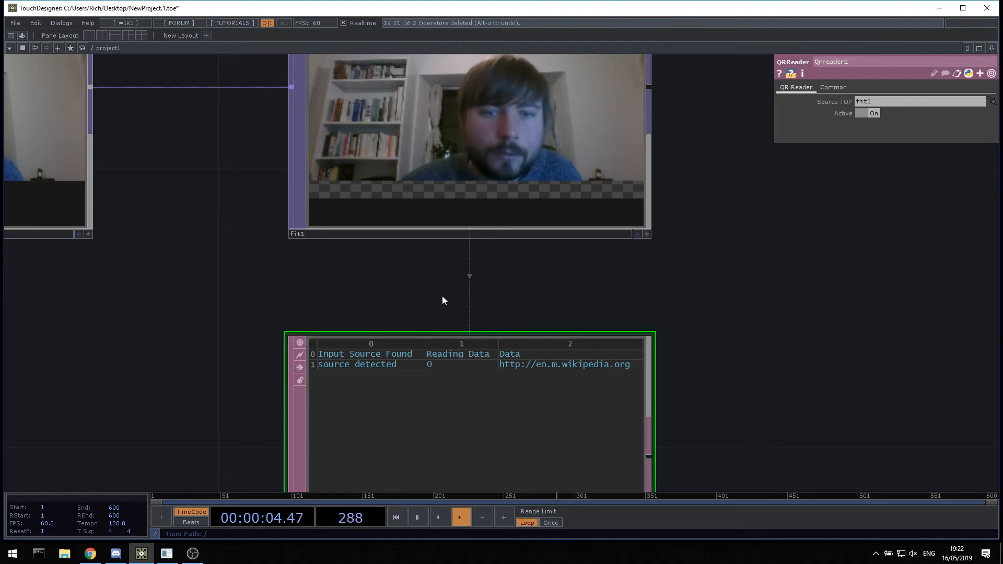
- Select the webcam input, the Fit TOP and the QRReader together and delete them from the network
{"action": "scroll", "coordinate": [442, 295], "scroll_direction": "down", "scroll_amount": 5}
{"action": "right_click_drag", "start_coordinate": [202, 153], "coordinate": [537, 362]}
{"action": "scroll", "coordinate": [443, 277], "scroll_direction": "up", "scroll_amount": 1}
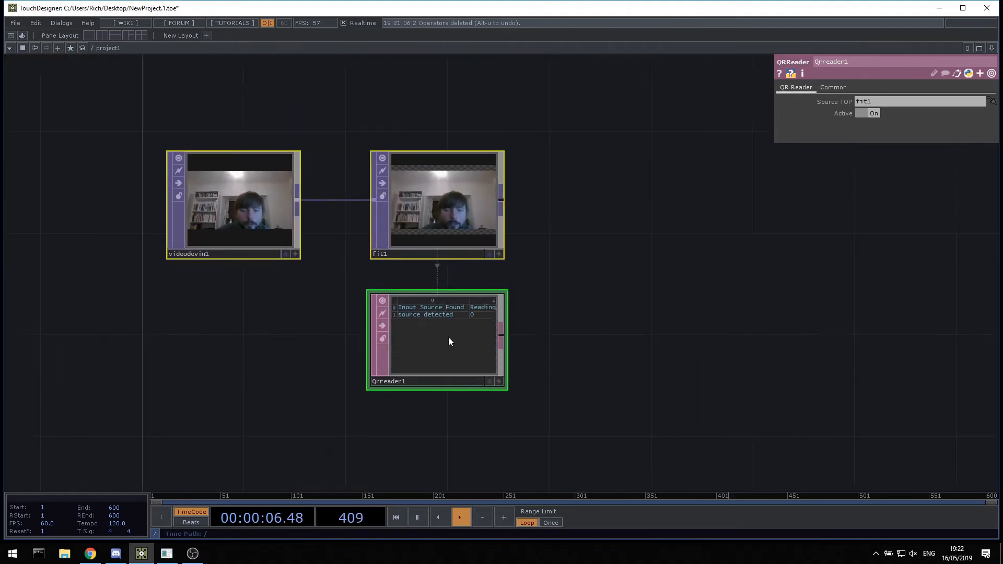
{"action": "key", "text": "Delete"}
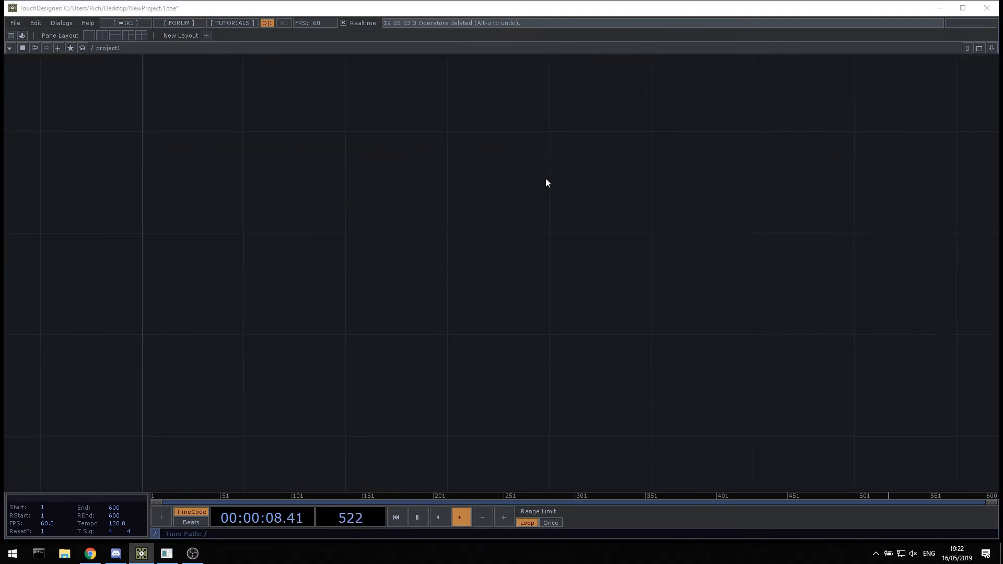
- Add a custom Schedule operator to the empty network and enlarge its channel view
{"action": "key", "text": "Tab"}
{"action": "left_click", "coordinate": [562, 63]}
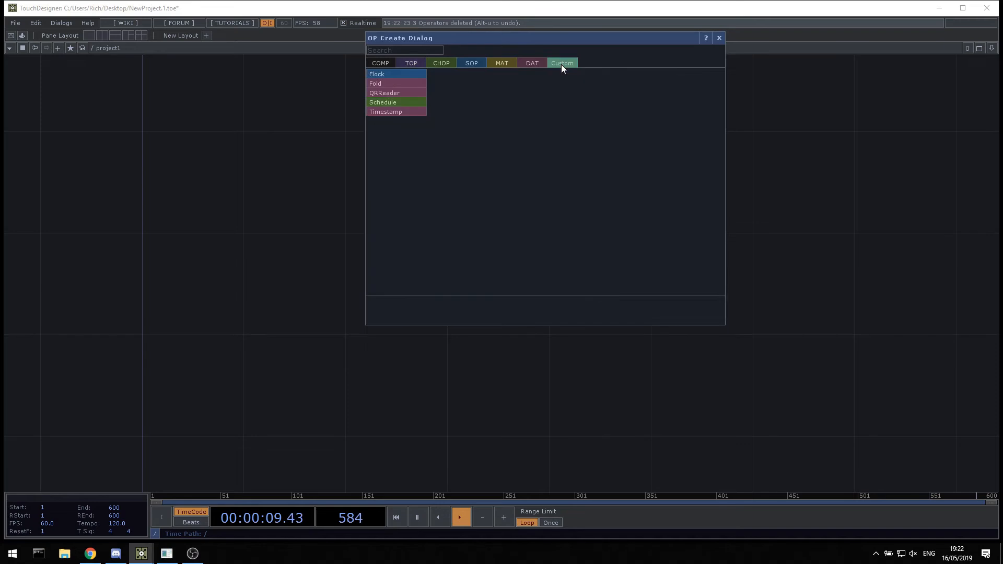
{"action": "left_click", "coordinate": [412, 102]}
{"action": "left_click", "coordinate": [466, 289]}
{"action": "scroll", "coordinate": [502, 220], "scroll_direction": "down", "scroll_amount": 5}
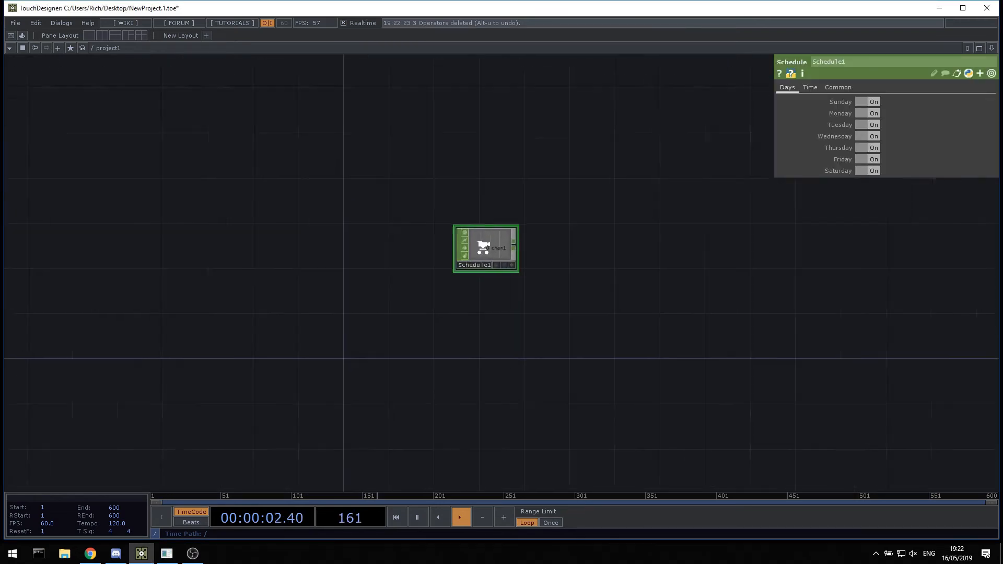
{"action": "scroll", "coordinate": [481, 253], "scroll_direction": "up", "scroll_amount": 1}
{"action": "left_click_drag", "start_coordinate": [477, 255], "coordinate": [373, 333]}
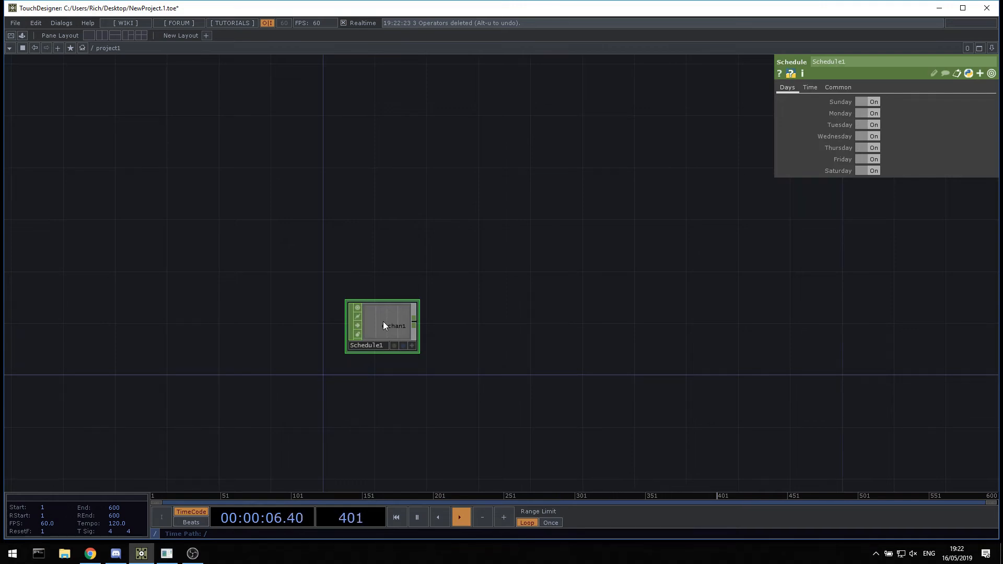
{"action": "scroll", "coordinate": [383, 321], "scroll_direction": "up", "scroll_amount": 4}
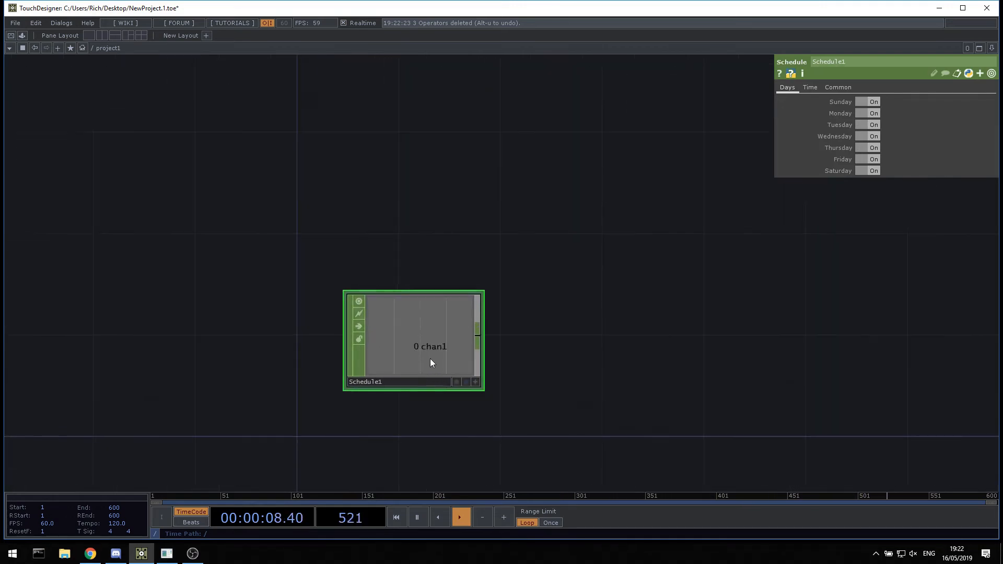
{"action": "scroll", "coordinate": [416, 403], "scroll_direction": "up", "scroll_amount": 3}
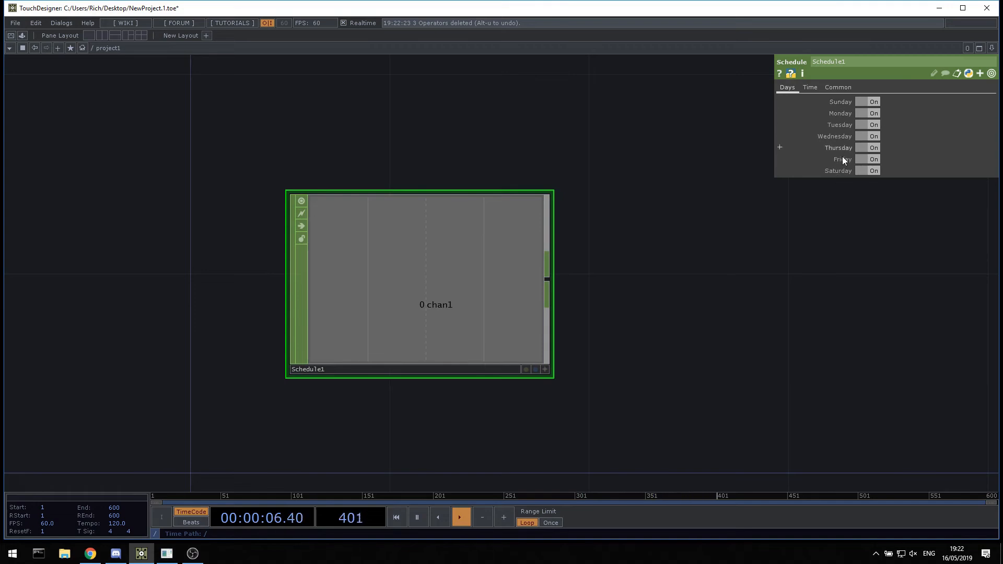
- Set the Schedule's Disable Hour to 22 and view its output channel up close
{"action": "left_click_drag", "start_coordinate": [798, 237], "coordinate": [780, 209]}
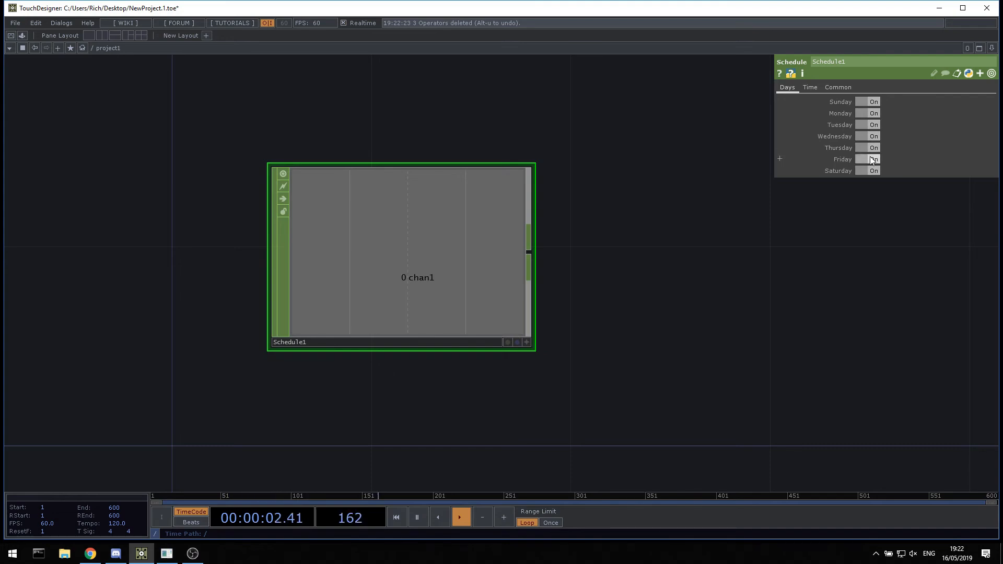
{"action": "left_click", "coordinate": [811, 88]}
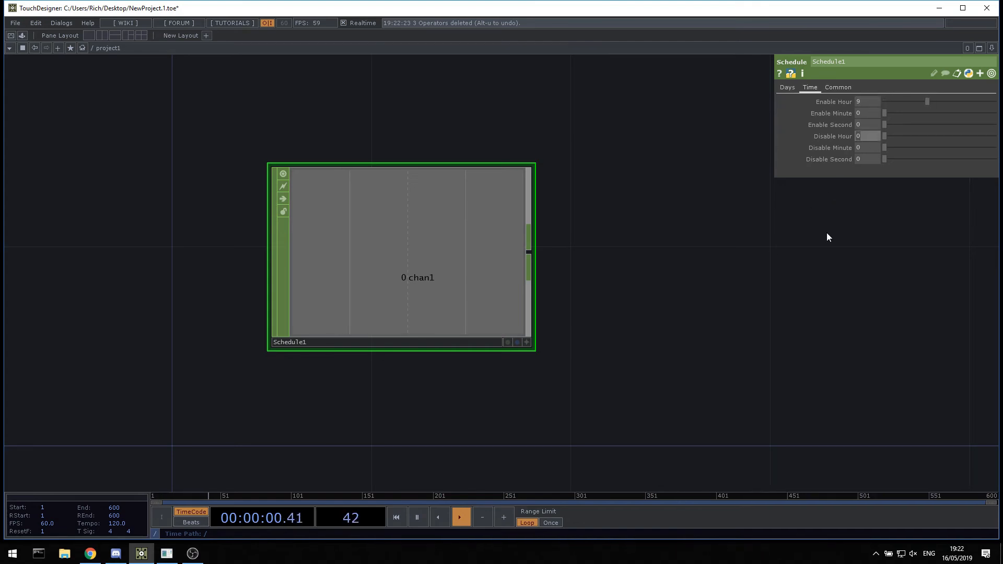
{"action": "type", "text": "22"}
{"action": "key", "text": "Return"}
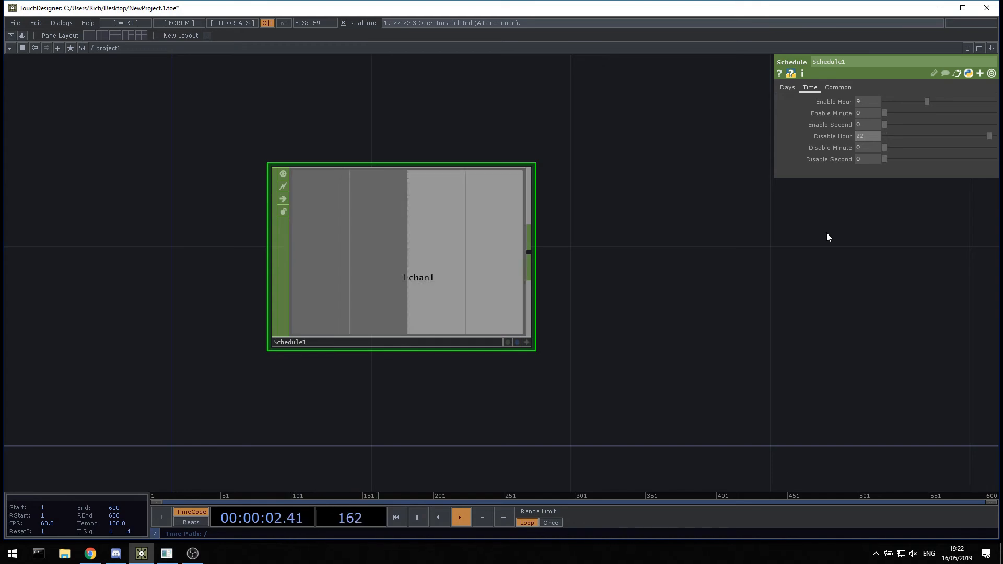
{"action": "mouse_move", "coordinate": [961, 561]}
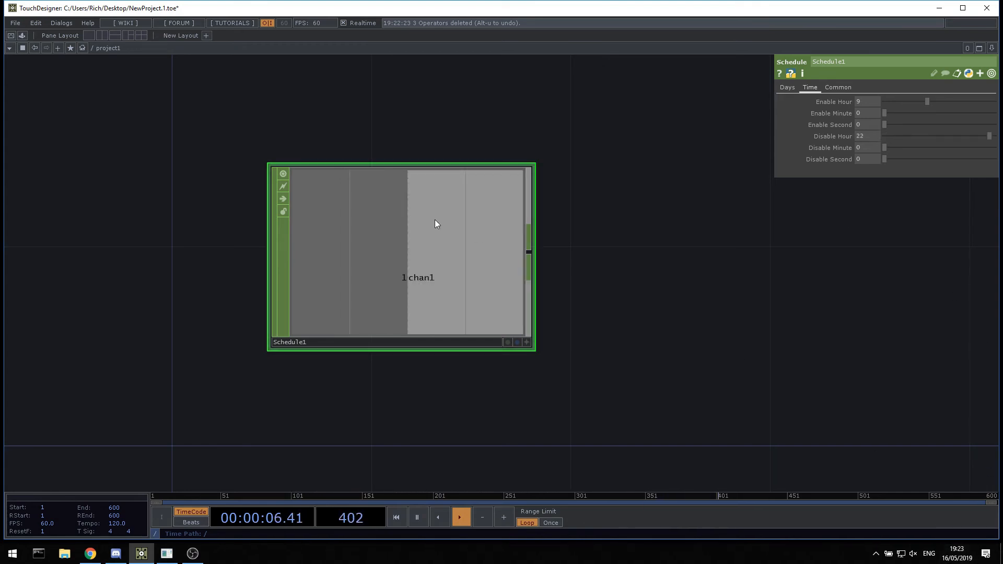
{"action": "scroll", "coordinate": [298, 264], "scroll_direction": "up", "scroll_amount": 2}
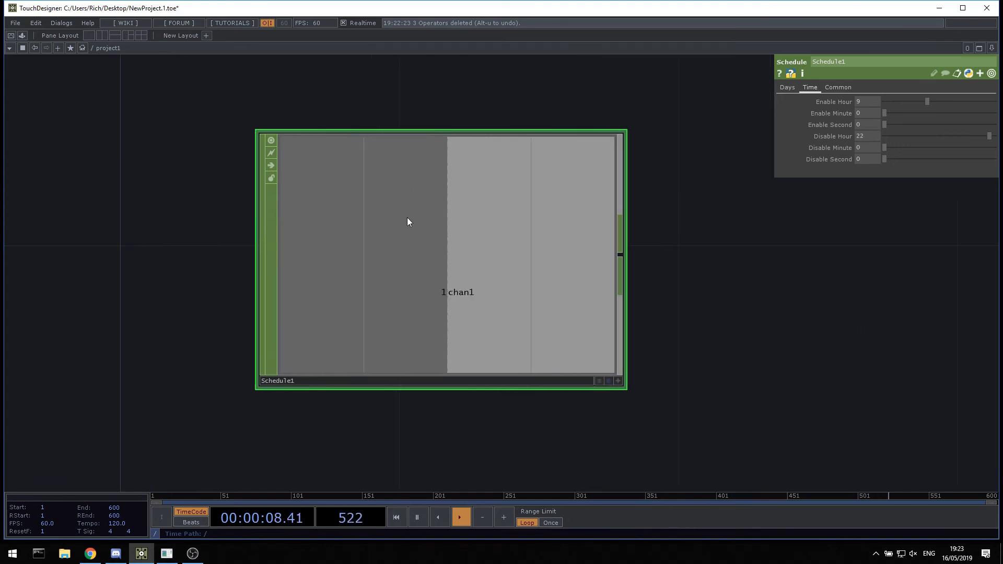
- Switch the Schedule's Friday and Saturday off, toggle Thursday off and back on, and return to the time settings
{"action": "left_click", "coordinate": [787, 88]}
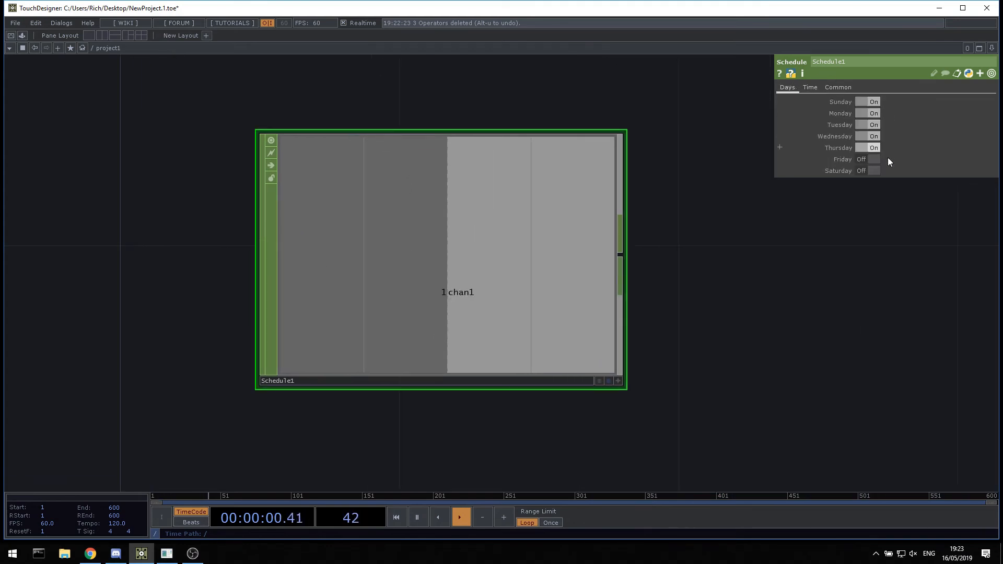
{"action": "left_click", "coordinate": [860, 148]}
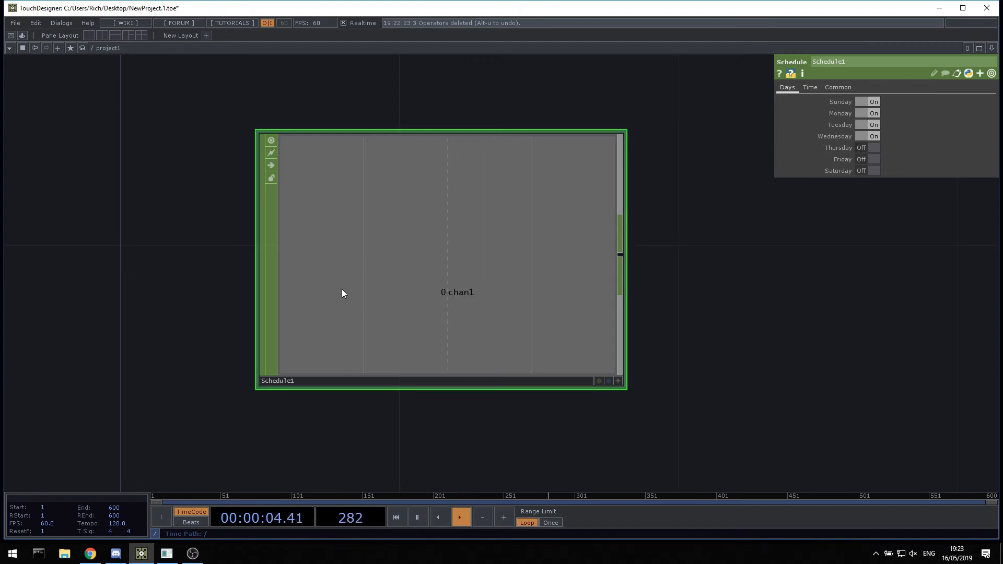
{"action": "scroll", "coordinate": [350, 300], "scroll_direction": "down", "scroll_amount": 2}
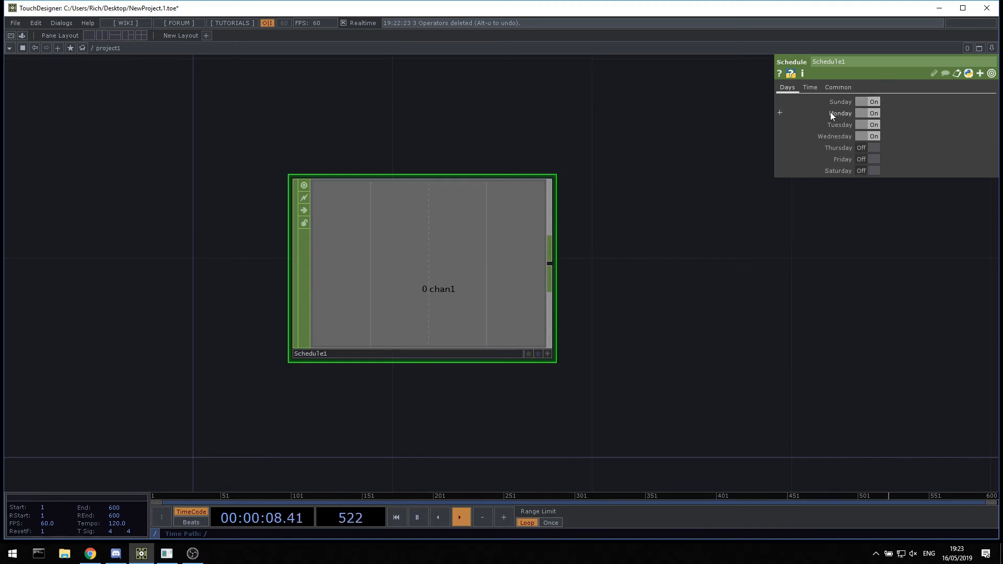
{"action": "left_click", "coordinate": [861, 148]}
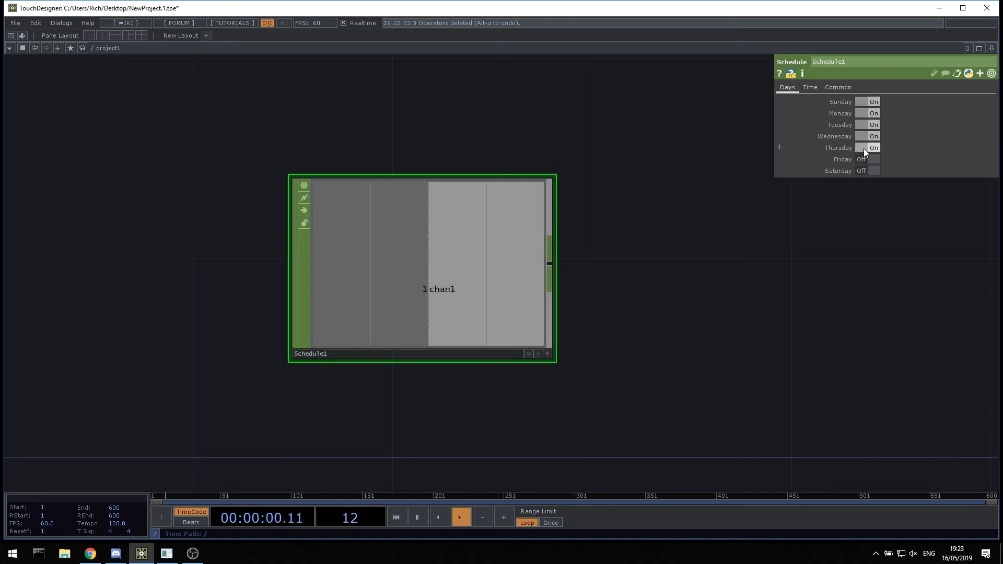
{"action": "left_click", "coordinate": [811, 89]}
{"action": "left_click_drag", "start_coordinate": [858, 282], "coordinate": [845, 283]}
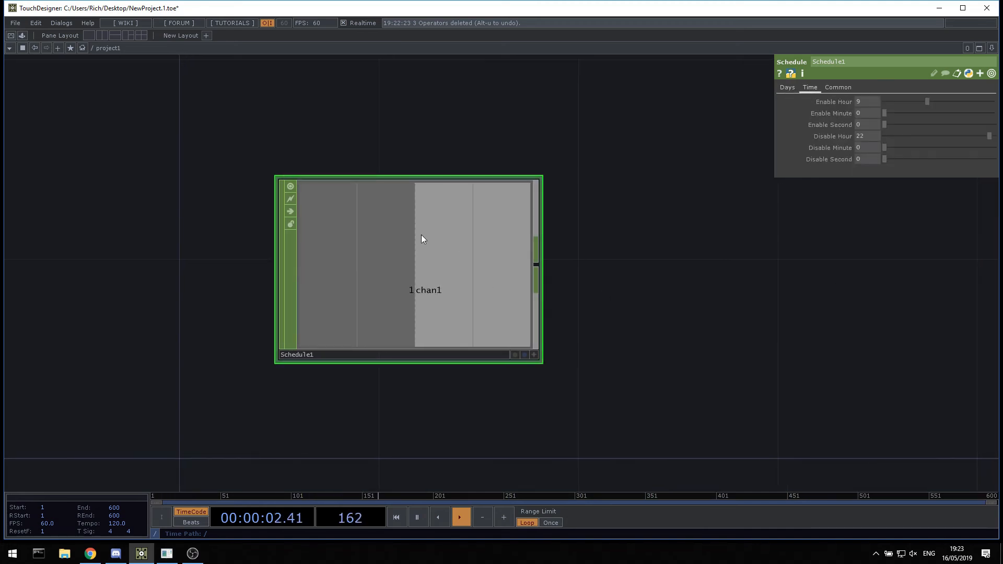
- Copy the Schedule operator and paste three duplicates below it
{"action": "scroll", "coordinate": [425, 251], "scroll_direction": "down", "scroll_amount": 1}
{"action": "scroll", "coordinate": [372, 251], "scroll_direction": "up", "scroll_amount": 2}
{"action": "scroll", "coordinate": [371, 249], "scroll_direction": "down", "scroll_amount": 3}
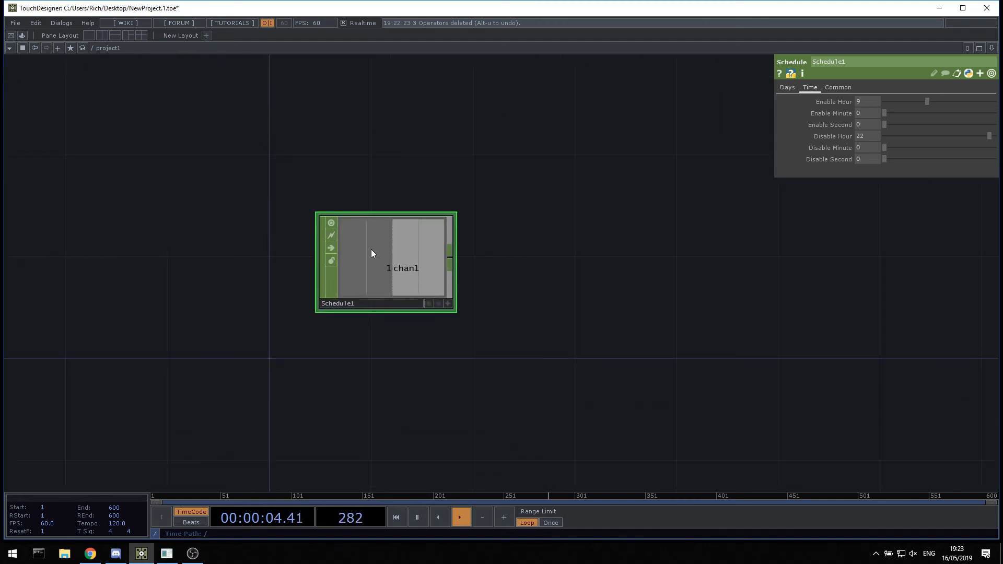
{"action": "key", "text": "ctrl+c"}
{"action": "key", "text": "ctrl+v"}
{"action": "key", "text": "ctrl+v"}
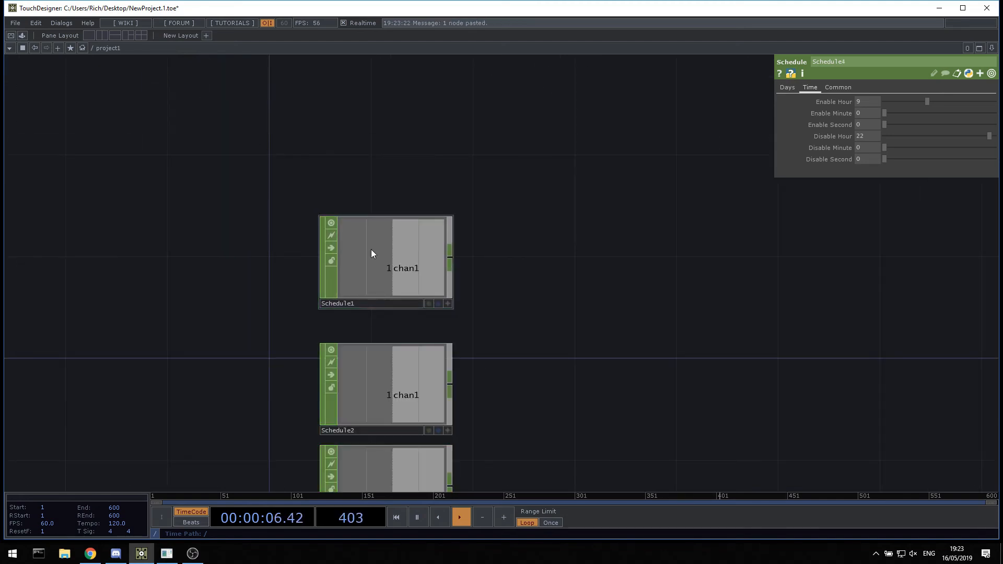
- Select the three pasted Schedule copies and delete them, keeping the original
{"action": "scroll", "coordinate": [414, 231], "scroll_direction": "down", "scroll_amount": 3}
{"action": "scroll", "coordinate": [428, 399], "scroll_direction": "up", "scroll_amount": 1}
{"action": "left_click_drag", "start_coordinate": [492, 432], "coordinate": [513, 384]}
{"action": "right_click_drag", "start_coordinate": [530, 432], "coordinate": [373, 213]}
{"action": "key", "text": "Delete"}
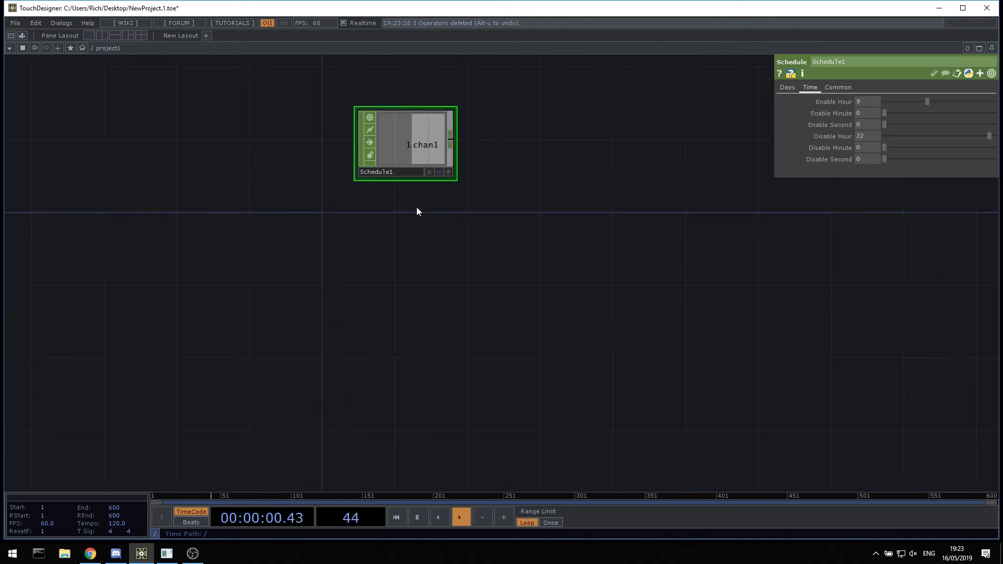
- Enlarge the remaining Schedule operator and bring up its info popup
{"action": "scroll", "coordinate": [394, 222], "scroll_direction": "up", "scroll_amount": 5}
{"action": "middle_click", "coordinate": [456, 193]}
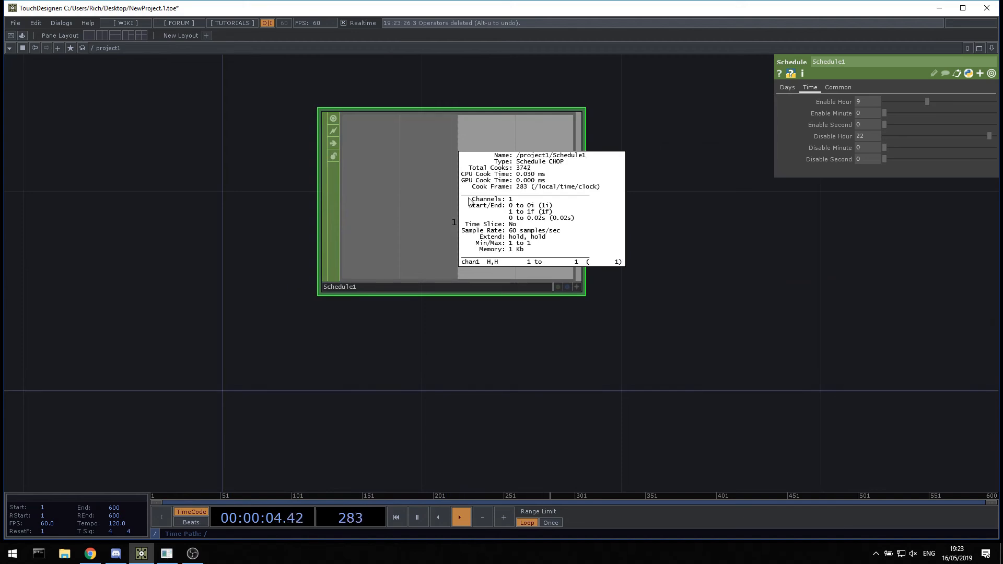
- Delete the Schedule operator and place a Timestamp custom operator in its spot
{"action": "left_click_drag", "start_coordinate": [462, 220], "coordinate": [417, 274]}
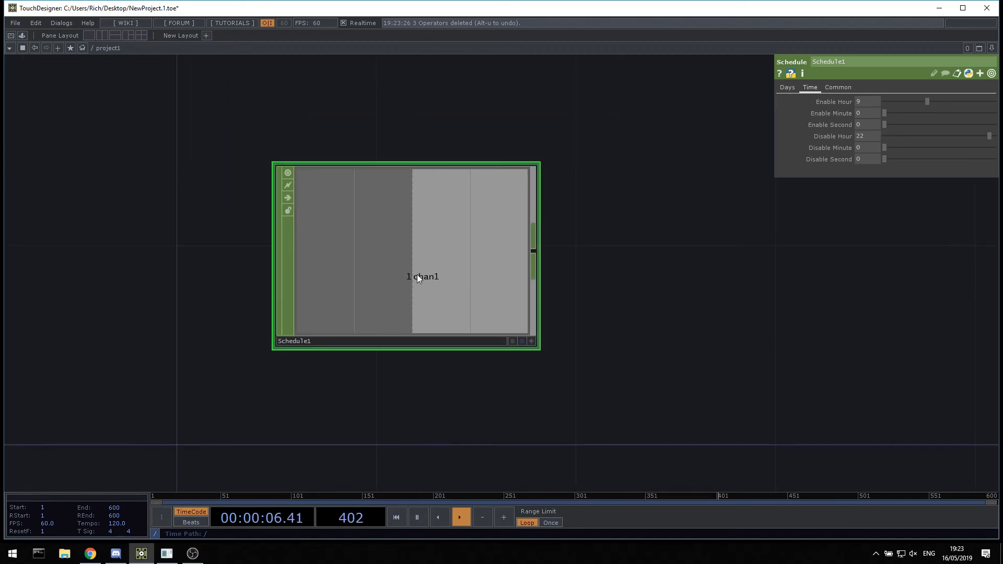
{"action": "key", "text": "Delete"}
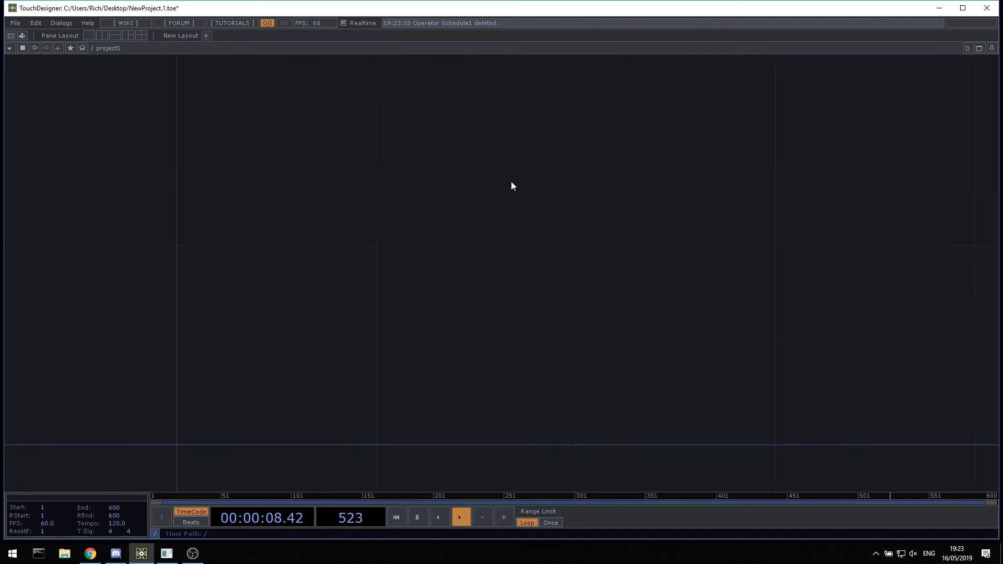
{"action": "key", "text": "Tab"}
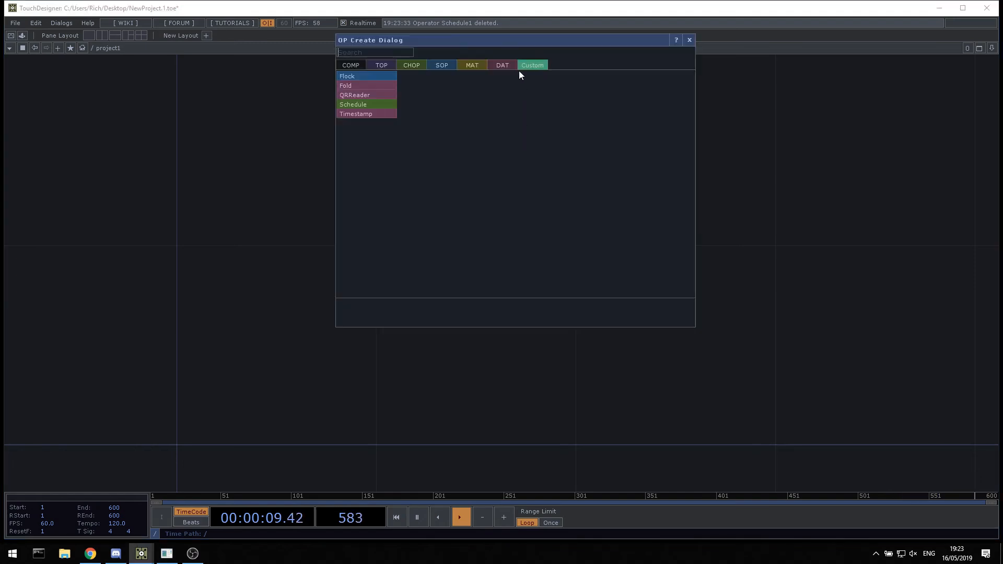
{"action": "left_click", "coordinate": [374, 114]}
{"action": "left_click", "coordinate": [403, 315]}
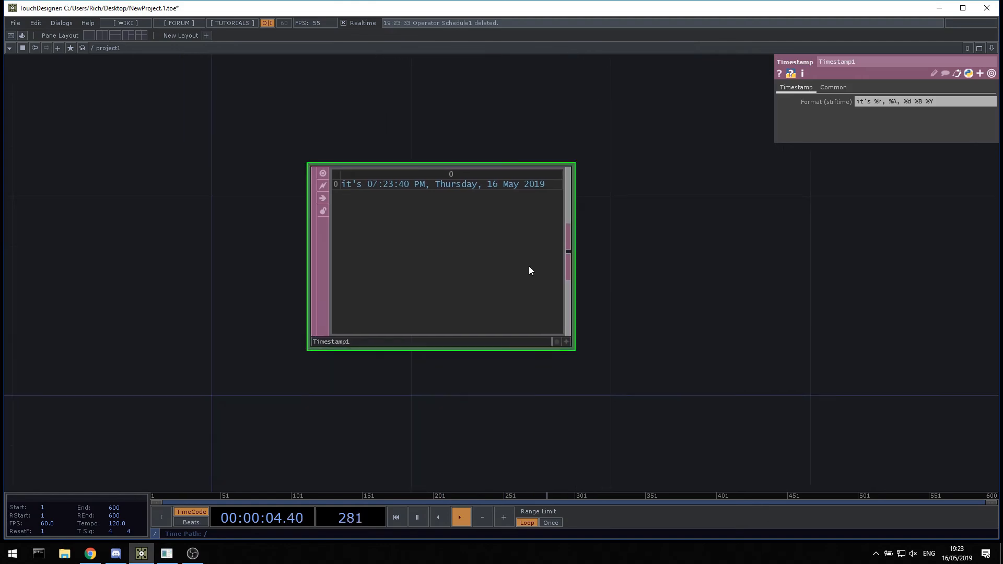
- Examine the Timestamp operator's date and time output together with its Format (strftime) string
{"action": "scroll", "coordinate": [529, 271], "scroll_direction": "up", "scroll_amount": 5}
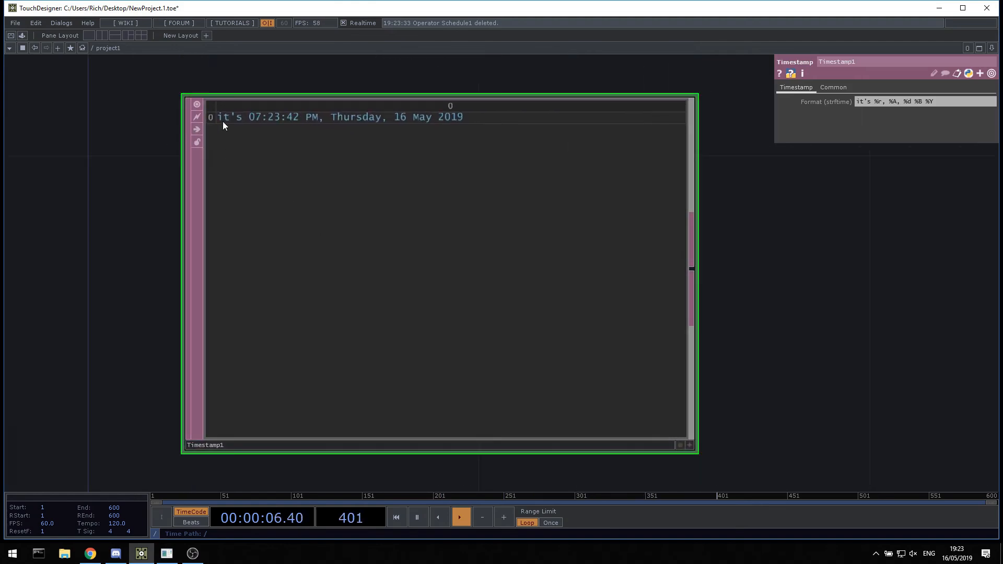
{"action": "scroll", "coordinate": [440, 256], "scroll_direction": "down", "scroll_amount": 3}
{"action": "scroll", "coordinate": [467, 146], "scroll_direction": "up", "scroll_amount": 3}
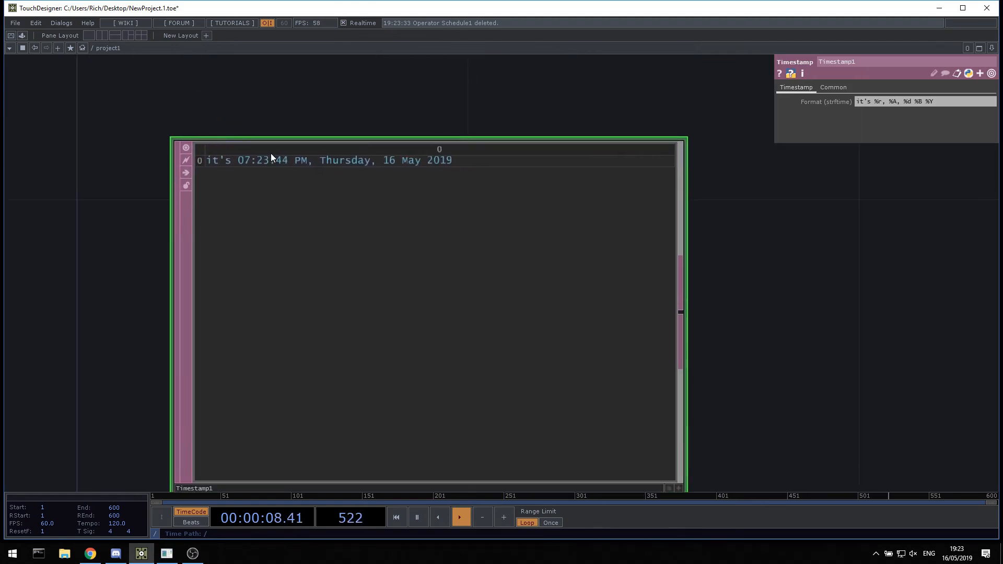
{"action": "scroll", "coordinate": [412, 191], "scroll_direction": "down", "scroll_amount": 2}
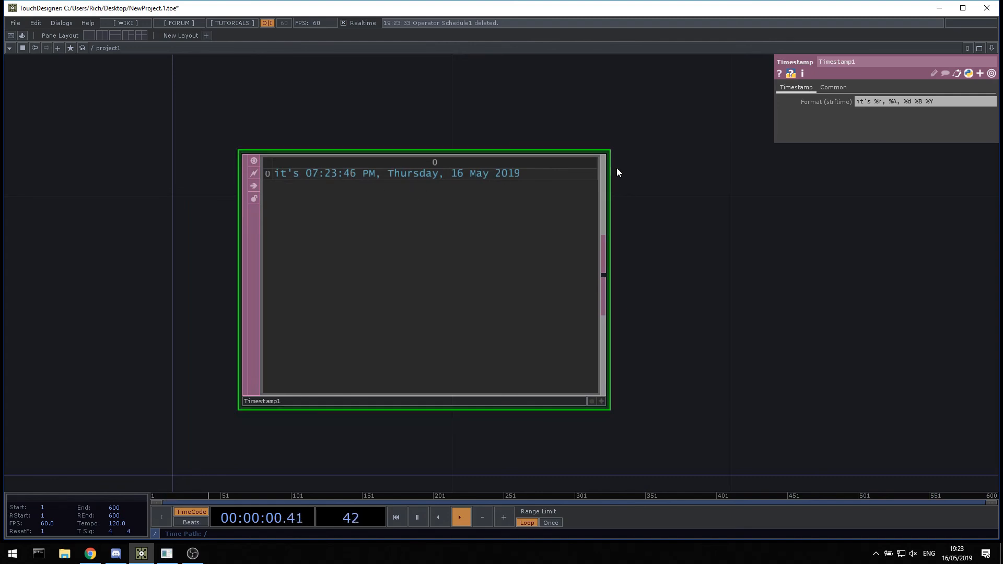
{"action": "scroll", "coordinate": [432, 170], "scroll_direction": "up", "scroll_amount": 2}
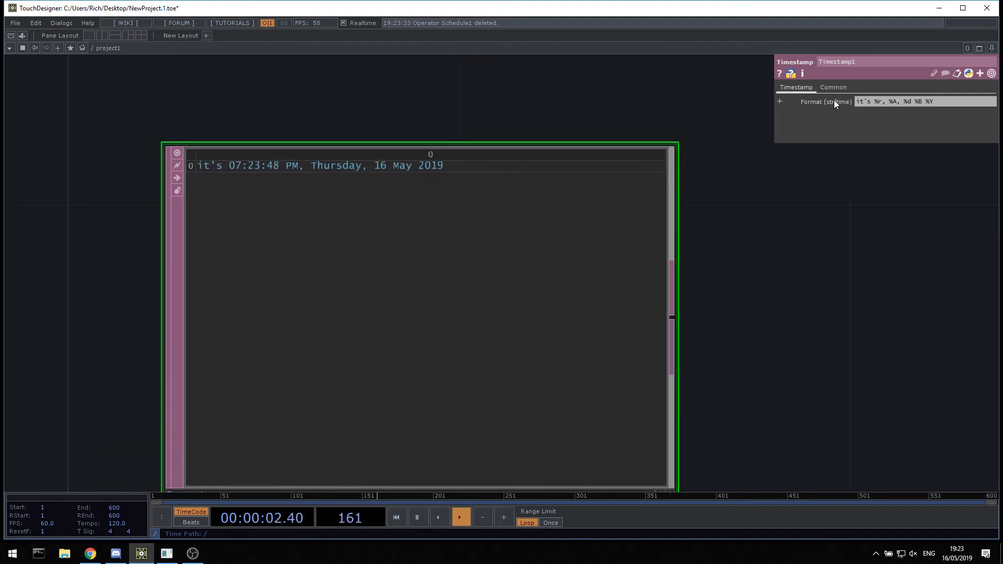
{"action": "left_click", "coordinate": [887, 101]}
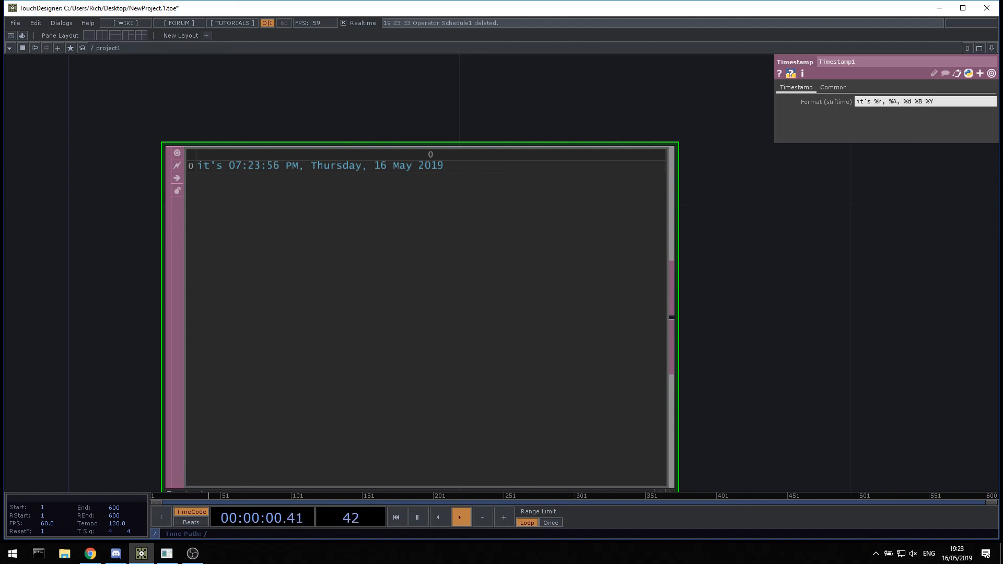
- Switch to Chrome and examine the format specifier table on the cplusplus.com strftime reference page
{"action": "key", "text": "alt+Tab"}
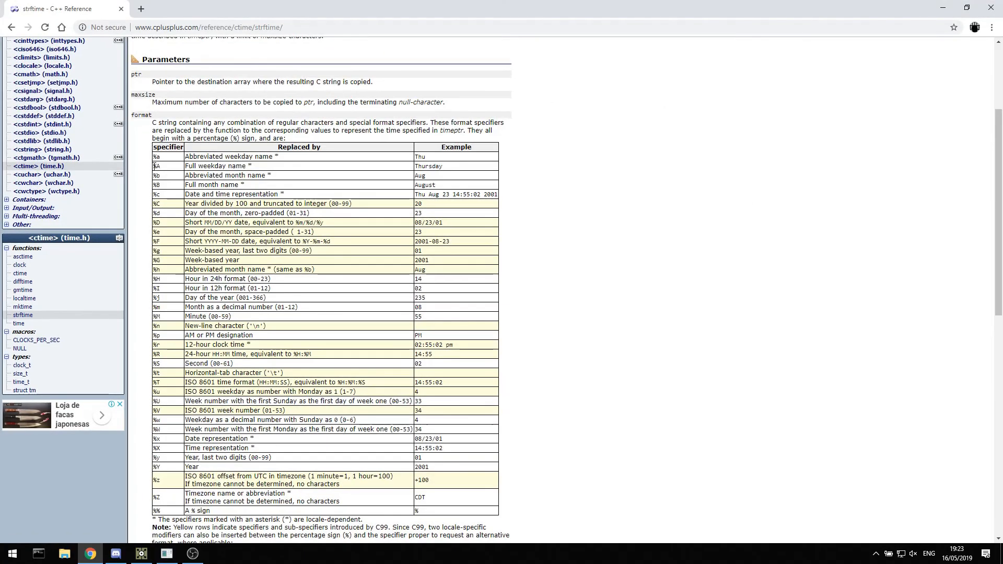
{"action": "left_click", "coordinate": [146, 28]}
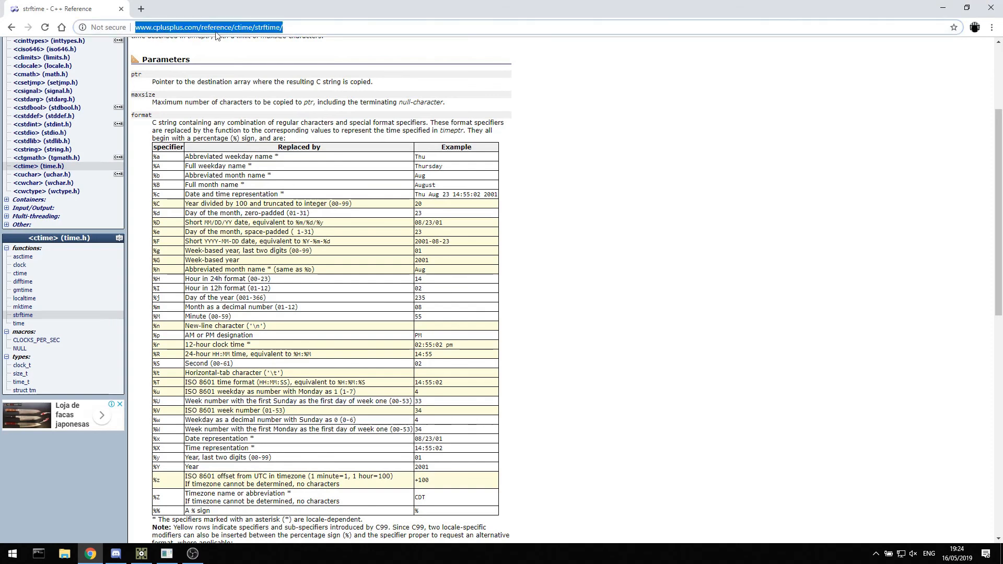
{"action": "left_click", "coordinate": [234, 31]}
{"action": "left_click_drag", "start_coordinate": [158, 156], "coordinate": [177, 178]}
{"action": "left_click", "coordinate": [190, 227]}
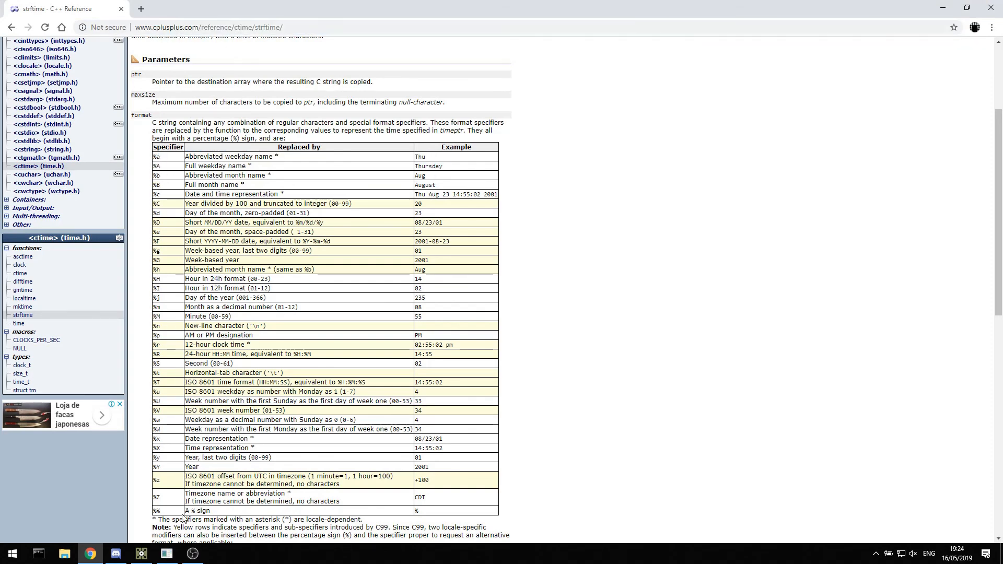
{"action": "scroll", "coordinate": [385, 286], "scroll_direction": "down", "scroll_amount": 1}
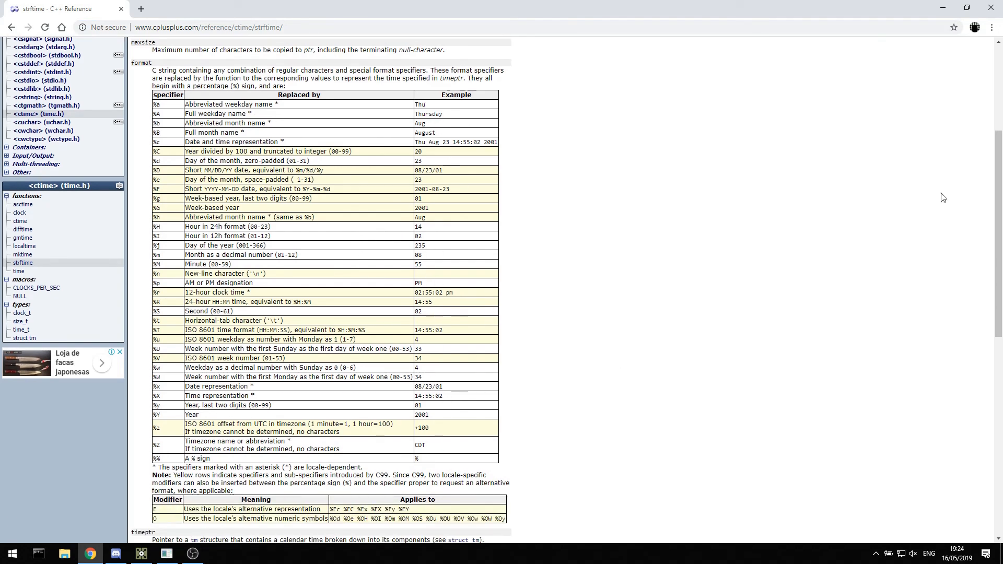
- Return to TouchDesigner and append "hello world" to the end of the Timestamp's Format (strftime) string
{"action": "left_click", "coordinate": [943, 7]}
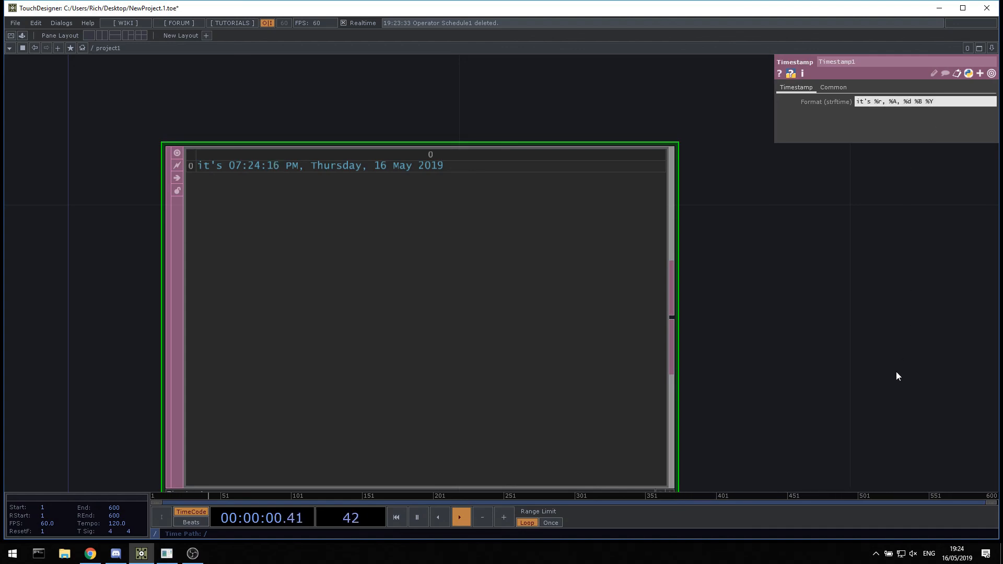
{"action": "key", "text": "Return"}
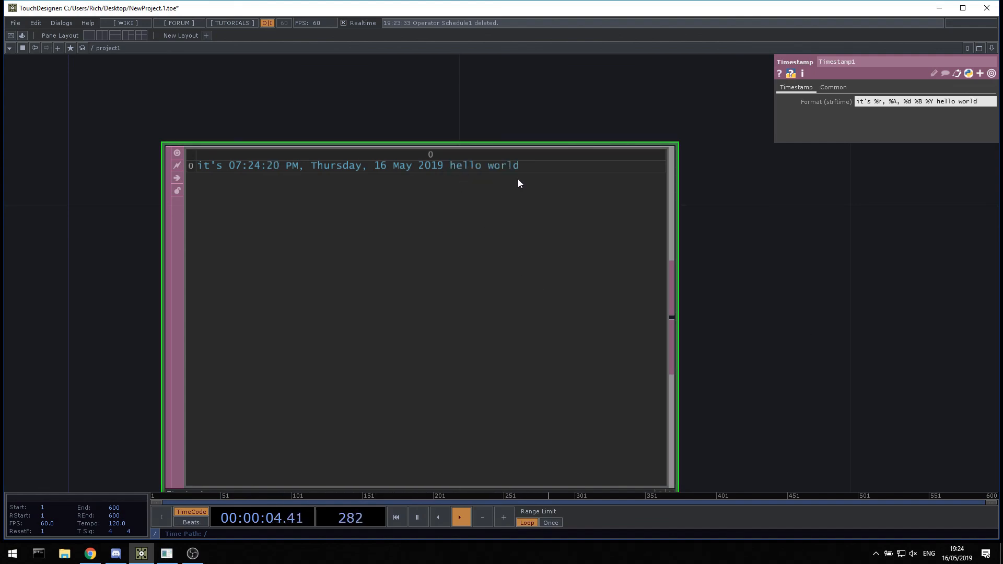
{"action": "scroll", "coordinate": [421, 289], "scroll_direction": "down", "scroll_amount": 3}
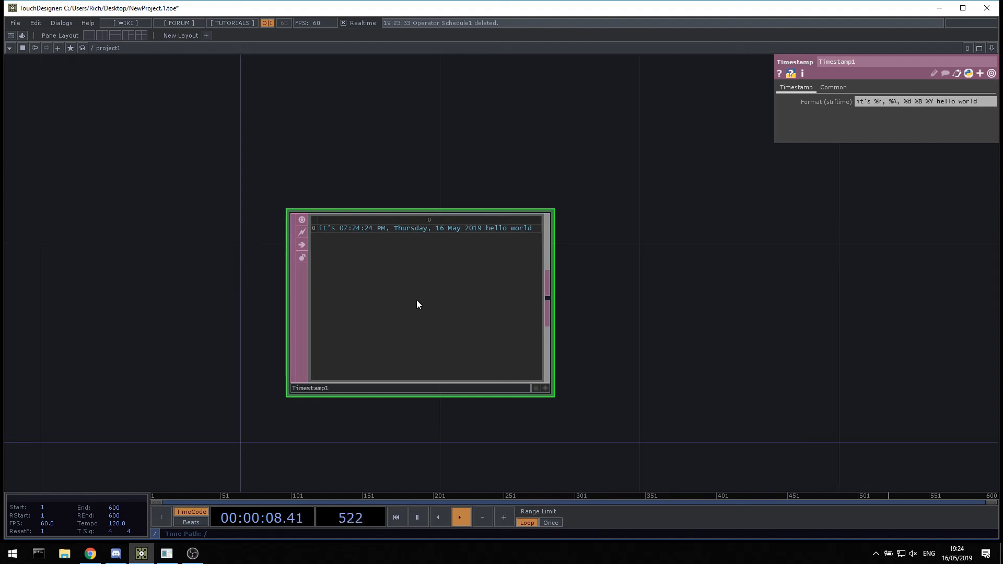
{"action": "scroll", "coordinate": [416, 303], "scroll_direction": "down", "scroll_amount": 3}
{"action": "key", "text": "Tab"}
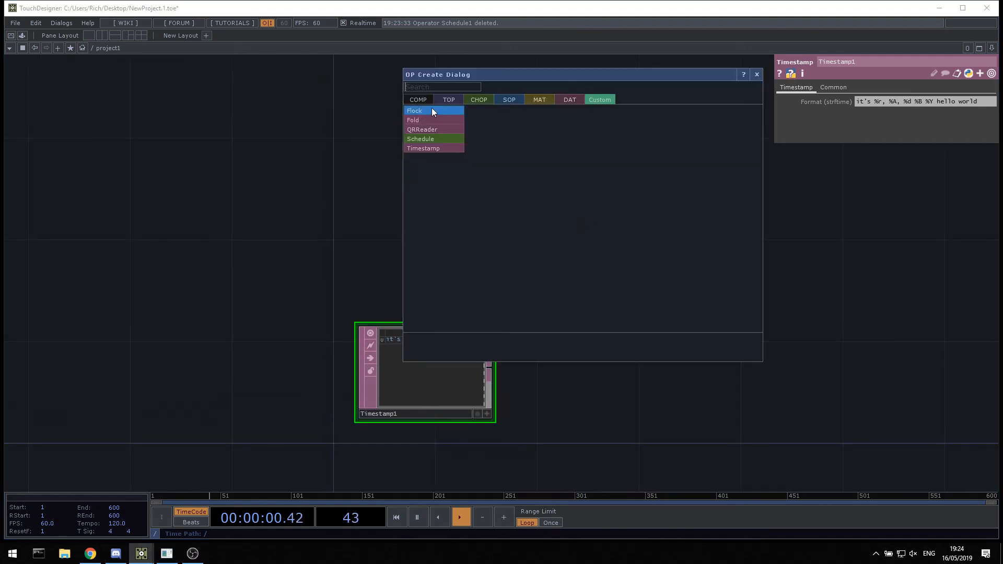
{"action": "key", "text": "Escape"}
{"action": "scroll", "coordinate": [415, 449], "scroll_direction": "up", "scroll_amount": 4}
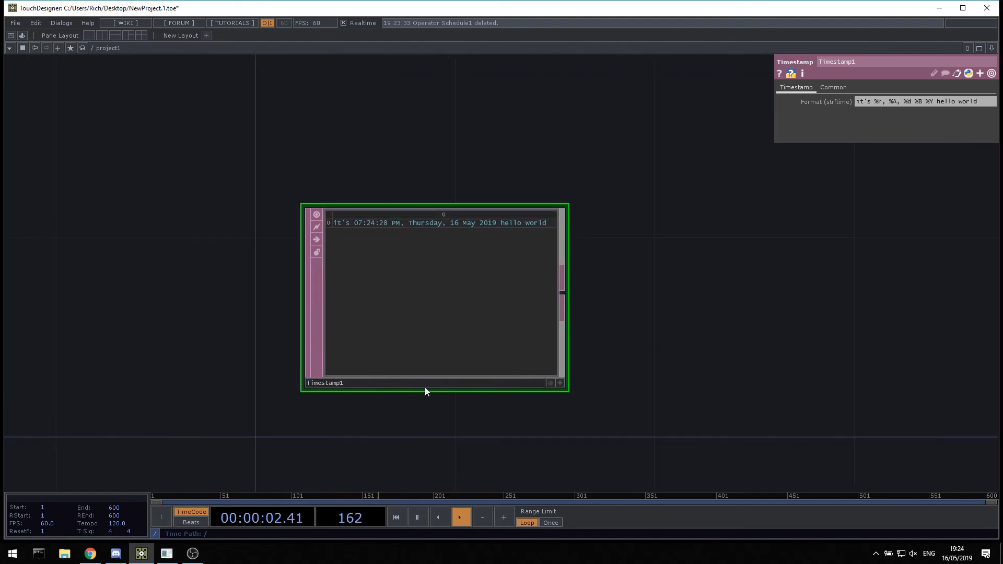
{"action": "scroll", "coordinate": [406, 425], "scroll_direction": "up", "scroll_amount": 1}
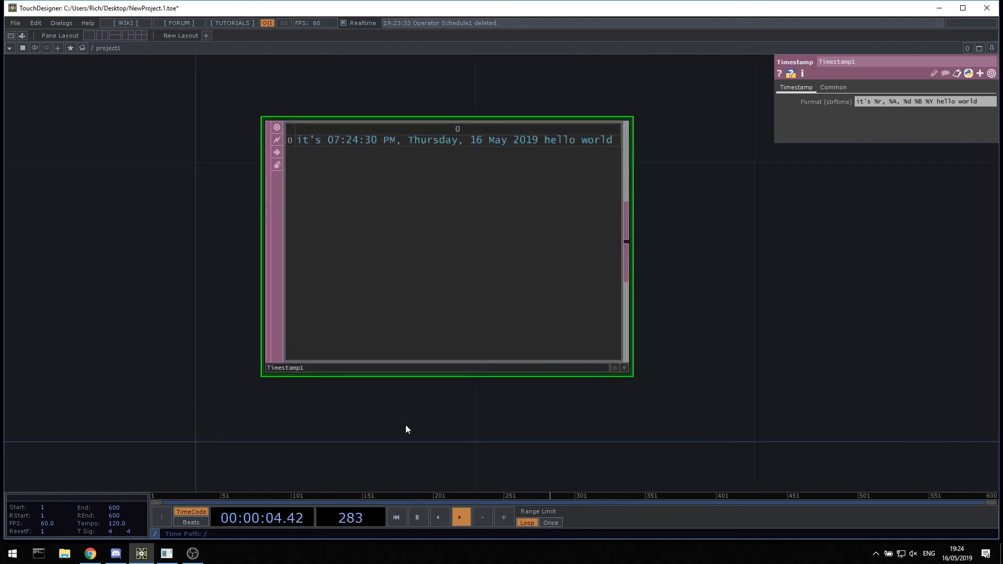
{"action": "scroll", "coordinate": [436, 328], "scroll_direction": "down", "scroll_amount": 2}
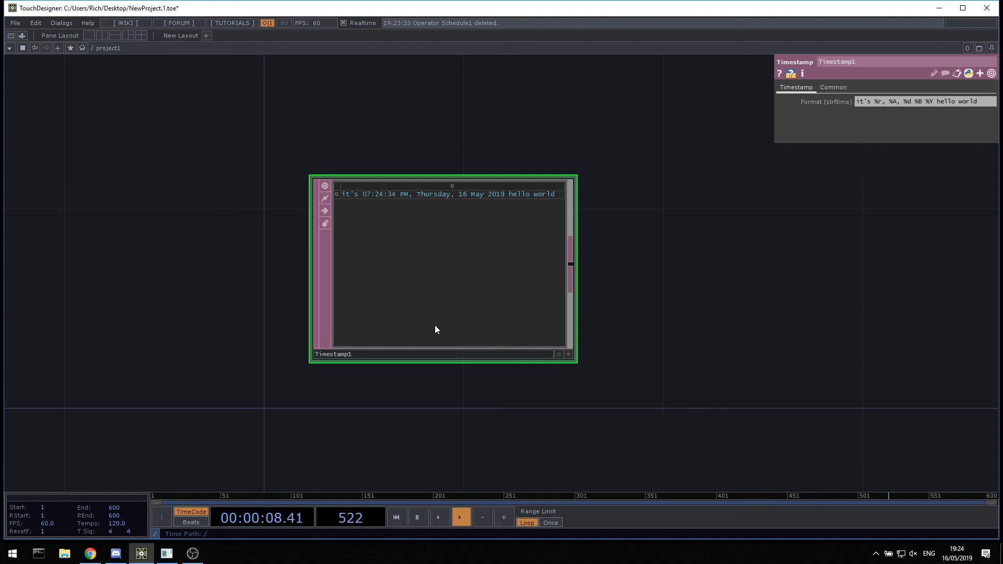
{"action": "scroll", "coordinate": [429, 296], "scroll_direction": "up", "scroll_amount": 2}
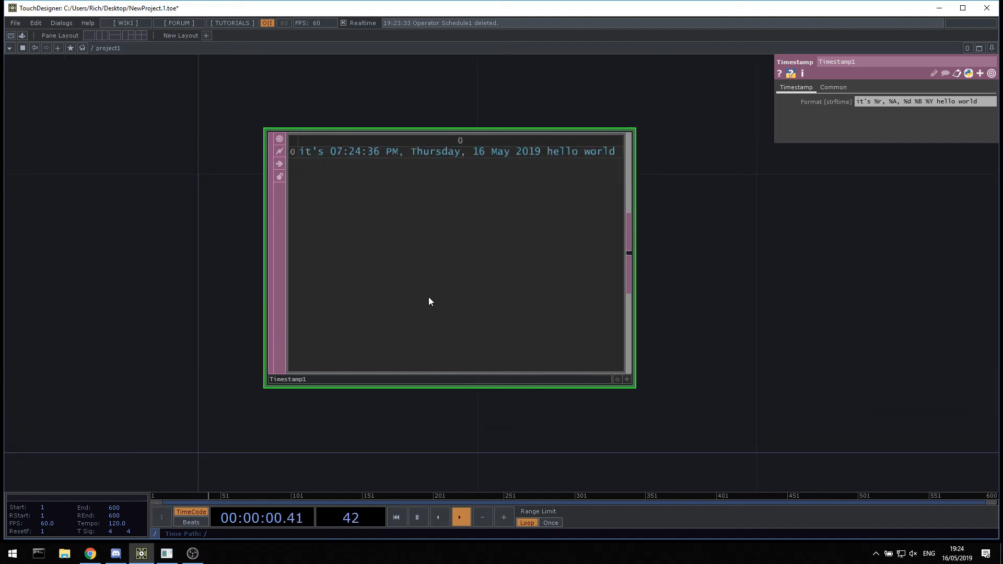